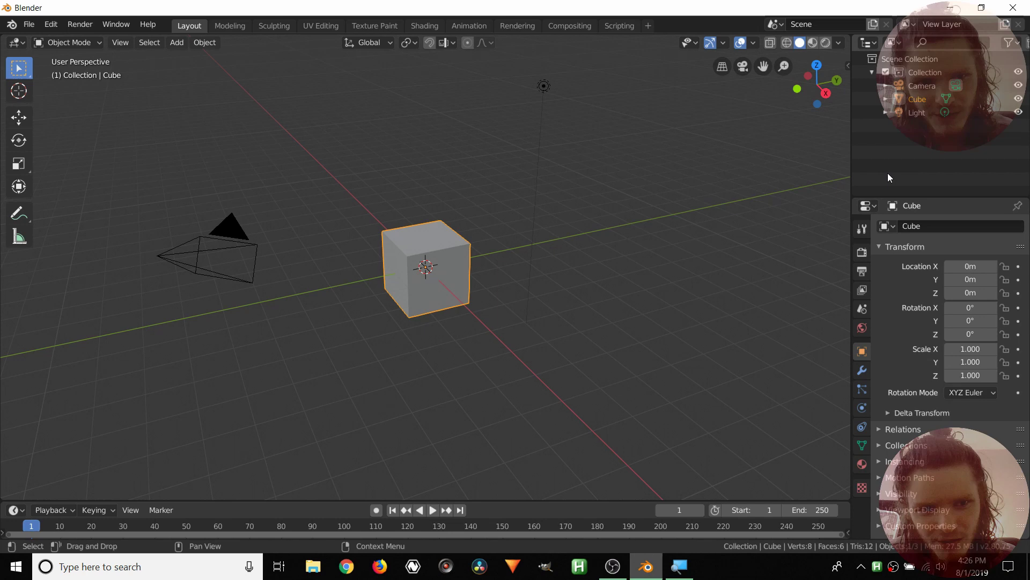
Step: Join the Properties editor into the Outliner so the outliner (Camera, Cube, Light) fills the right column
left_click_drag(857, 190, 524, 231)
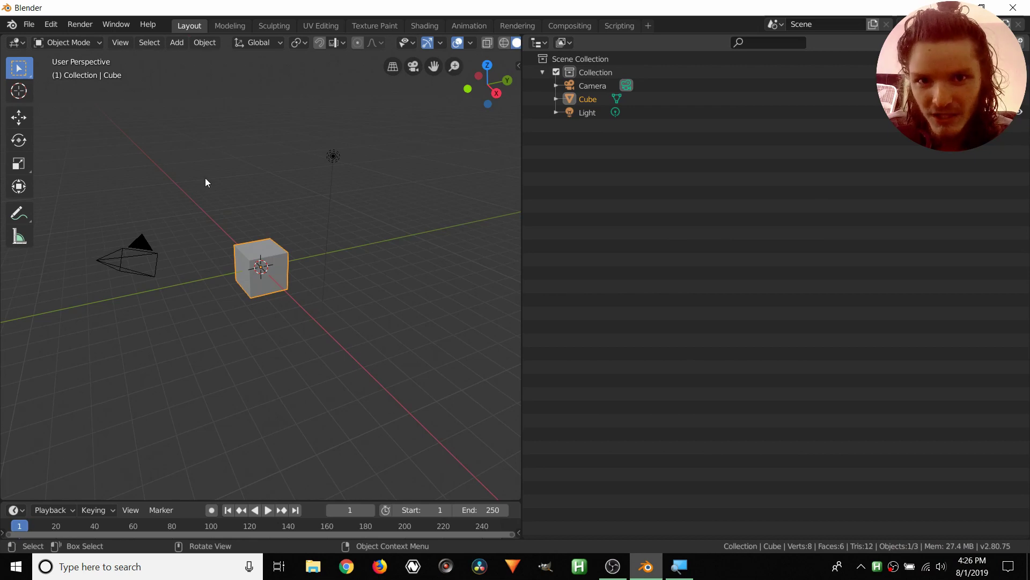
Step: Switch the right area to an Animation Nodes editor and raise the cube, showing its transform sidebar
left_click(540, 43)
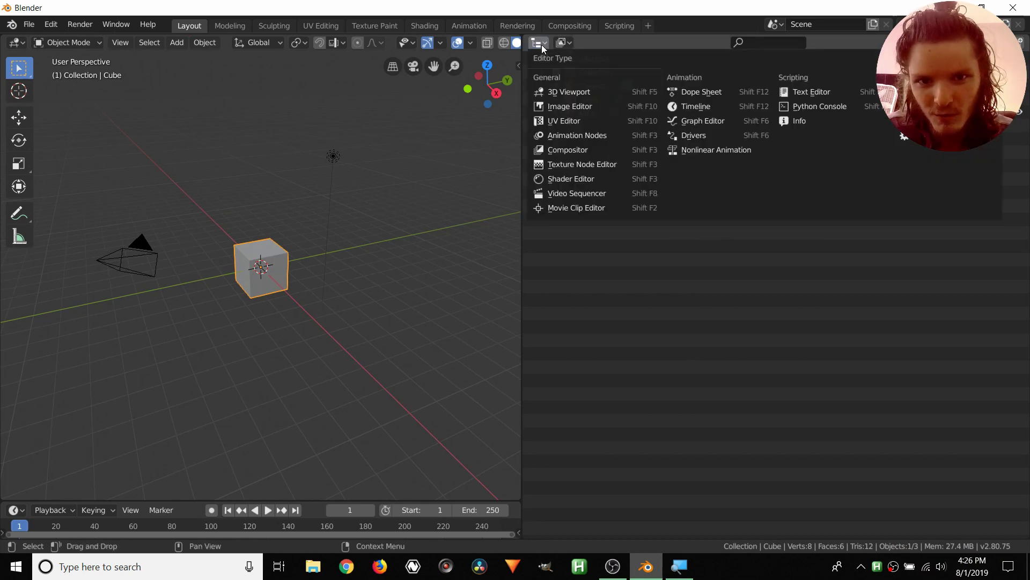
left_click(562, 135)
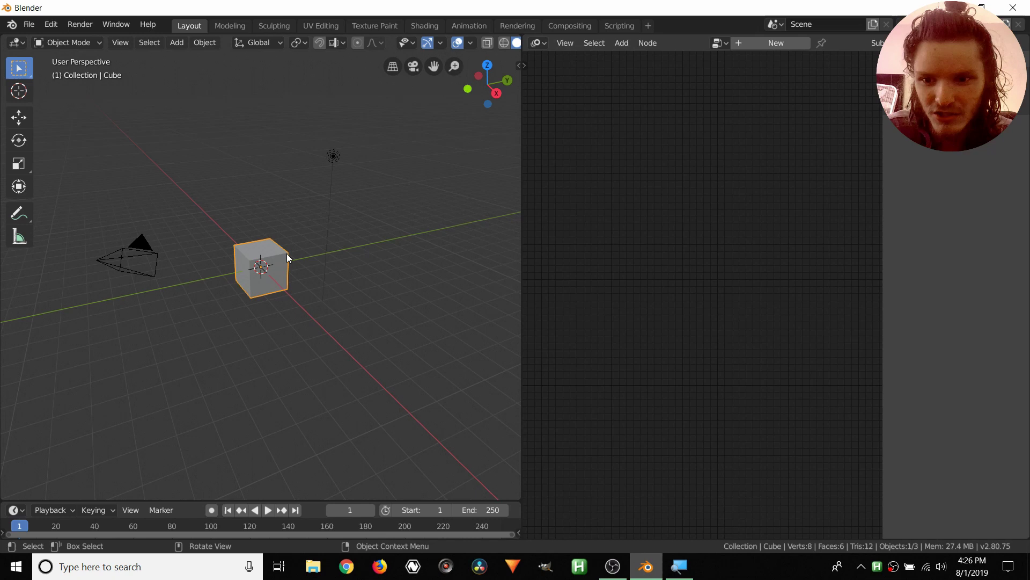
key("g")
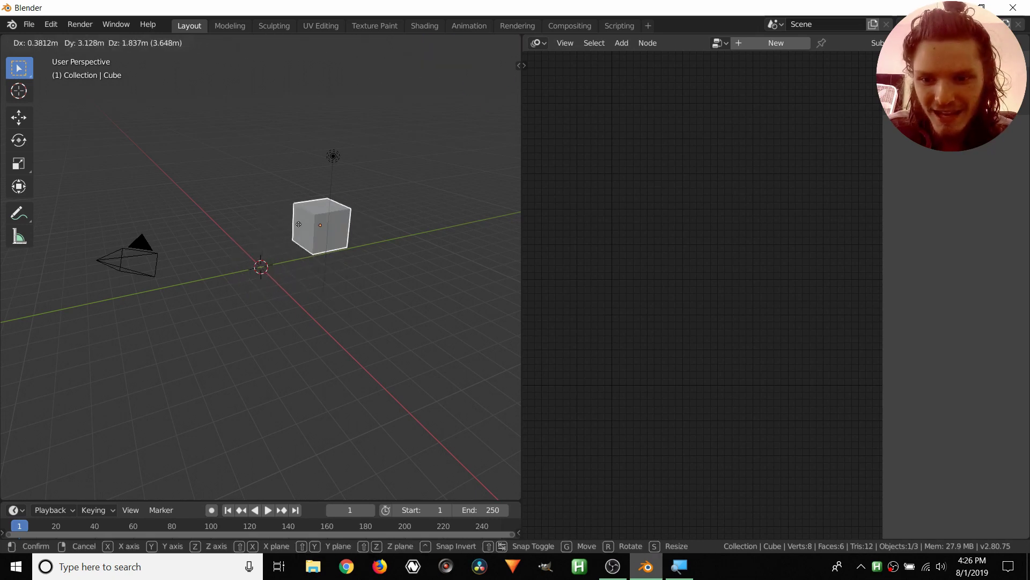
left_click(298, 222)
key("n")
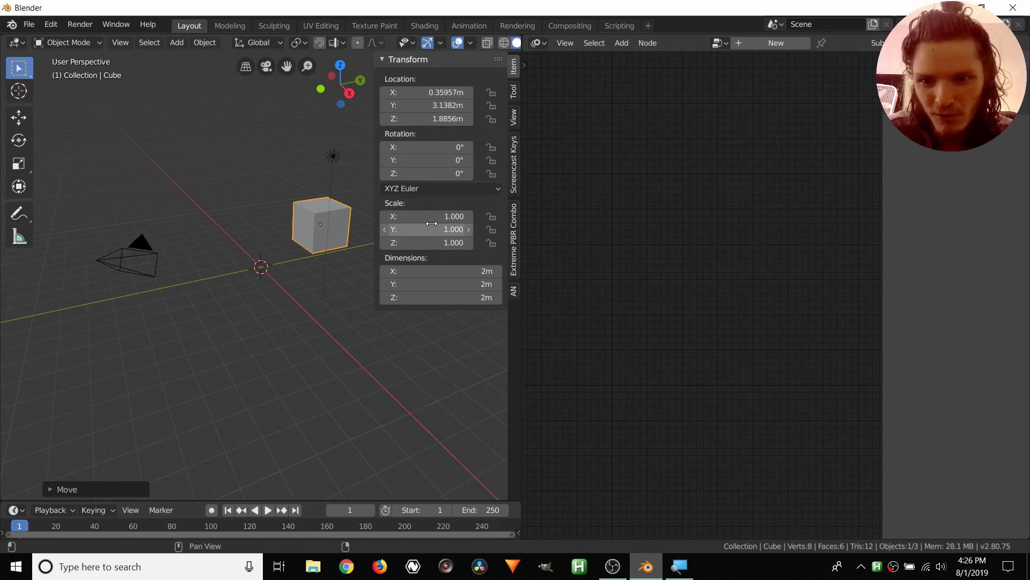
Step: Reposition the cube, then duplicate it as Cube.001 placed below-left of the original
key("g")
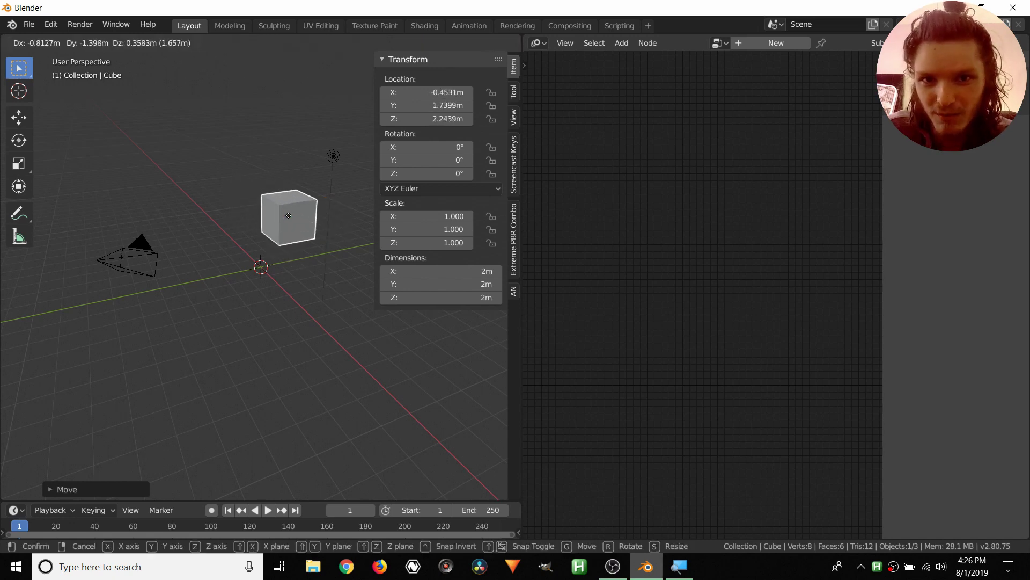
left_click(289, 214)
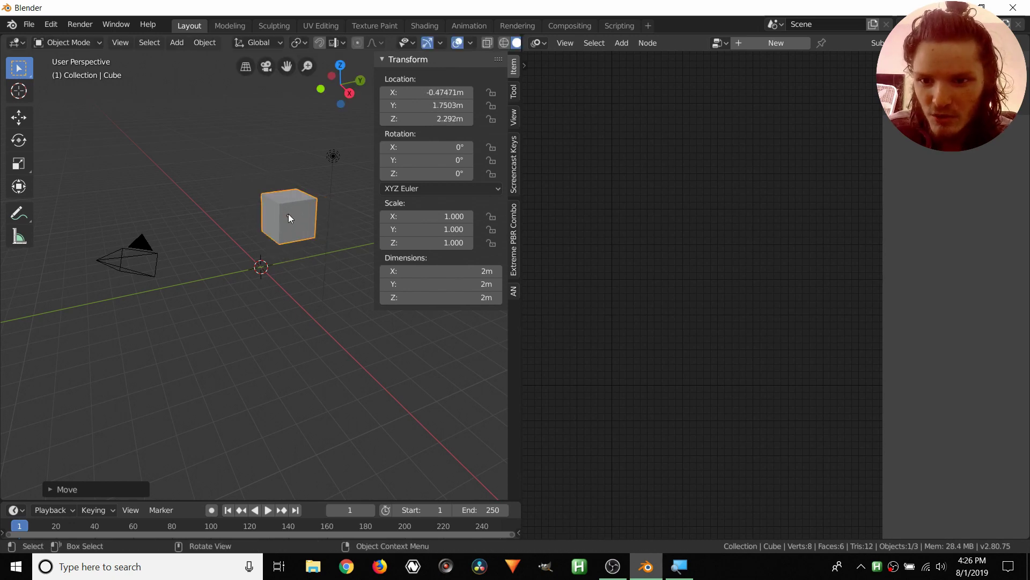
key("shift+d")
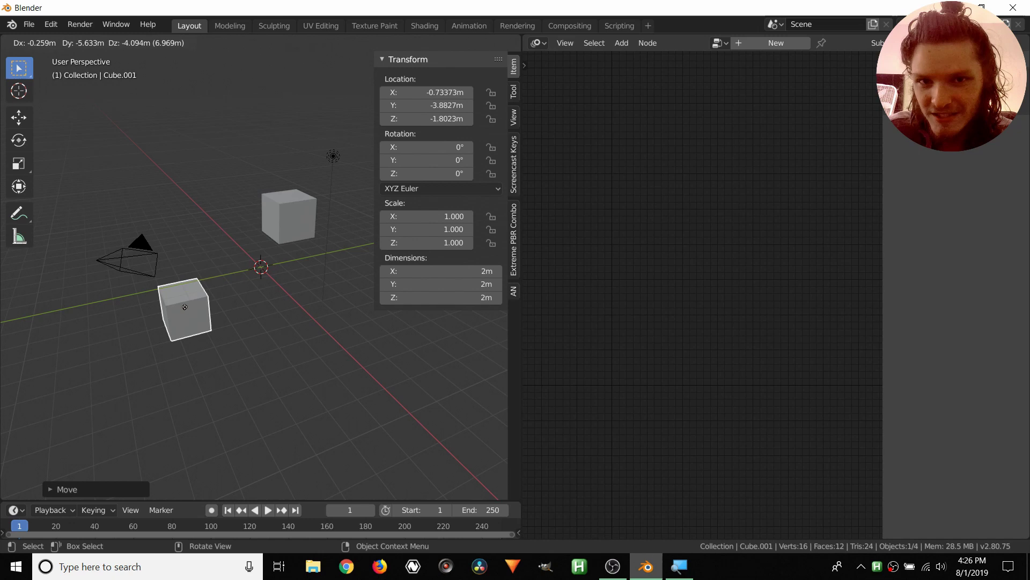
left_click(185, 305)
left_click(283, 218)
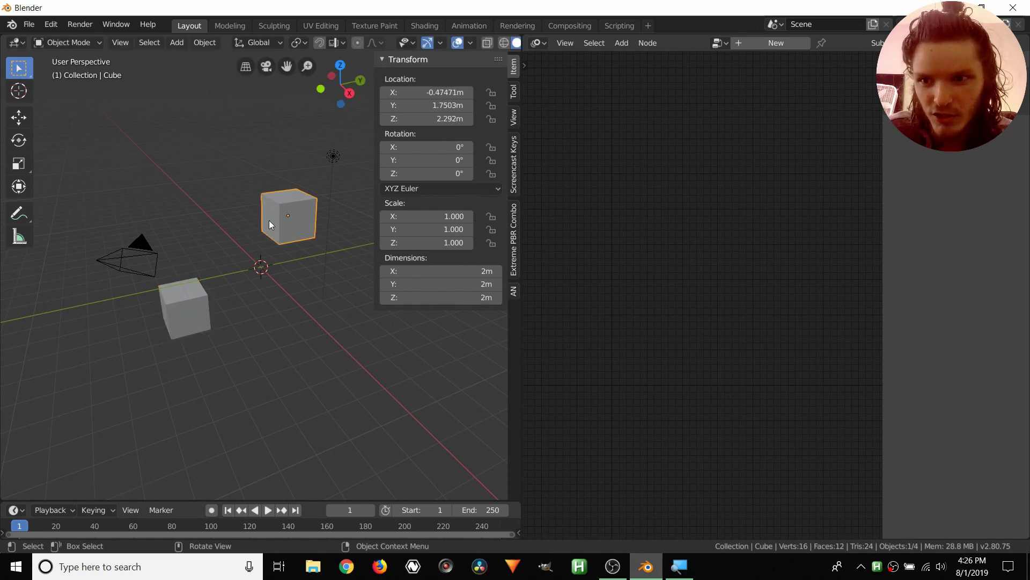
left_click(192, 283)
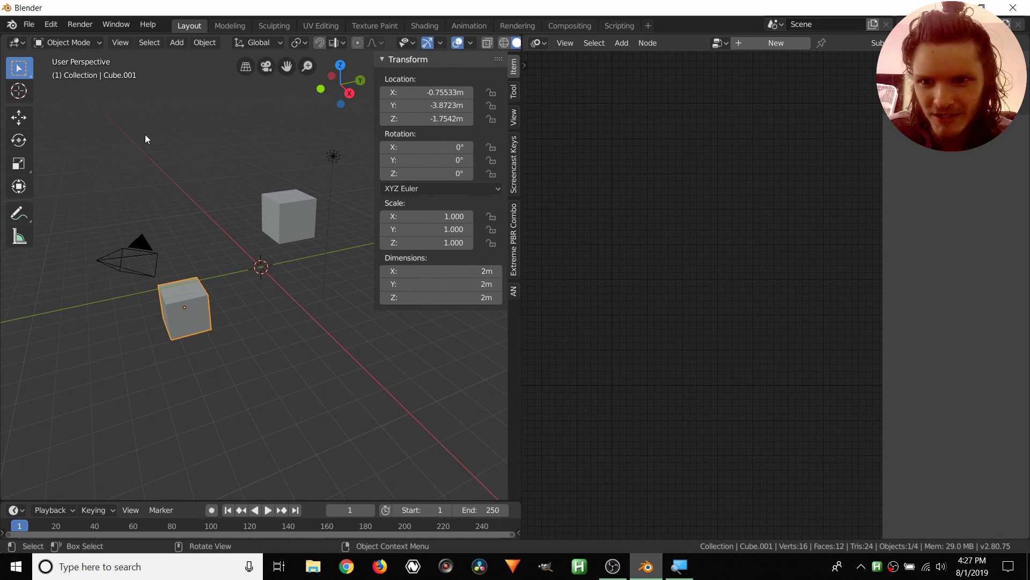
left_click(286, 204)
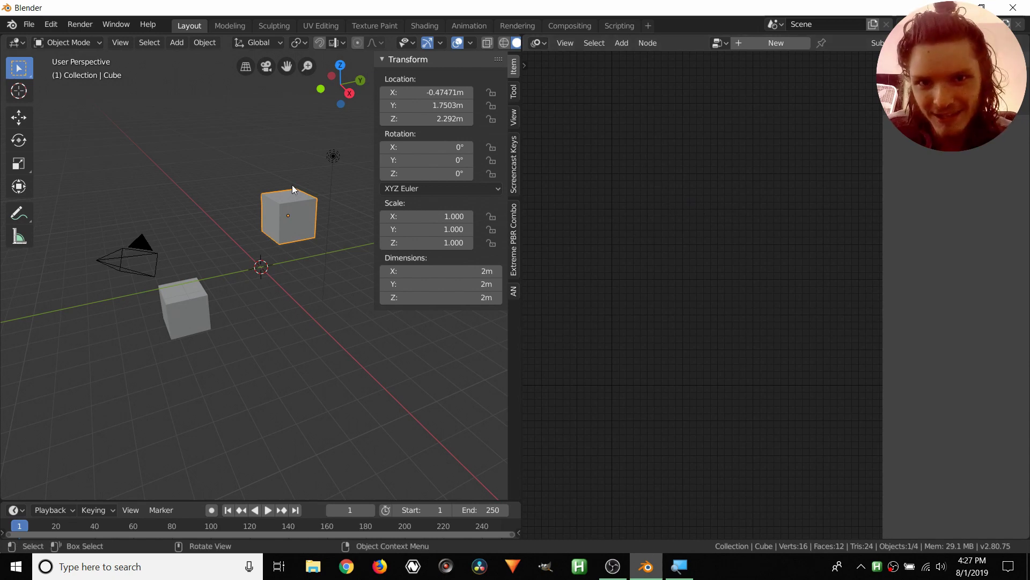
Step: Create a new Animation Nodes tree and name it 'thirdtutorial'
left_click(622, 43)
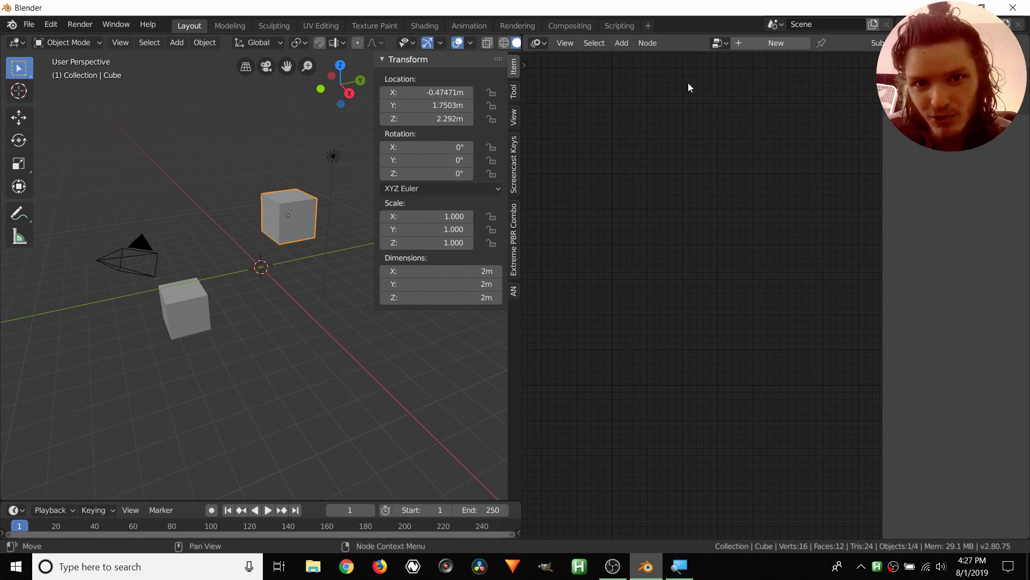
left_click(768, 43)
double_click(755, 44)
type("thi")
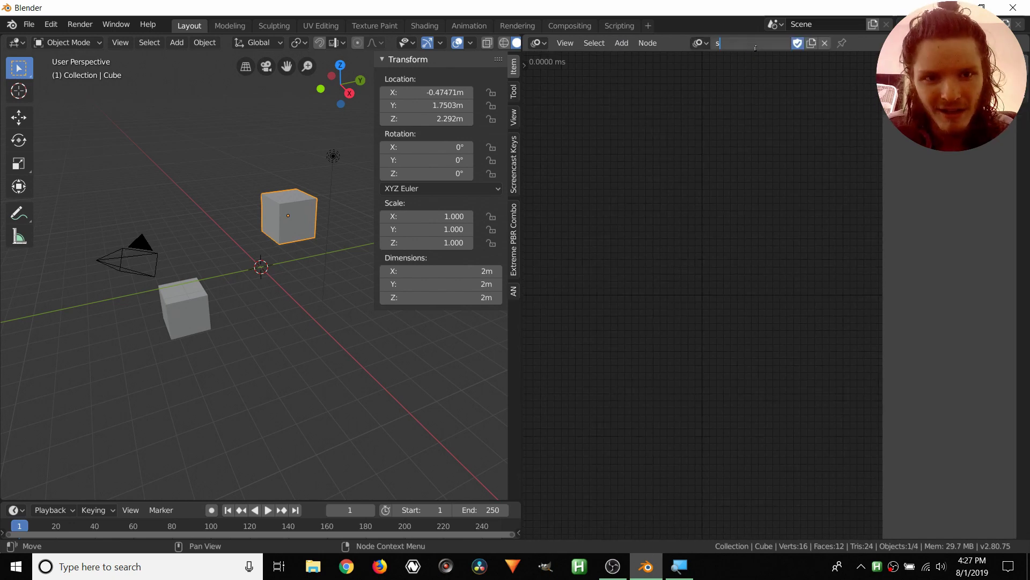
type("rdtutorial")
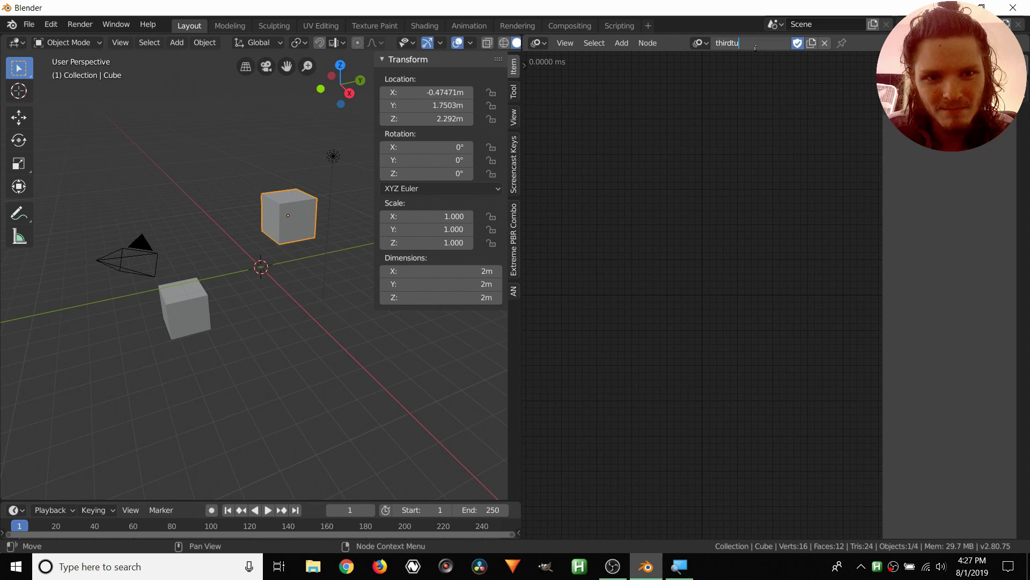
key("Return")
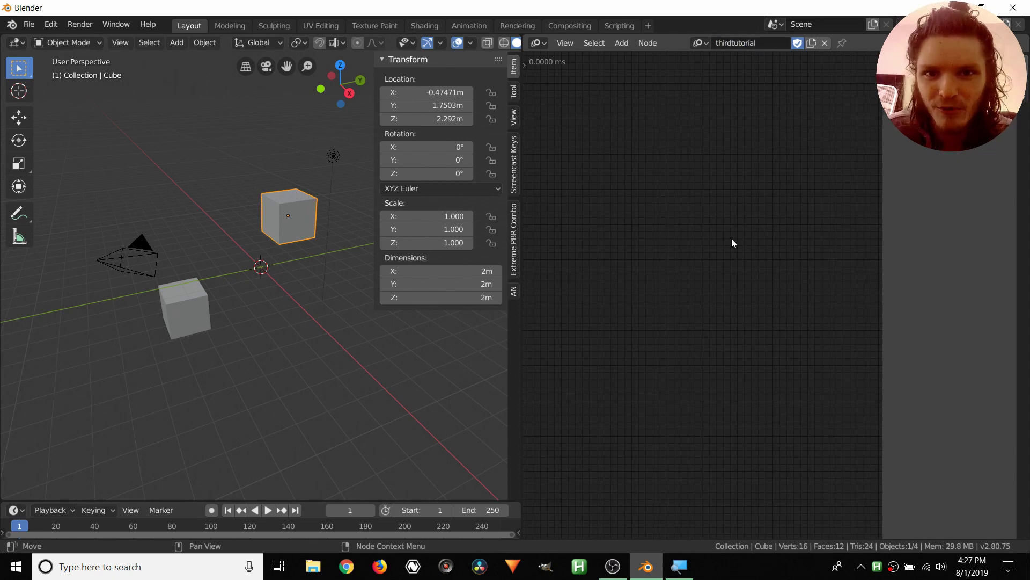
Step: Bring up the add-node menu and the node search in the empty node editor
left_click(640, 43)
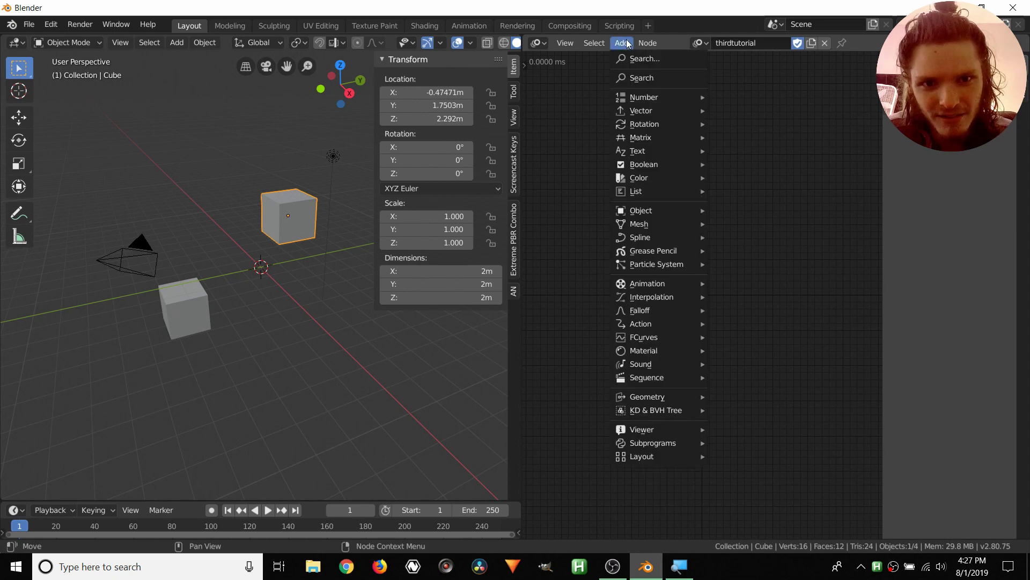
key("shift+a")
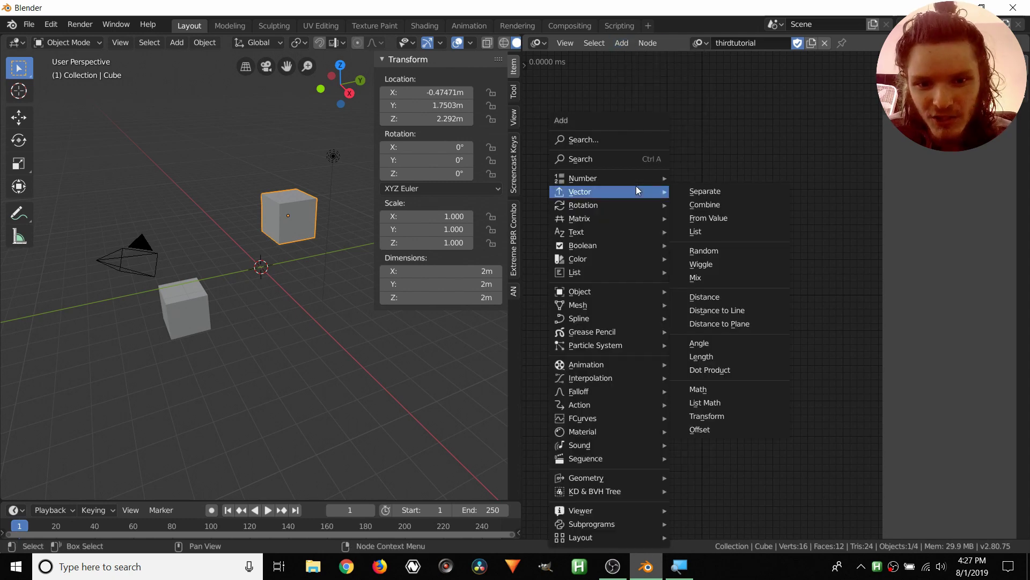
mouse_move(628, 291)
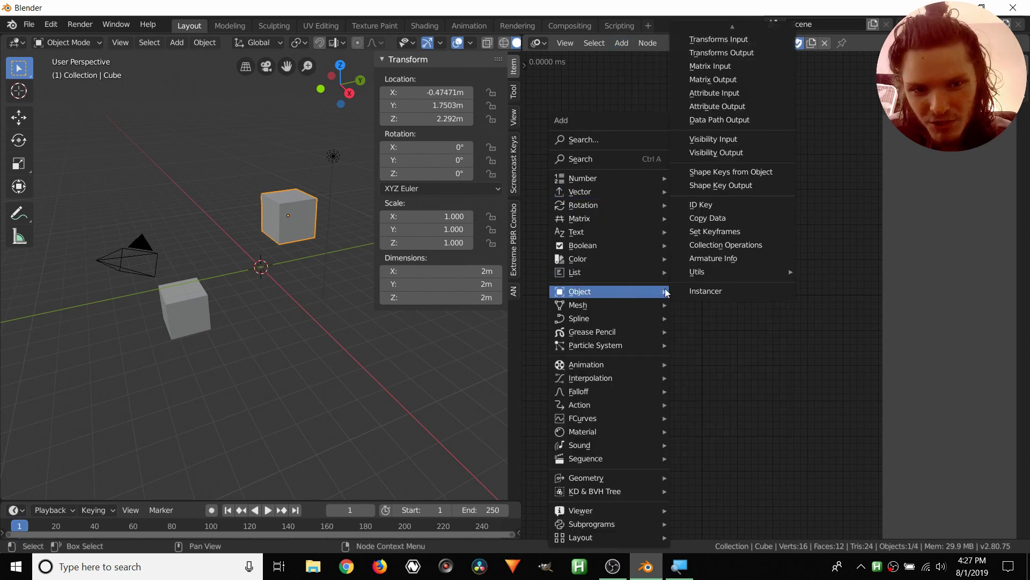
mouse_move(736, 23)
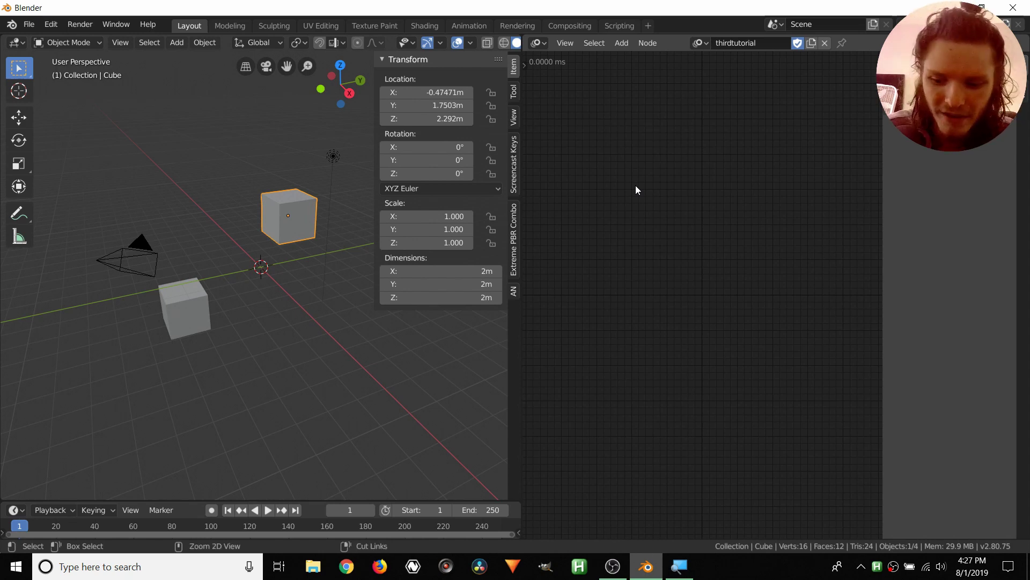
key("ctrl+a")
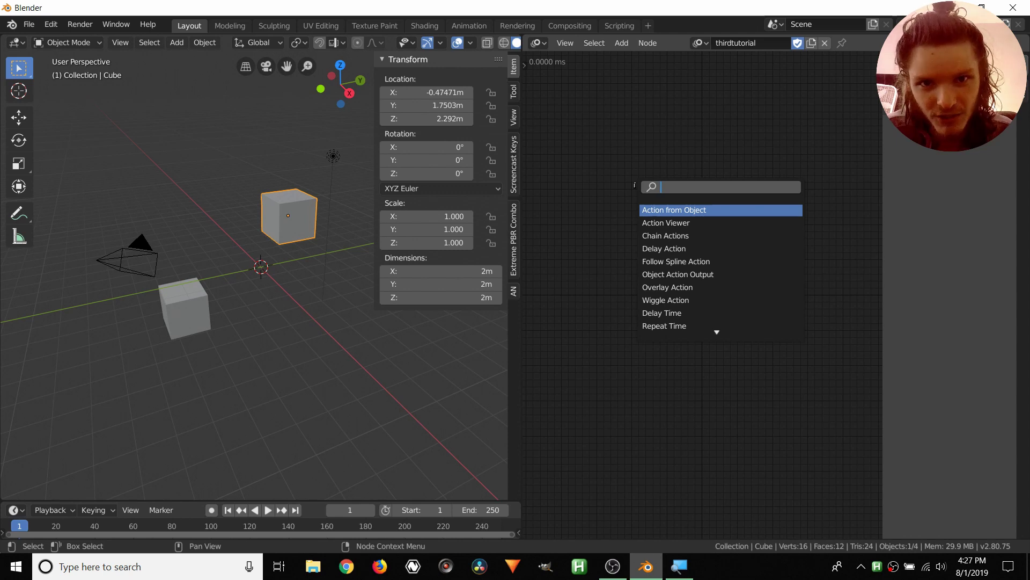
key("Escape")
key("F3")
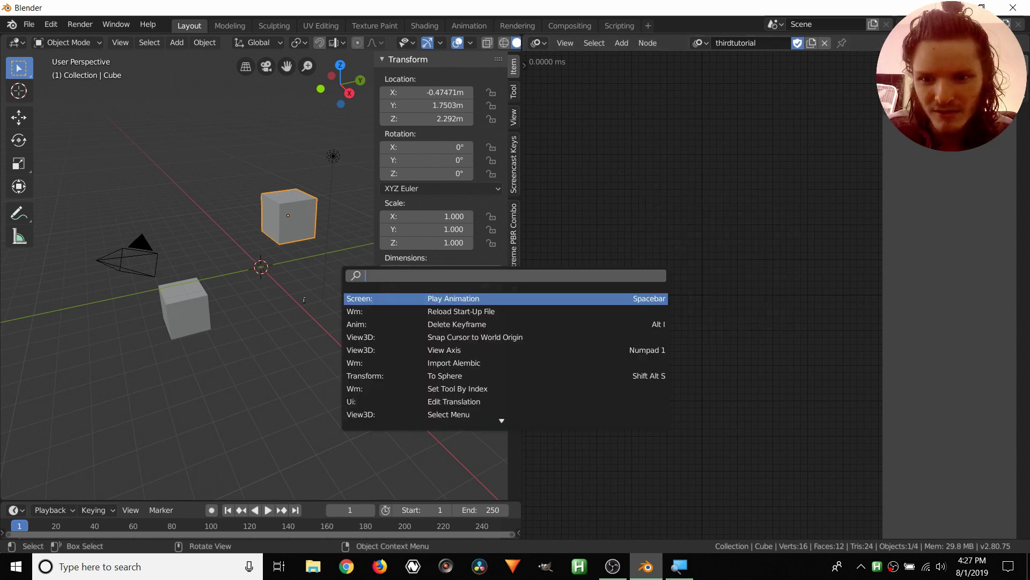
key("Escape")
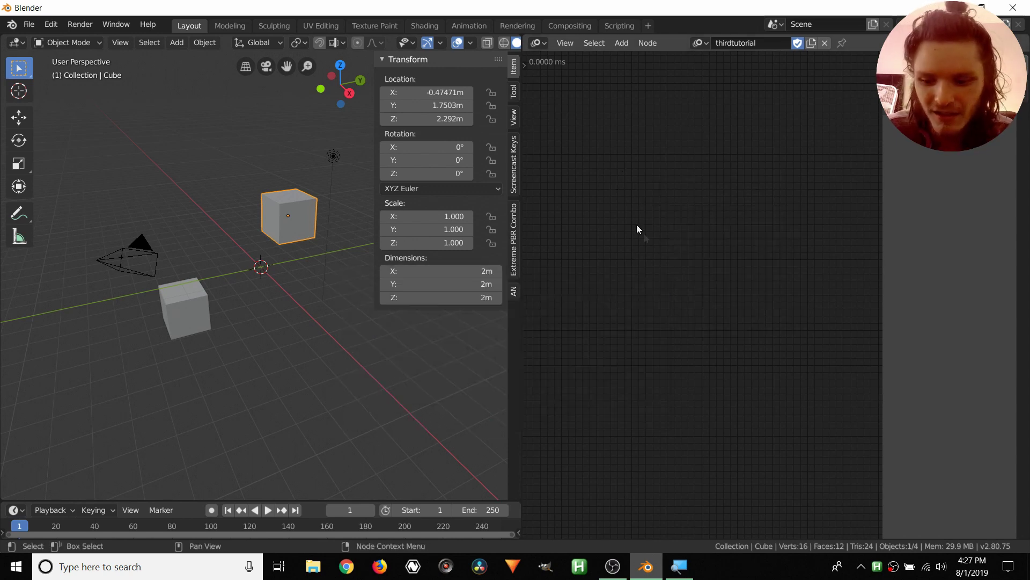
key("ctrl+a")
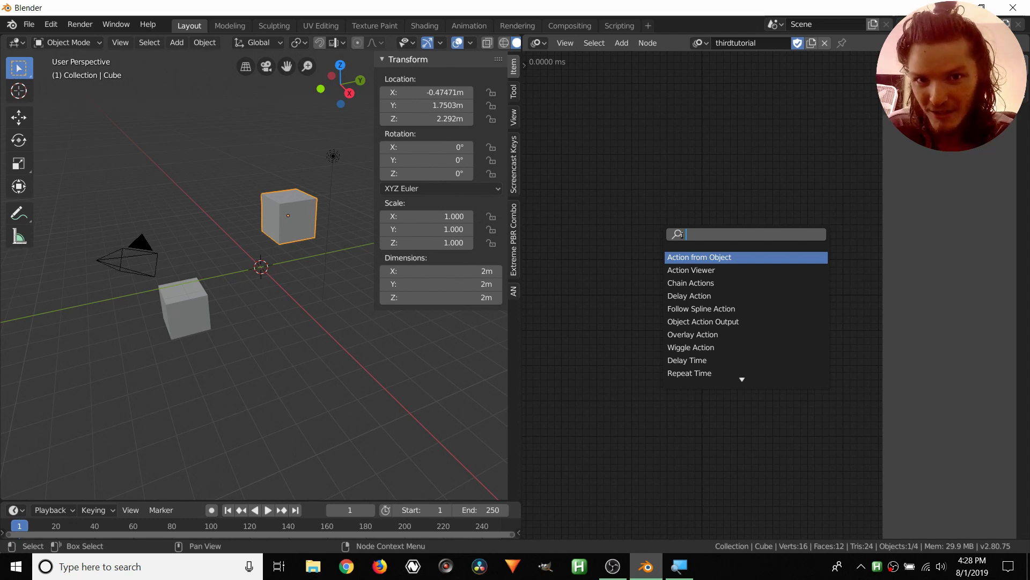
Step: Add an Object Input node by searching 'object in' and zoom in on it
type("object")
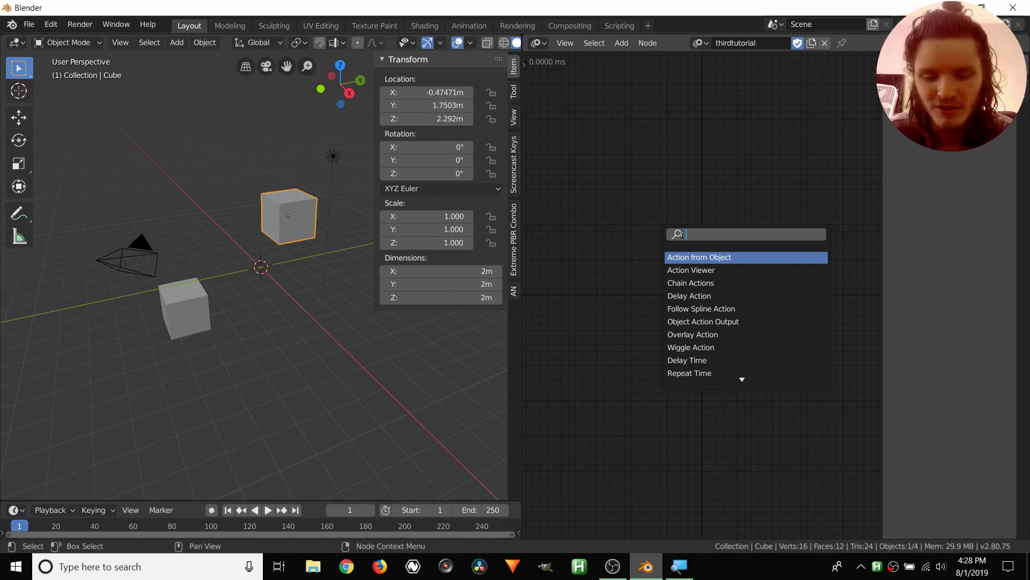
type(" in")
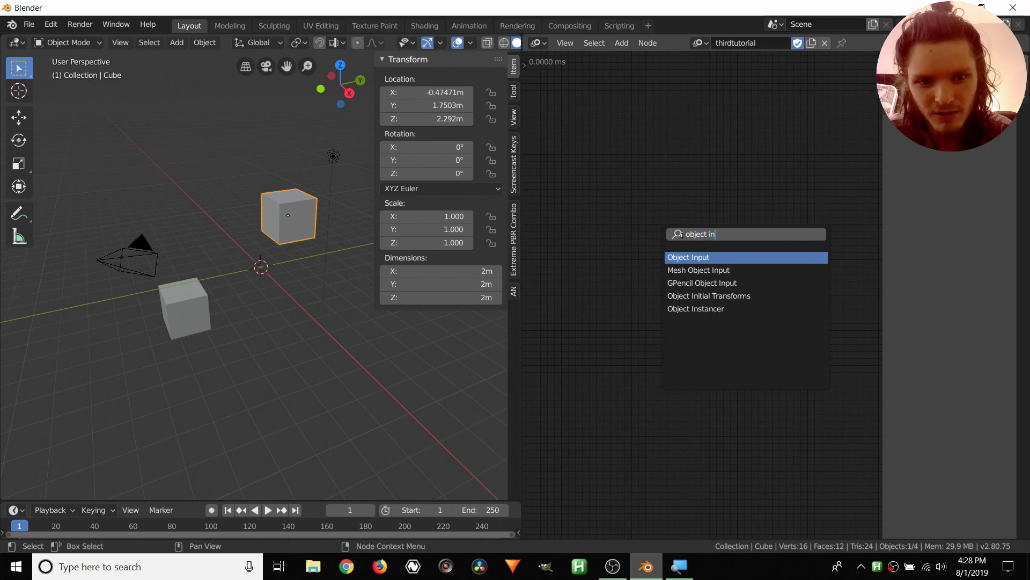
key("Return")
left_click(599, 218)
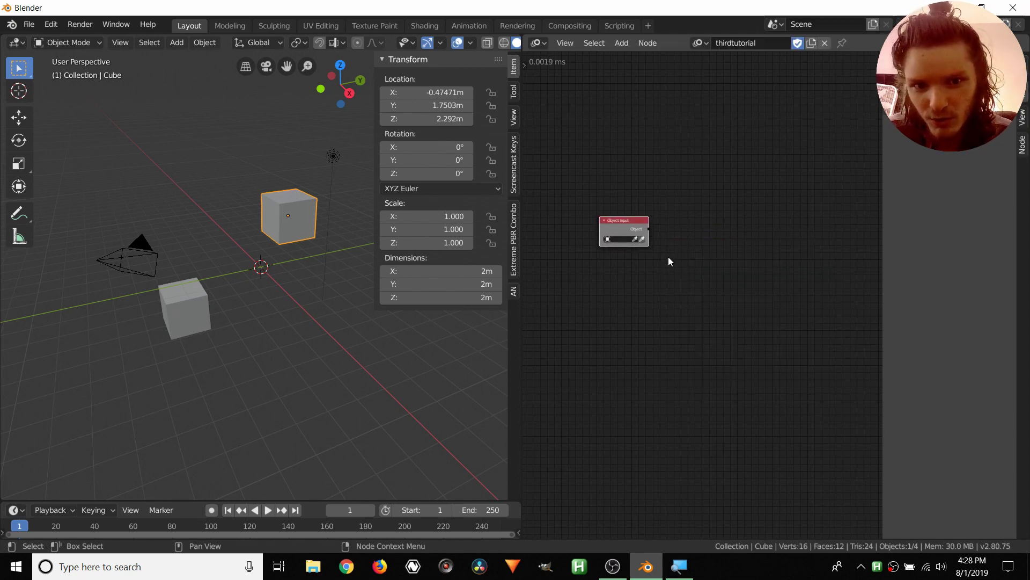
scroll(657, 208, "up", 2)
middle_click_drag(657, 208, 706, 208)
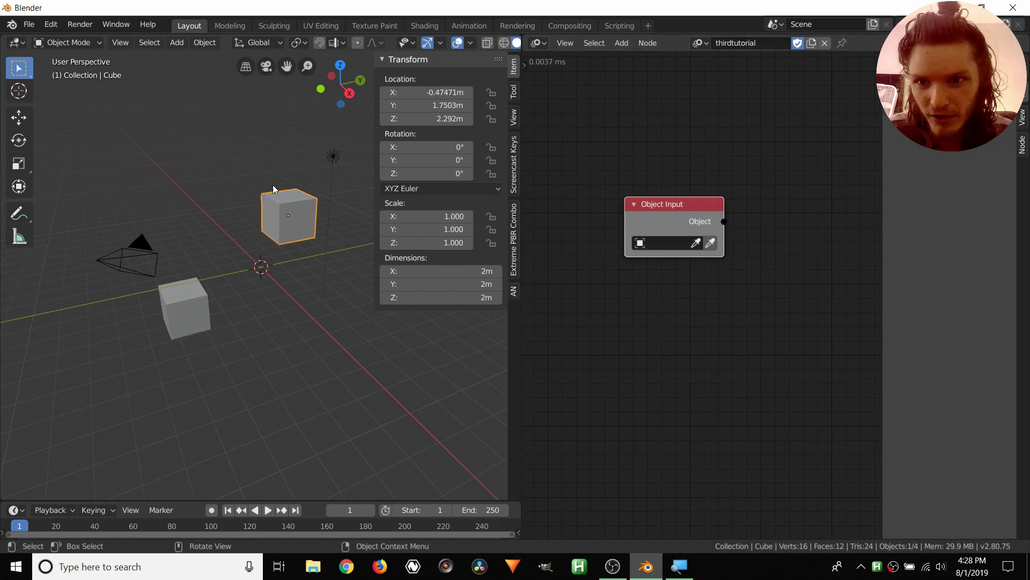
Step: Assign the active Cube to the Object Input node and nudge the node left
left_click(644, 242)
left_click(660, 275)
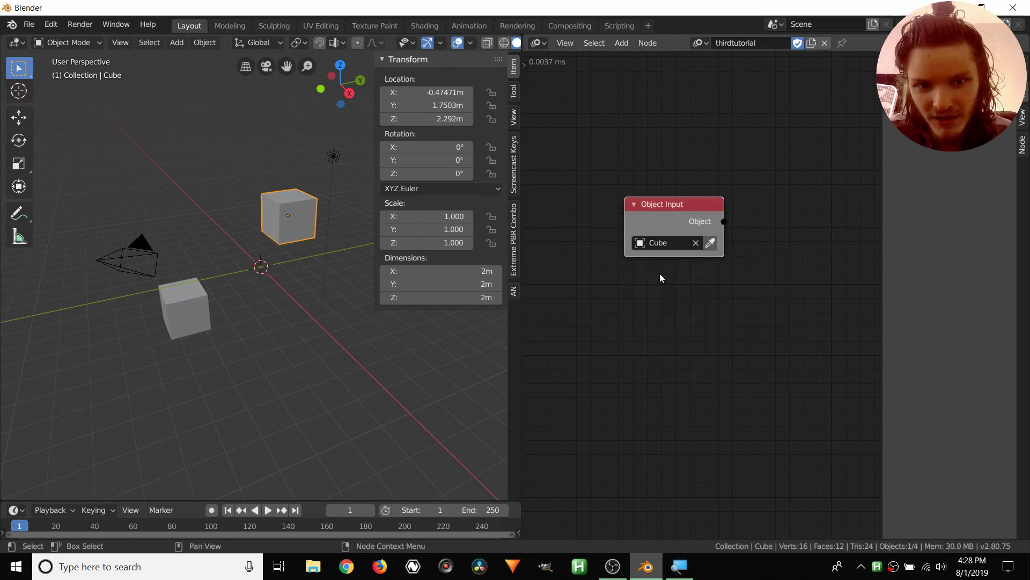
left_click(695, 243)
left_click(696, 243)
left_click(278, 212)
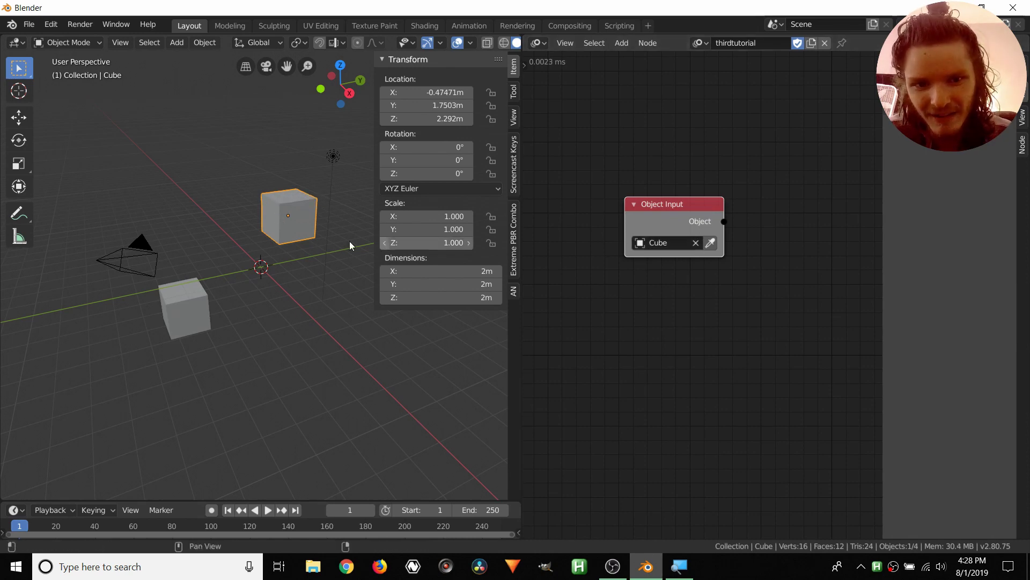
key("ctrl+z")
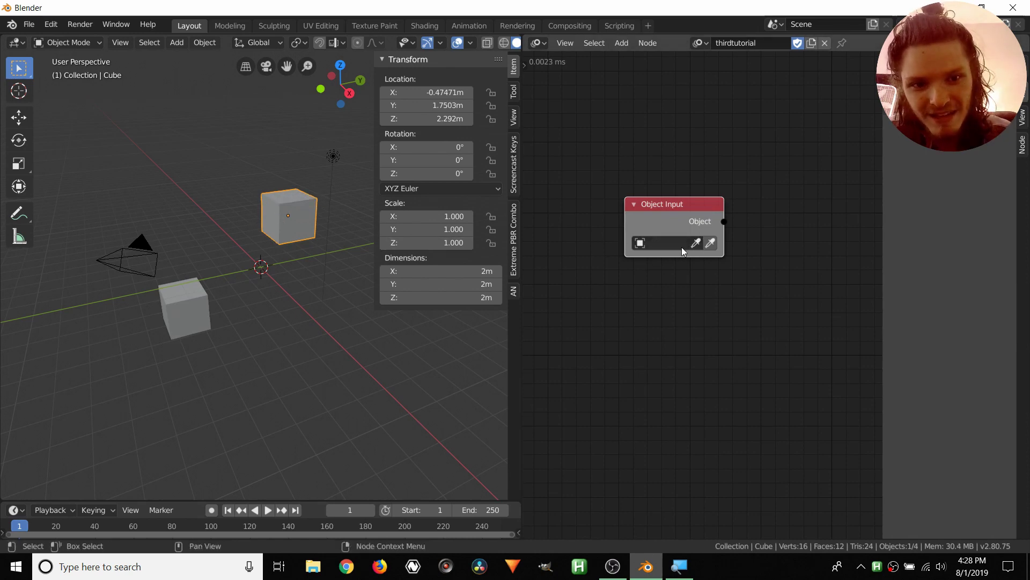
left_click(710, 238)
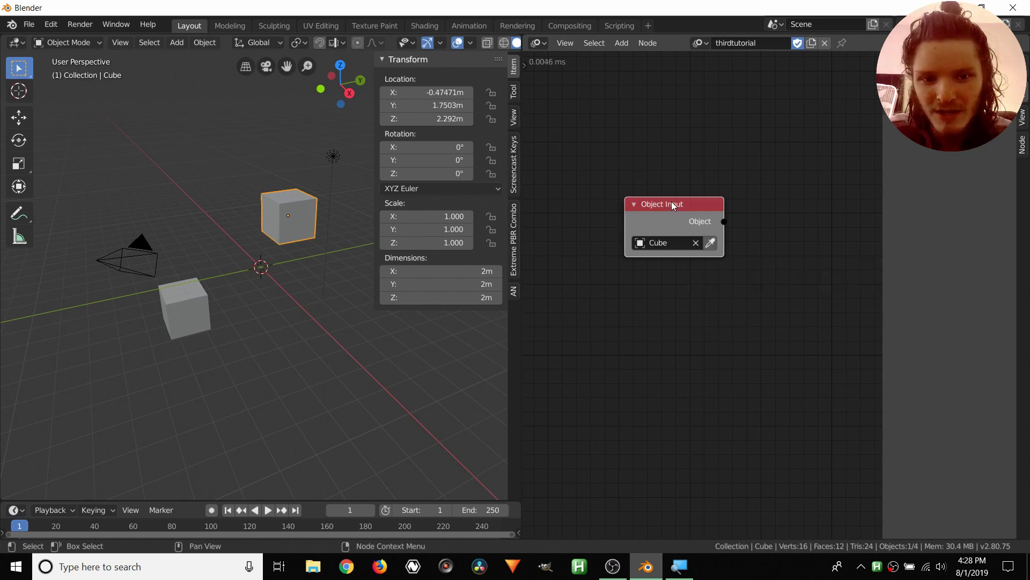
left_click_drag(672, 201, 644, 202)
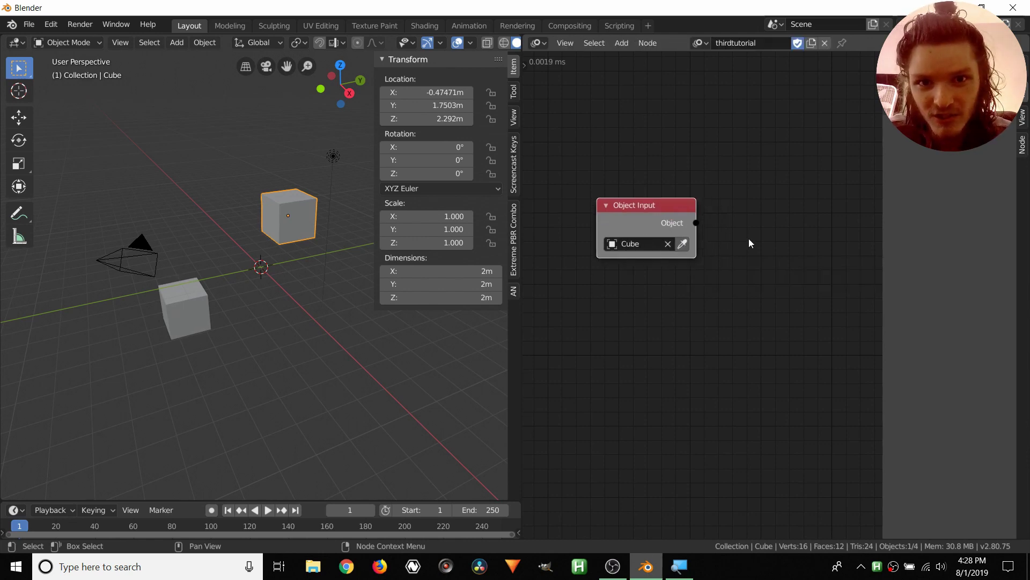
middle_click_drag(748, 238, 740, 233)
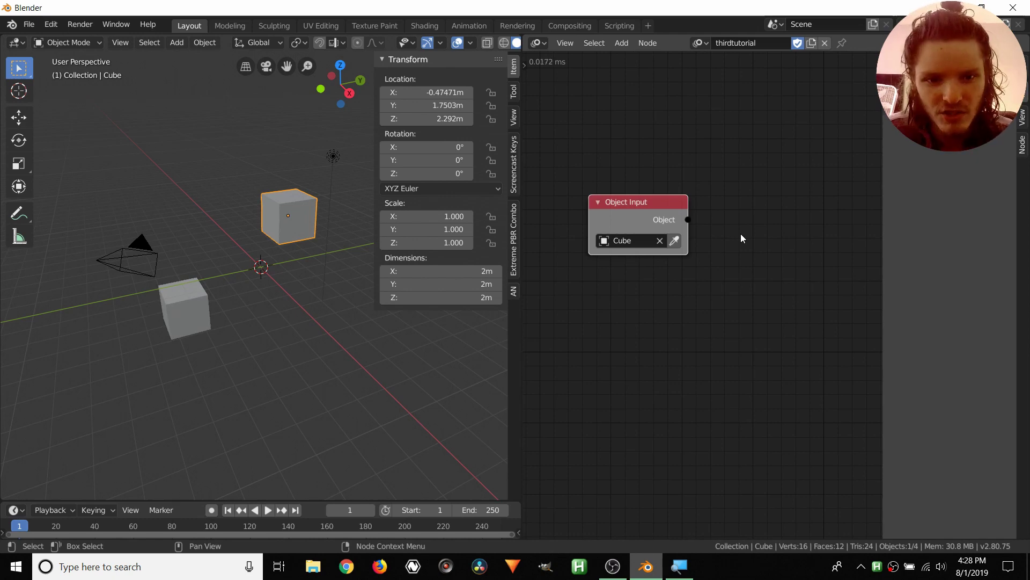
Step: Add an Object Transforms Input node and place it right of Object Input
key("shift+a")
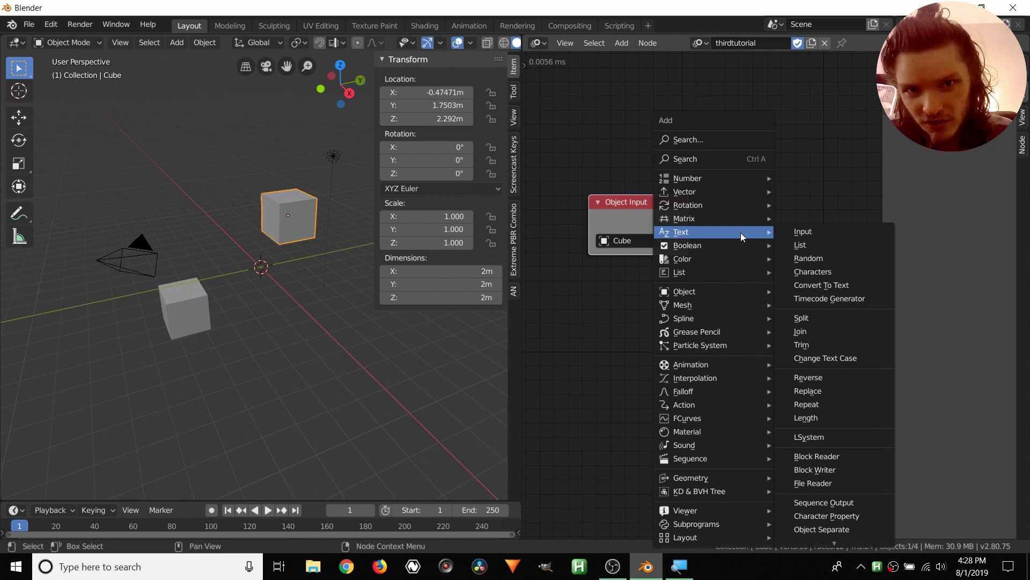
mouse_move(733, 295)
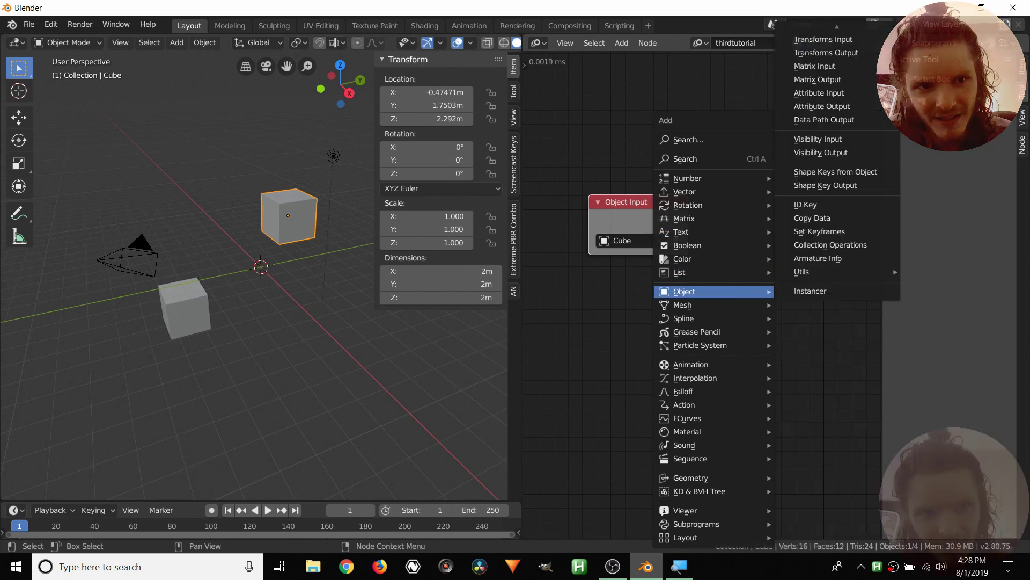
left_click(850, 39)
left_click(686, 200)
middle_click_drag(686, 199, 643, 210)
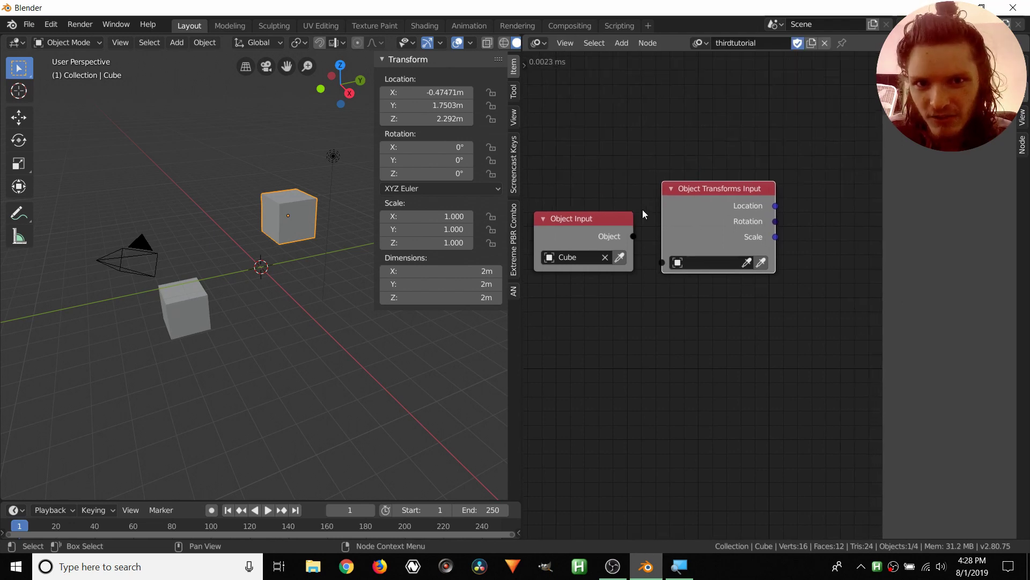
Step: Link Object Input's Cube into Object Transforms Input and adjust the Cube's X and Y location
left_click(633, 235)
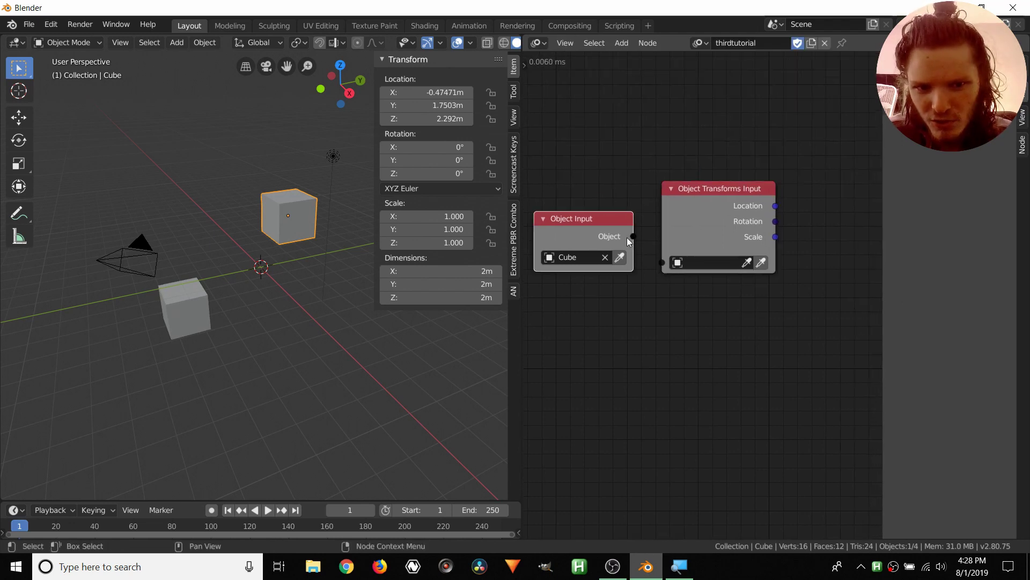
left_click(665, 263)
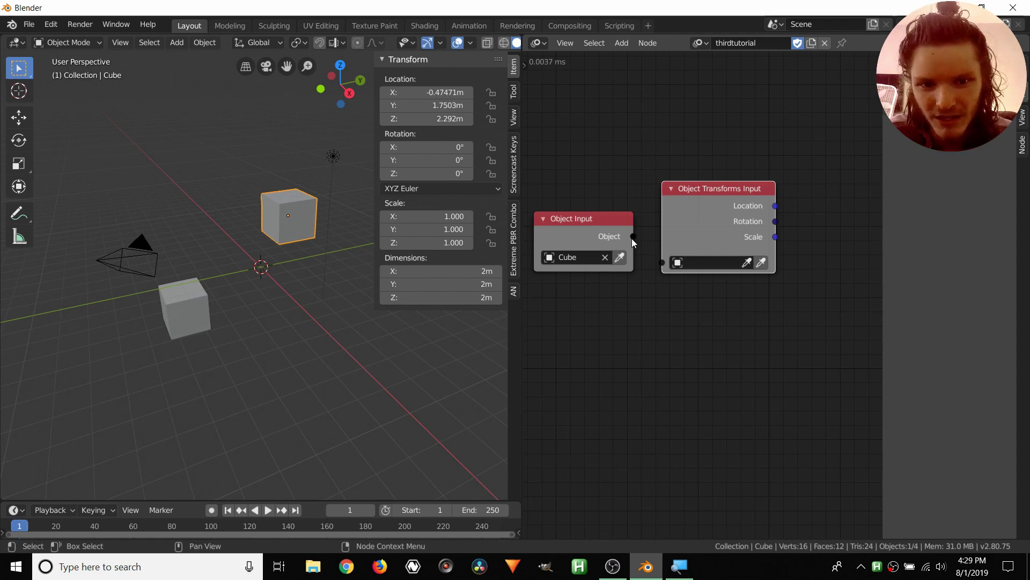
left_click_drag(632, 238, 637, 221)
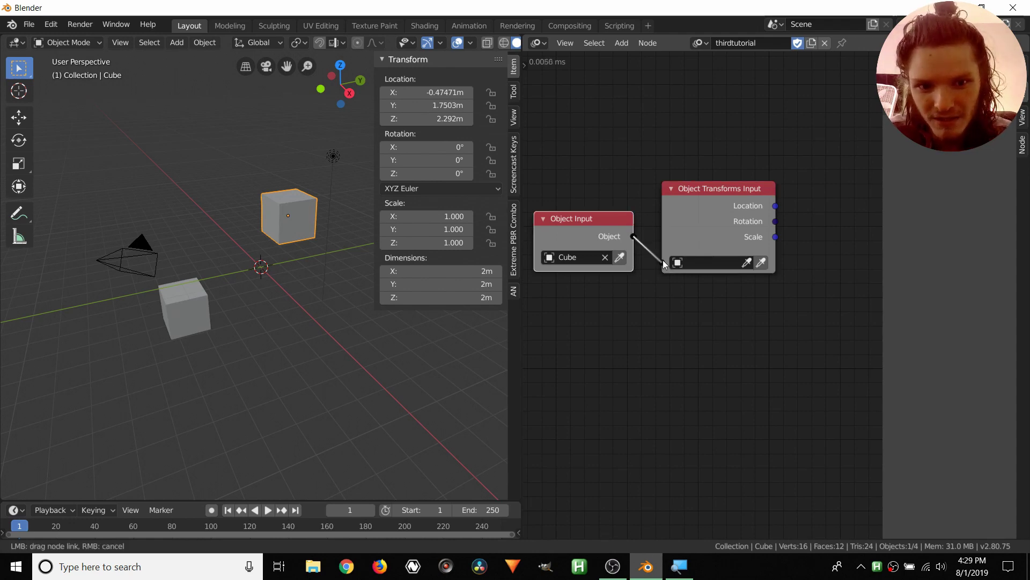
left_click_drag(662, 260, 664, 263)
left_click_drag(698, 186, 701, 192)
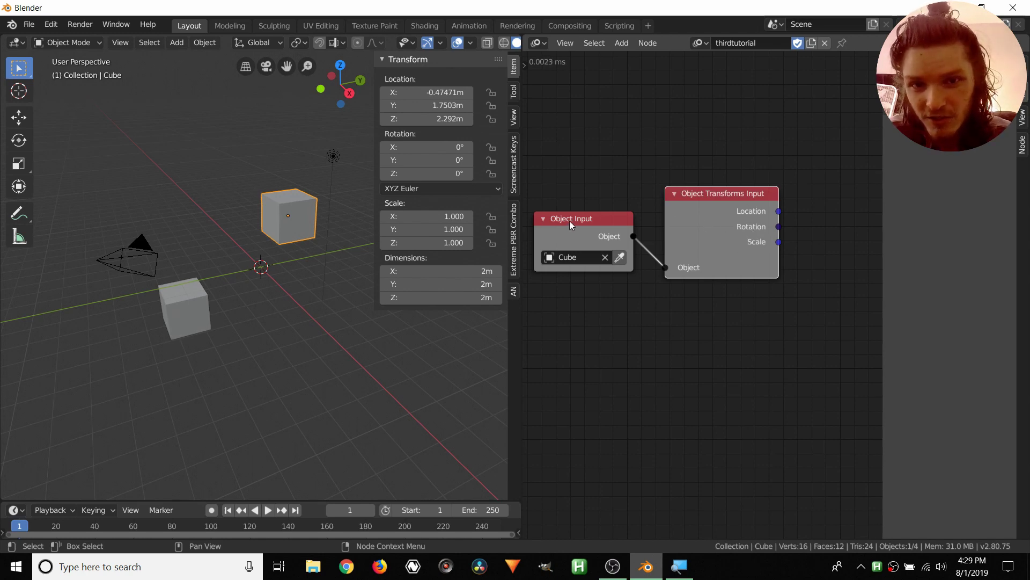
left_click_drag(569, 220, 566, 228)
middle_click_drag(771, 221, 674, 234)
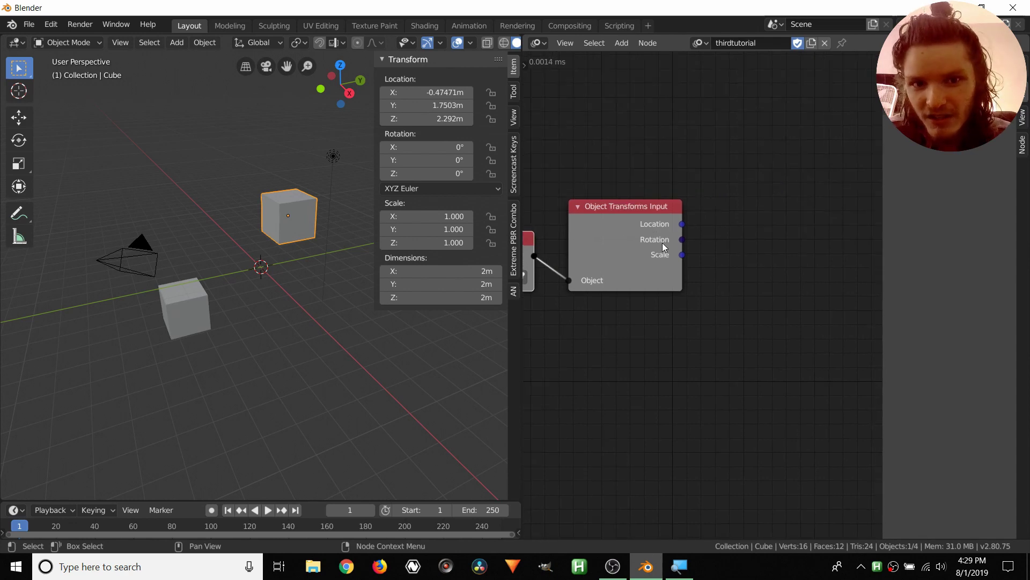
left_click_drag(431, 93, 451, 106)
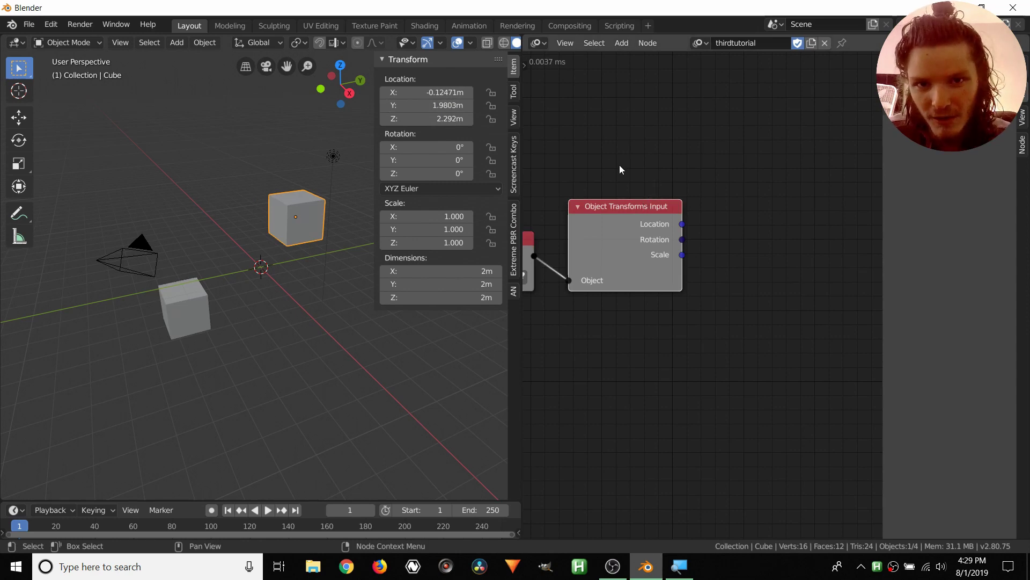
middle_click_drag(624, 253, 642, 260)
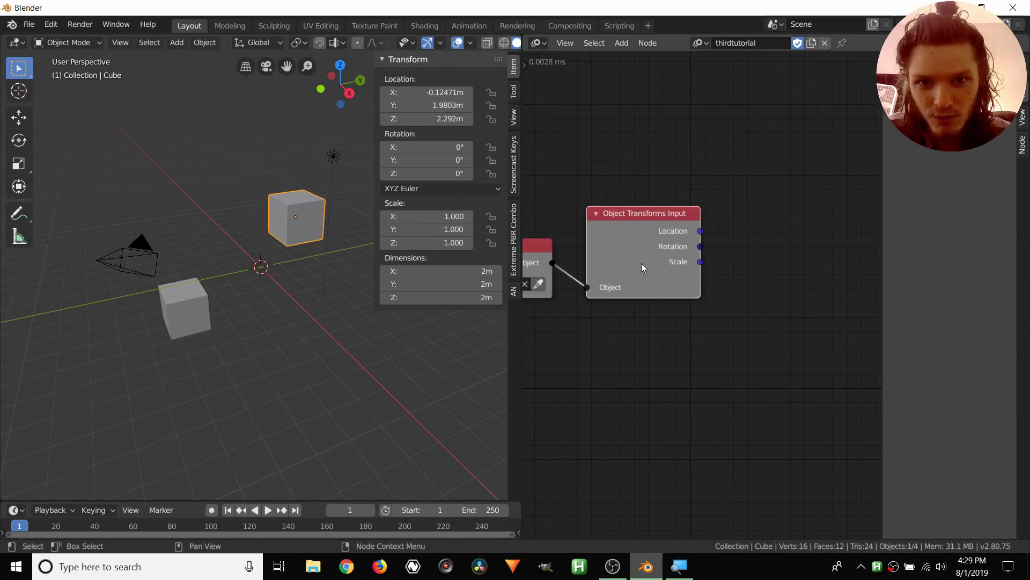
Step: Discard an extra Object Input node and relink Cube's Object output into Object Transforms Input
key("w")
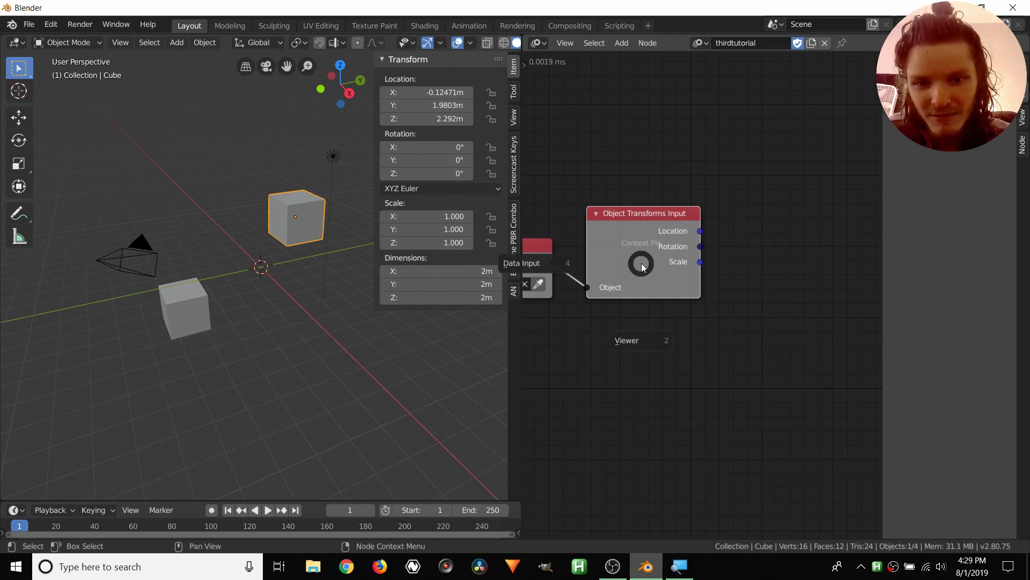
left_click(542, 262)
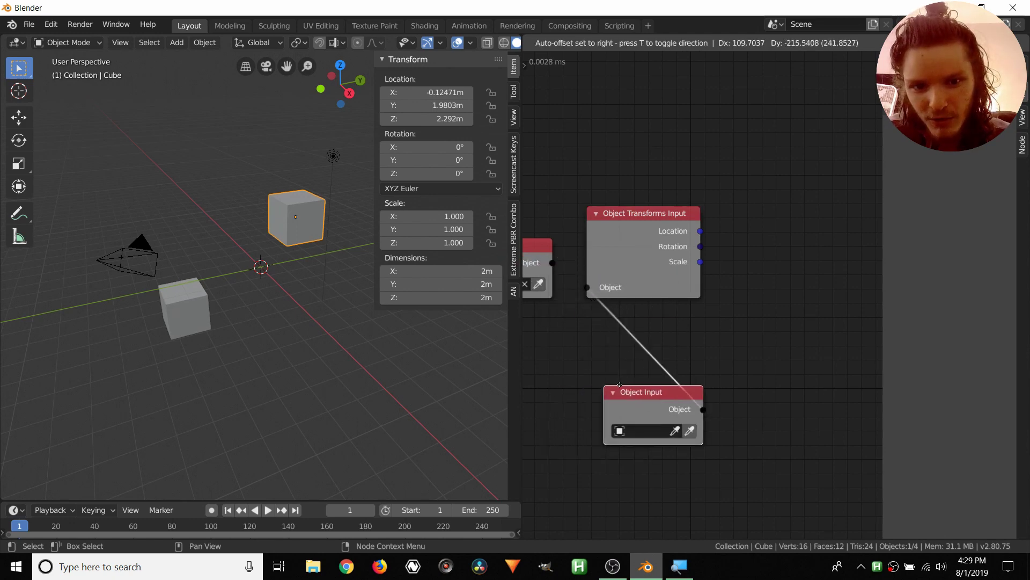
left_click(528, 388)
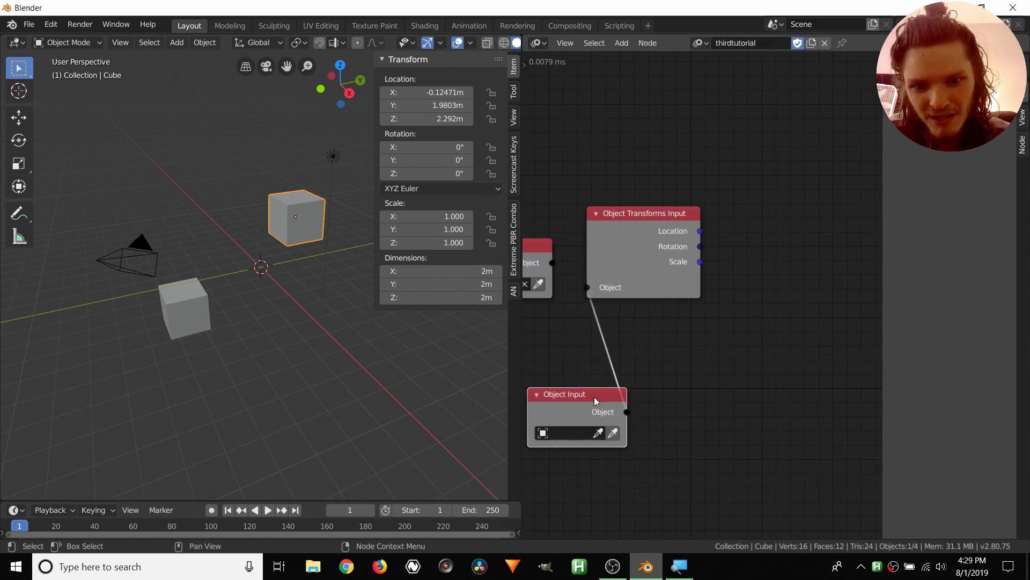
left_click_drag(594, 397, 559, 355)
middle_click_drag(560, 356, 651, 349)
key("x")
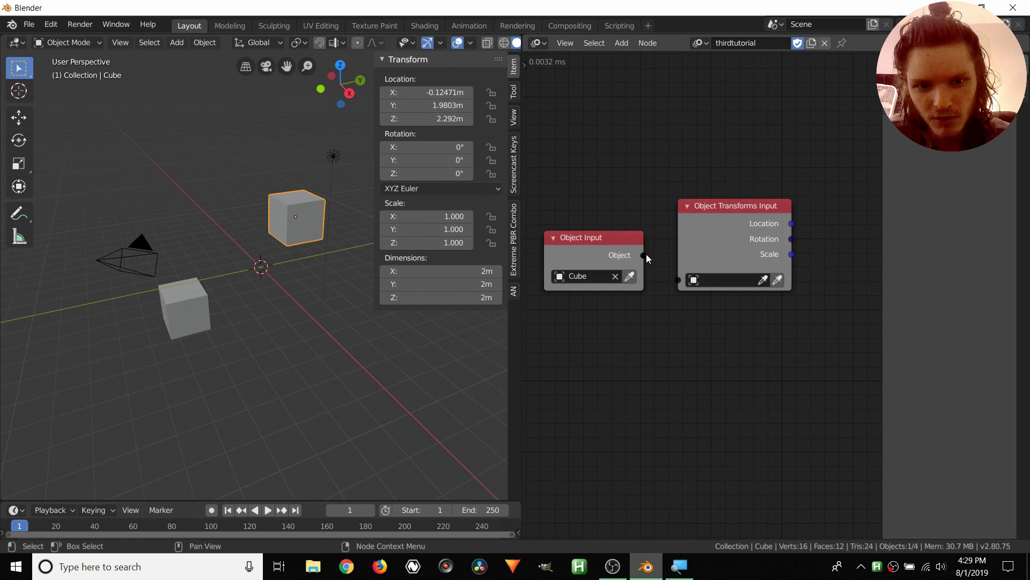
left_click_drag(644, 255, 677, 279)
middle_click_drag(746, 280, 688, 288)
left_click(669, 216)
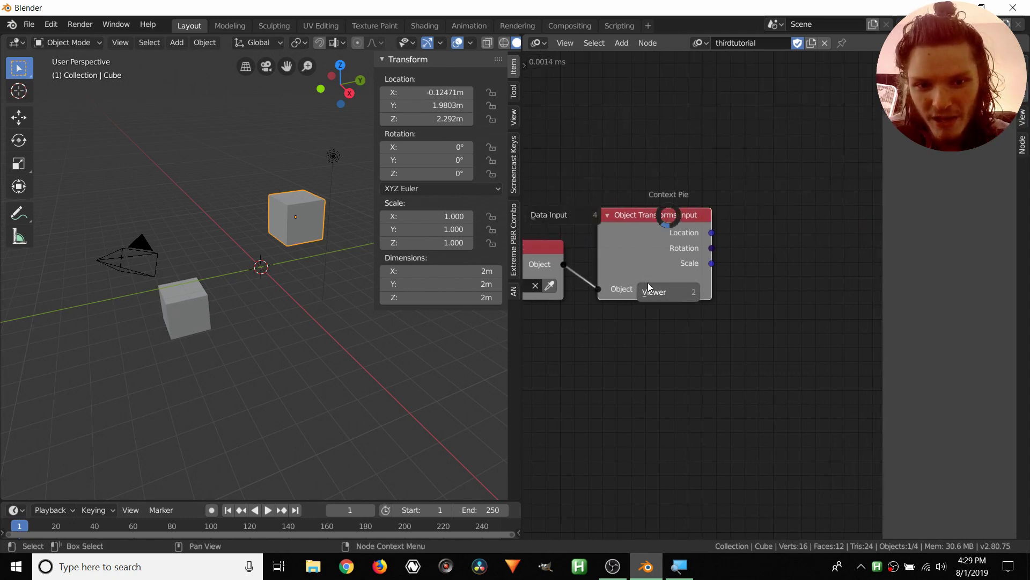
Step: Show Object Transforms Input's Location in a Viewer node and move the Cube to test it
left_click(650, 288)
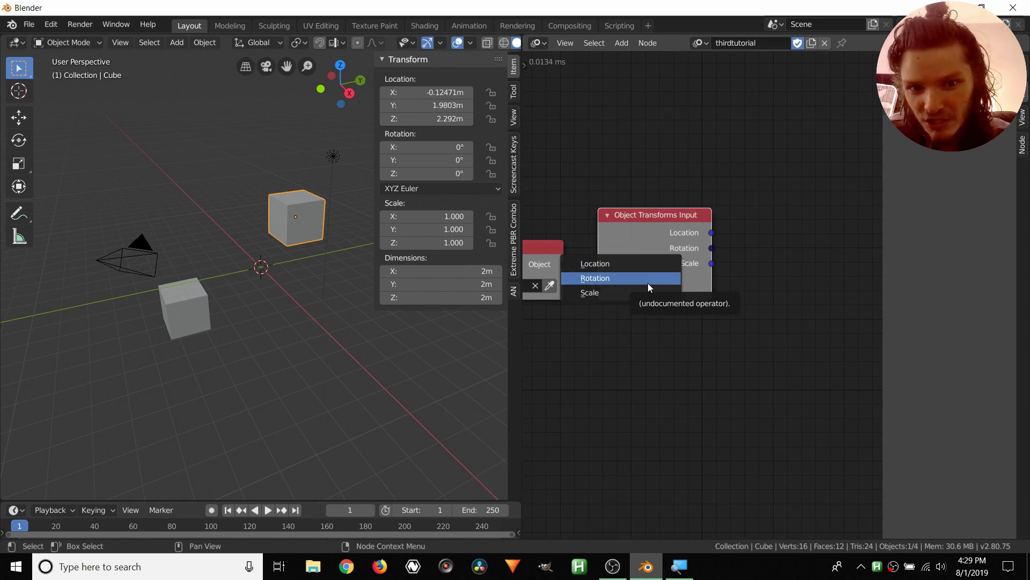
left_click(634, 264)
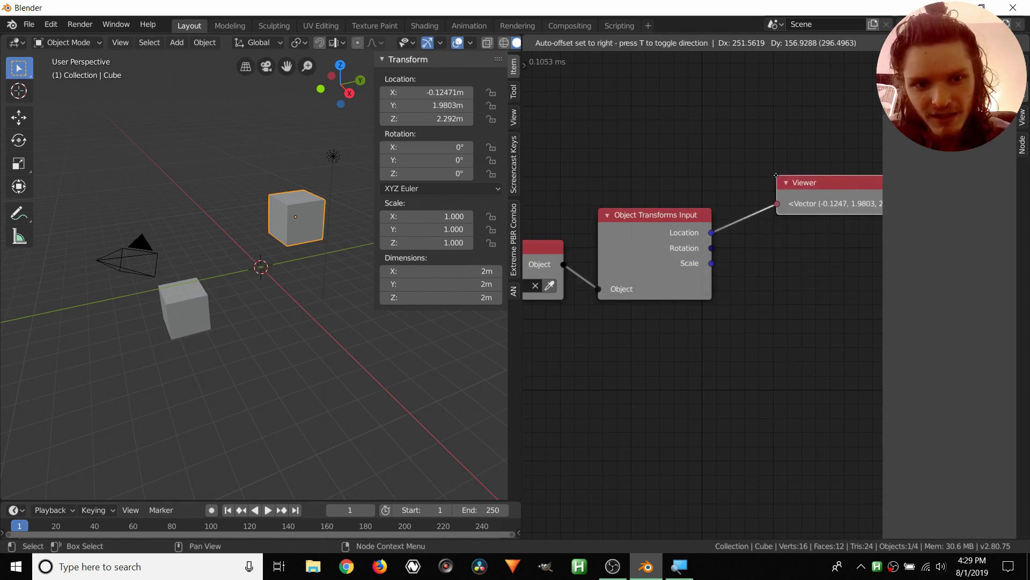
left_click(757, 164)
middle_click_drag(810, 203, 690, 228)
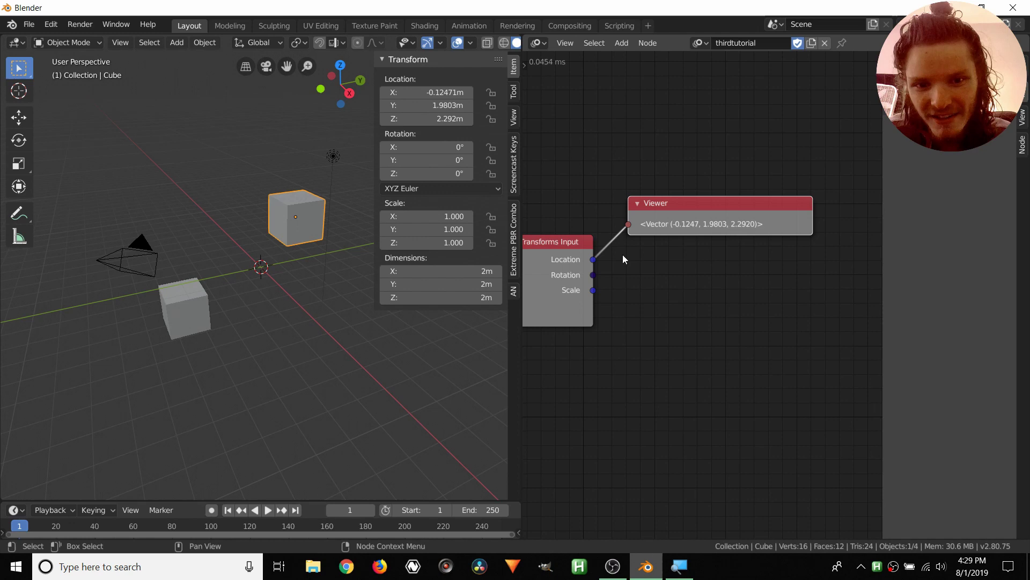
middle_click_drag(623, 256, 587, 274)
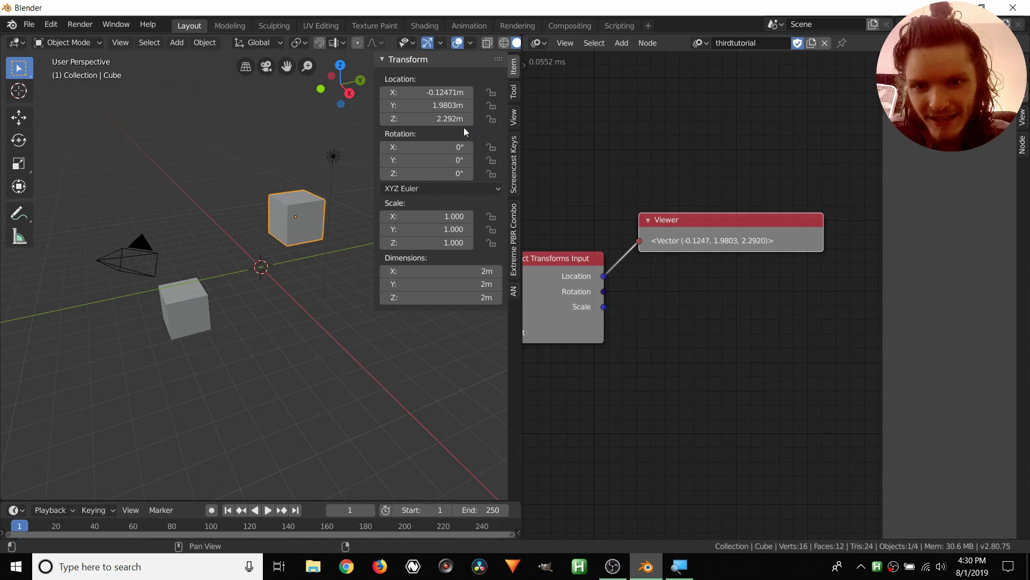
key("g")
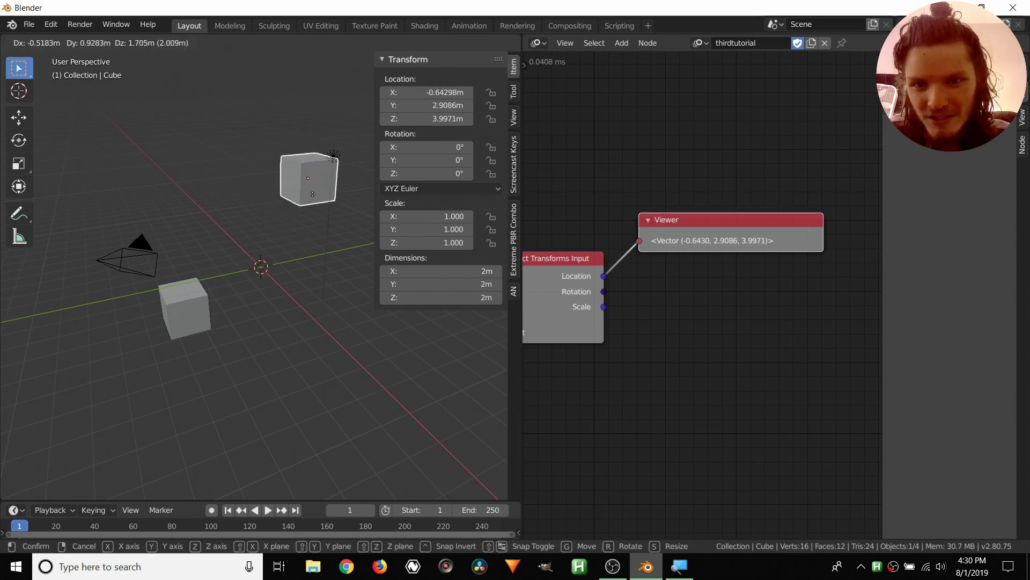
left_click(271, 200)
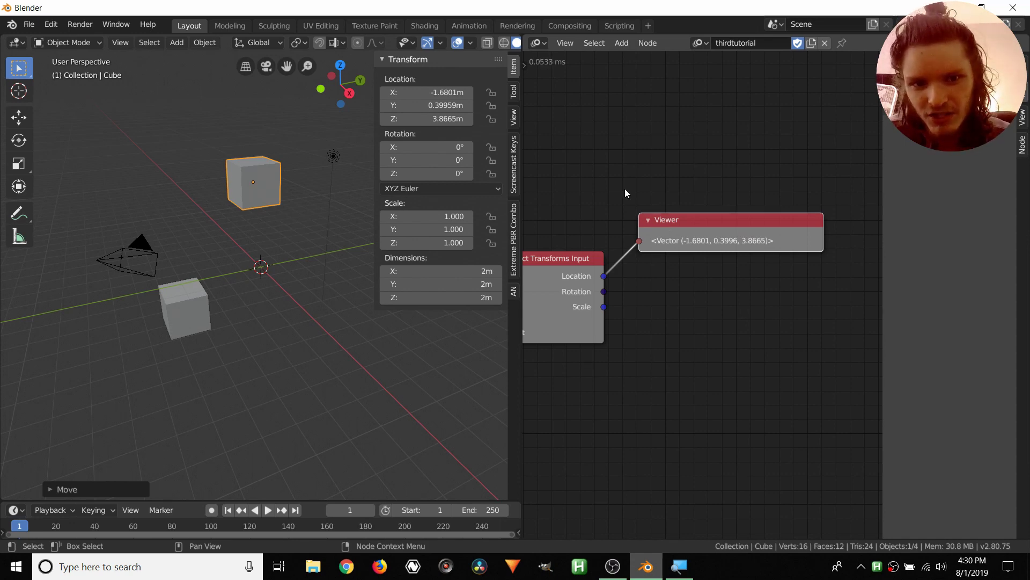
Step: Replace the Location viewer with a Rotation Viewer, testing an X tilt then cancelling it
key("x")
key("w")
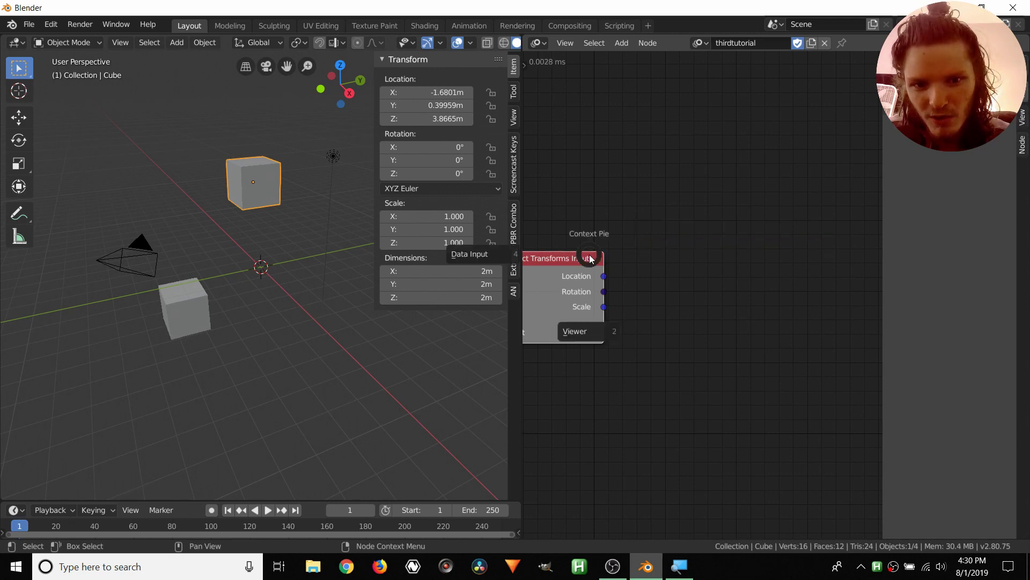
left_click(577, 331)
left_click(555, 340)
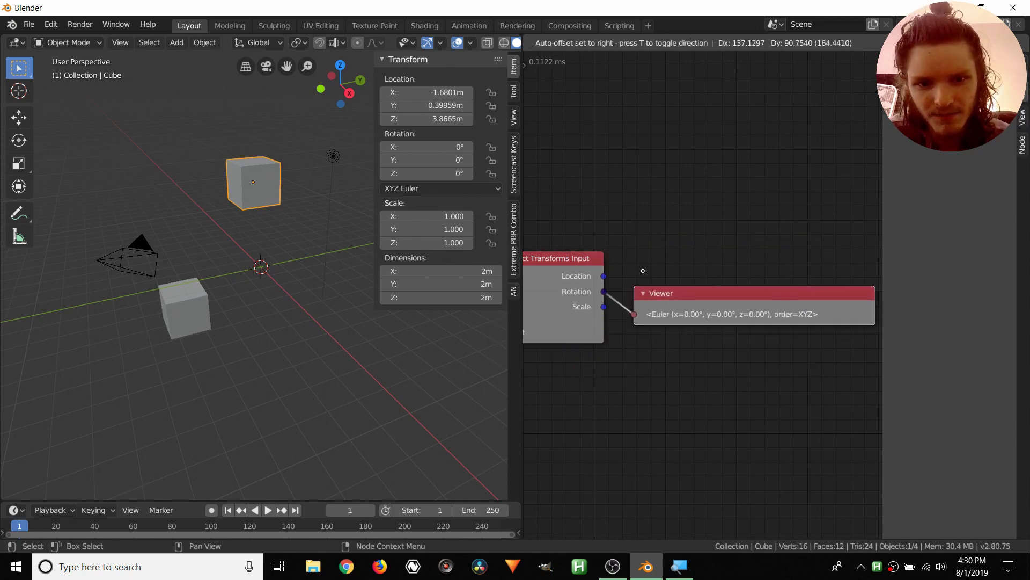
left_click(654, 245)
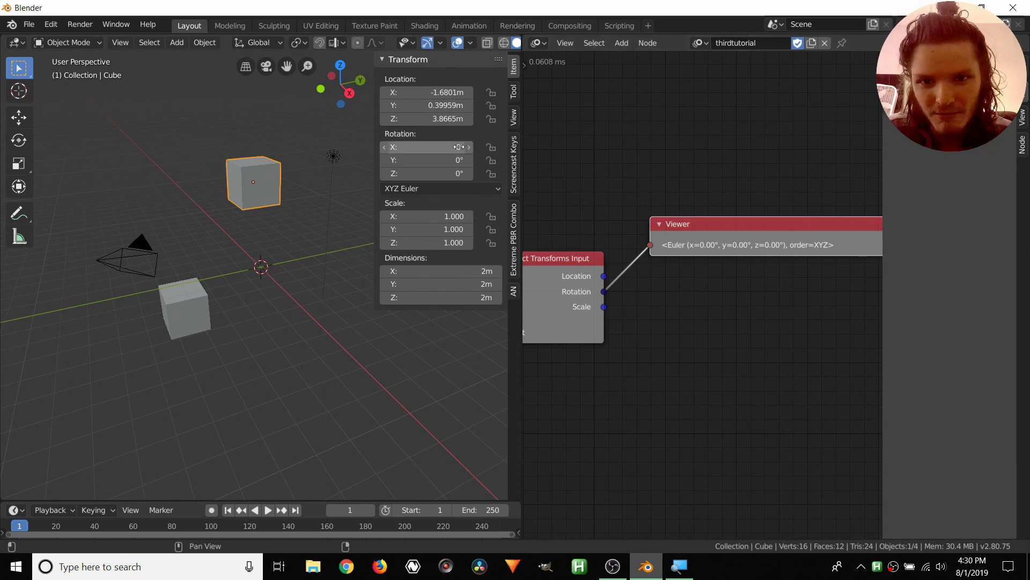
left_click_drag(429, 147, 446, 147)
key("Escape")
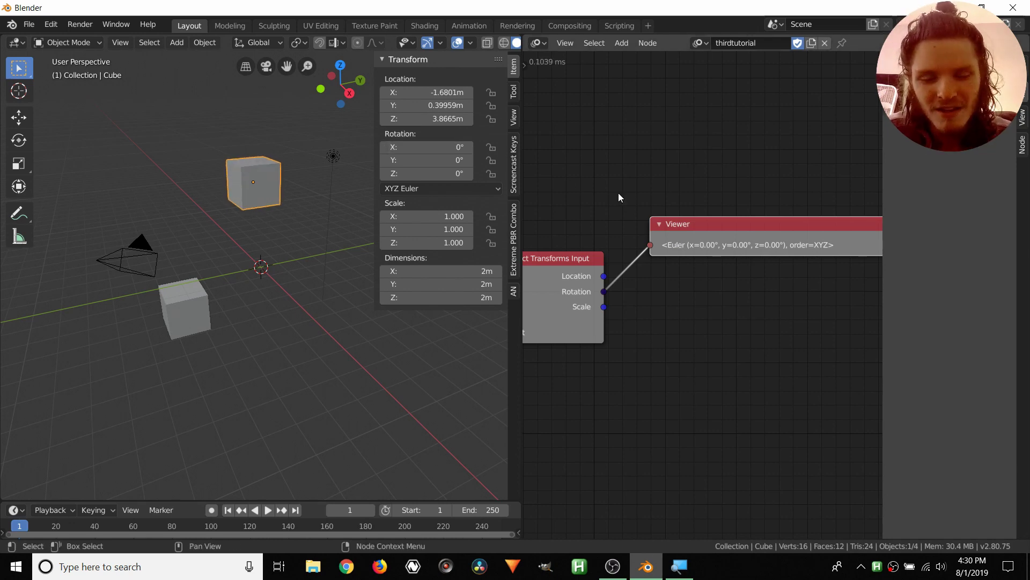
Step: Delete the stray Generic Input node and the Viewer node, then rearrange the remaining nodes
key("shift+a")
left_click(570, 257)
left_click(612, 178)
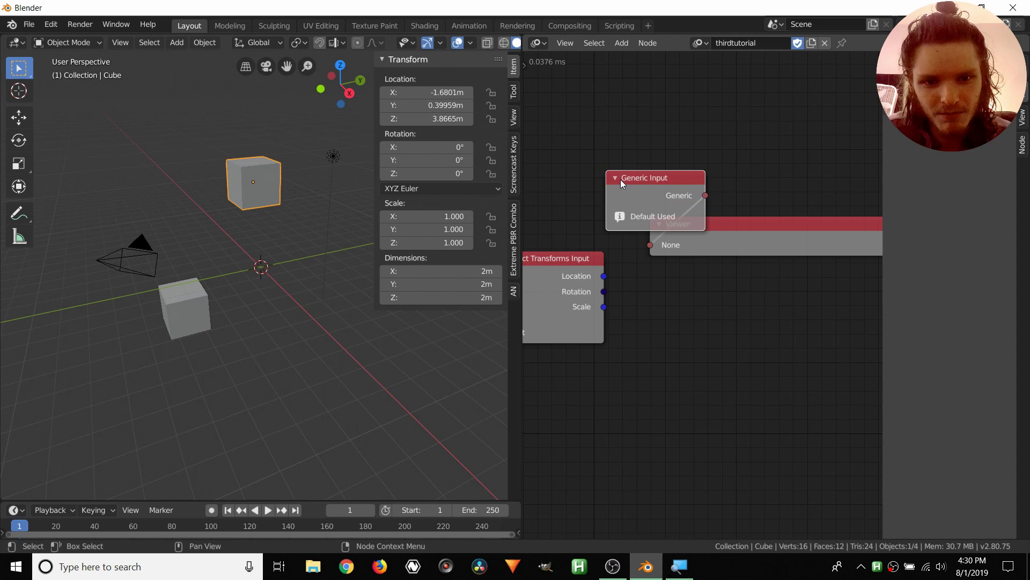
key("x")
left_click(694, 229)
key("x")
middle_click_drag(616, 262, 767, 253)
mouse_move(716, 250)
left_mouse_down()
mouse_move(707, 233)
mouse_move(728, 235)
left_mouse_up()
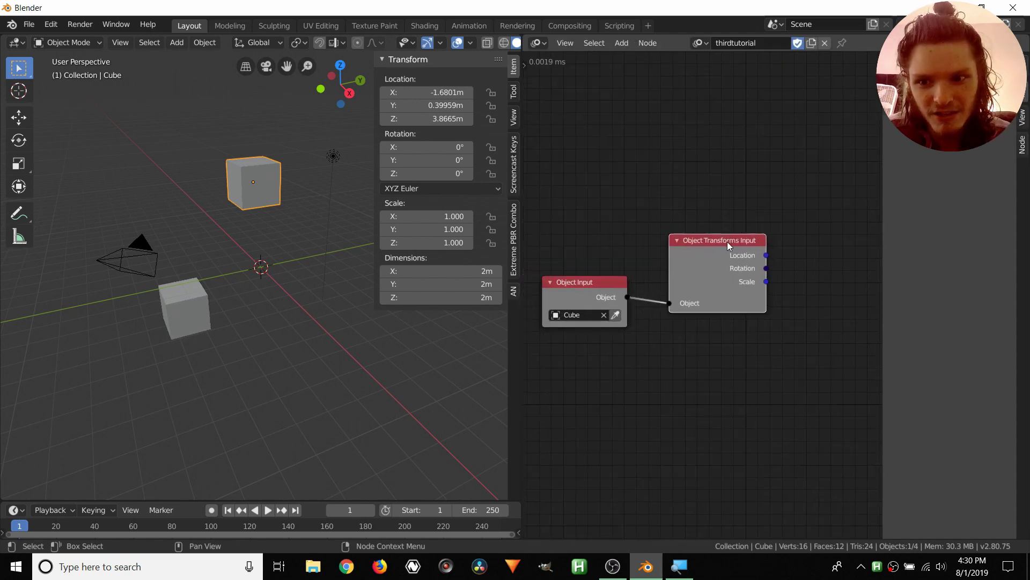
Step: Duplicate the Object Input node and set the copy's object to Cube.001
left_click(197, 298)
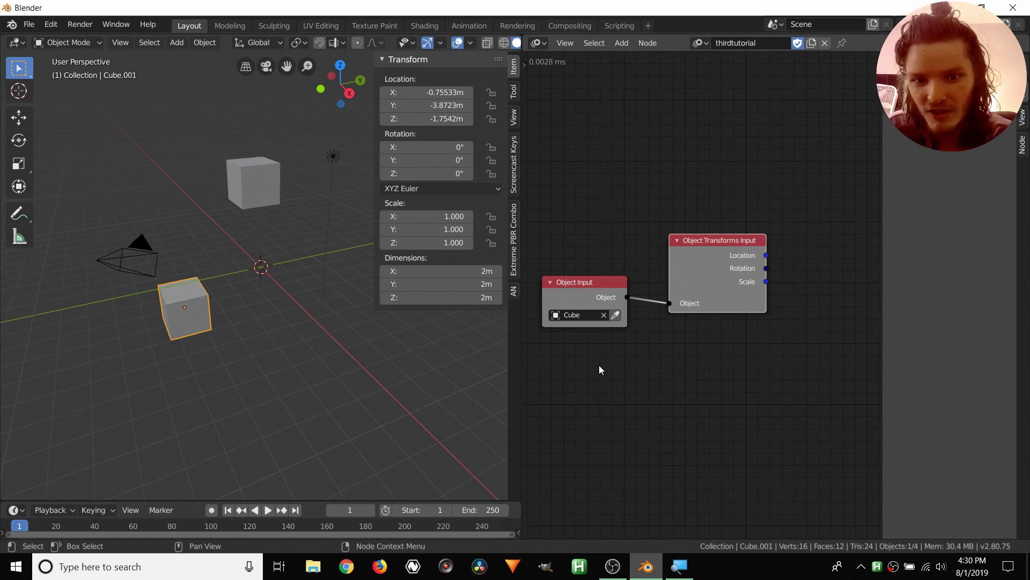
left_click(571, 280)
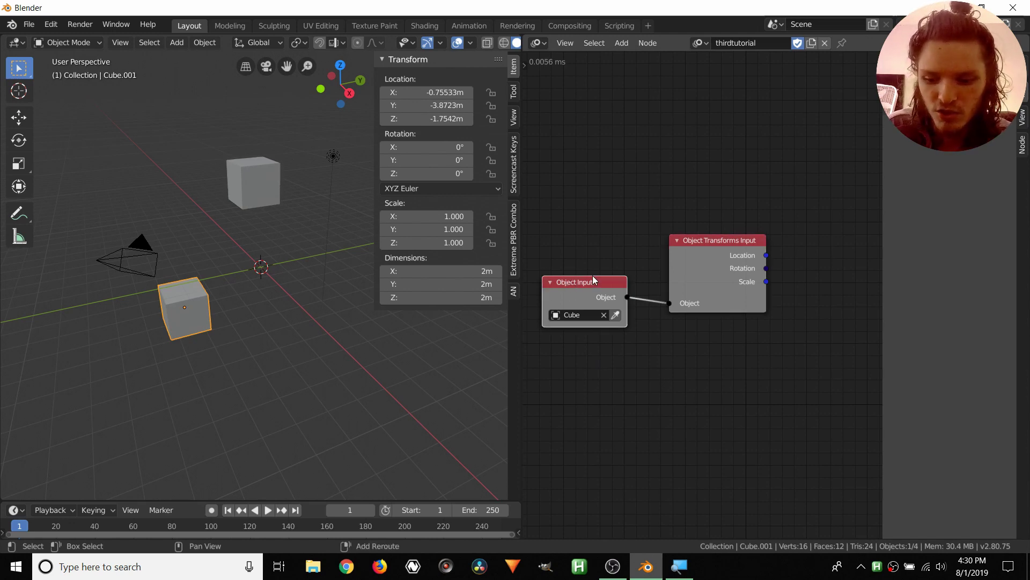
key("shift+d")
left_click(600, 352)
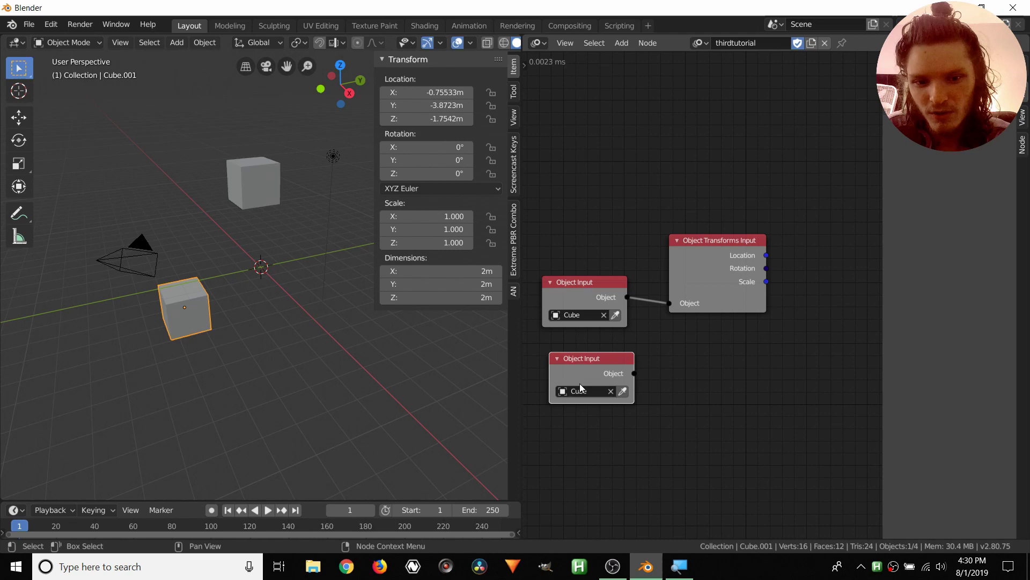
left_click(578, 390)
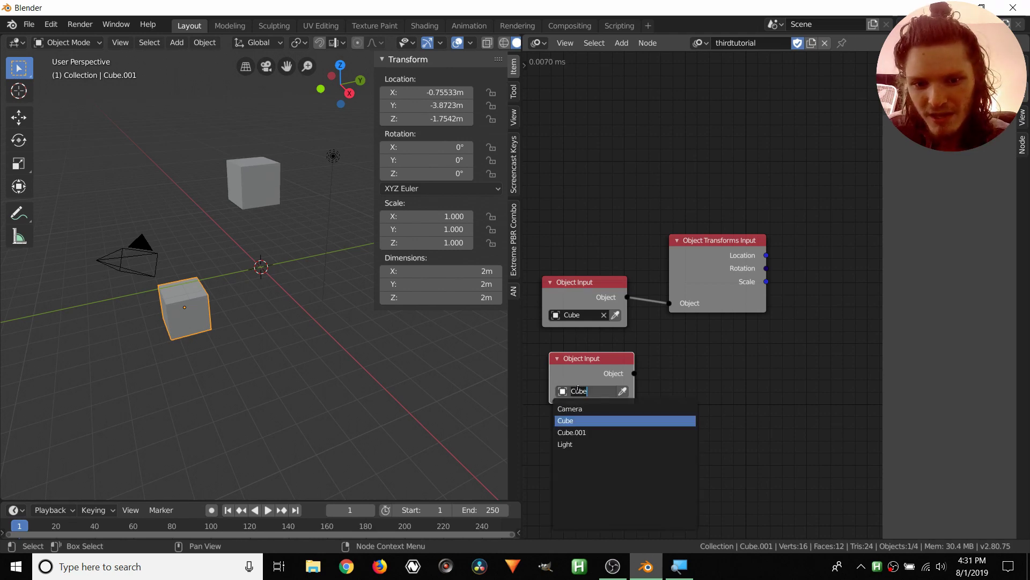
left_click(579, 432)
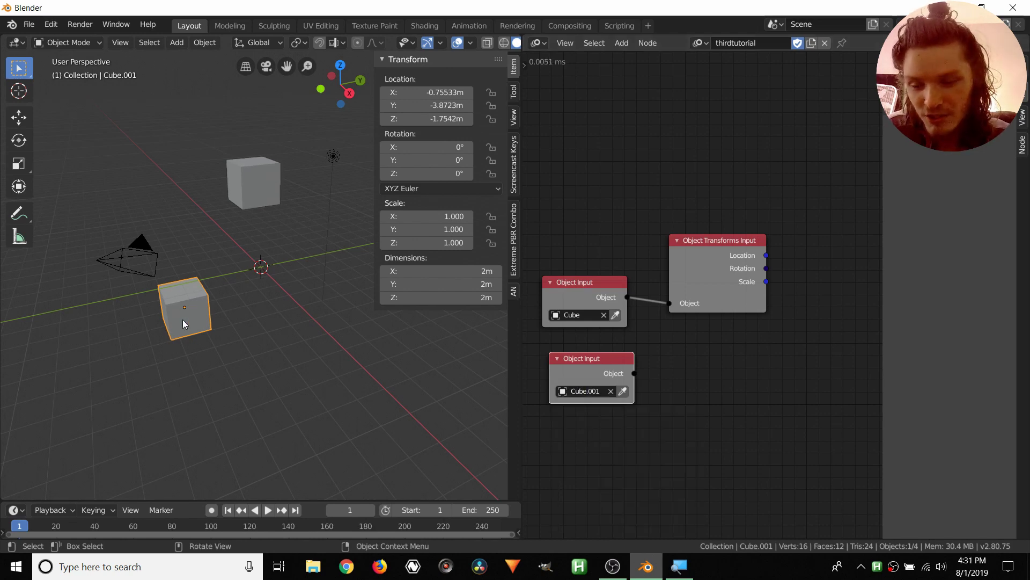
left_click_drag(553, 358, 544, 372)
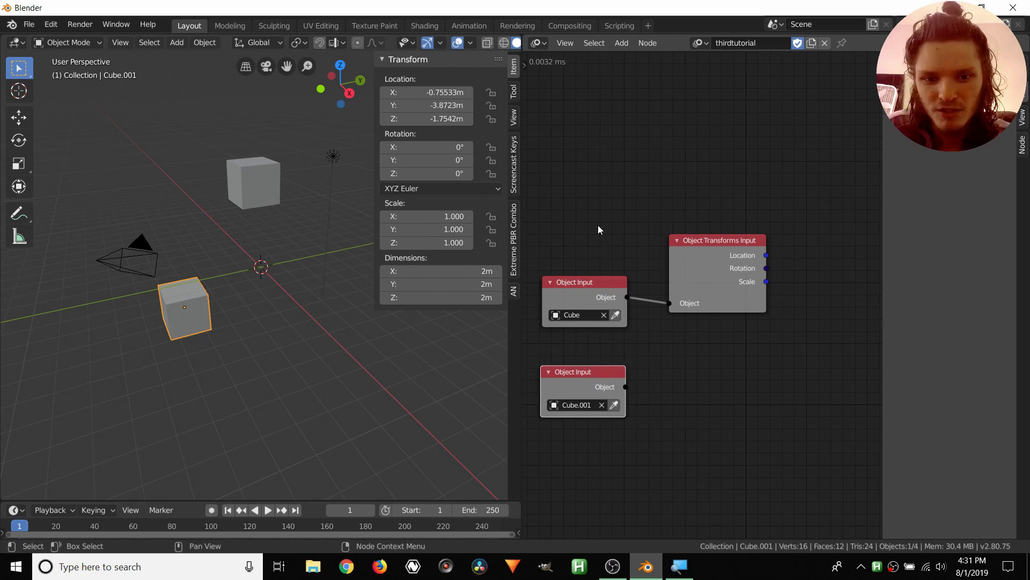
left_click(227, 172)
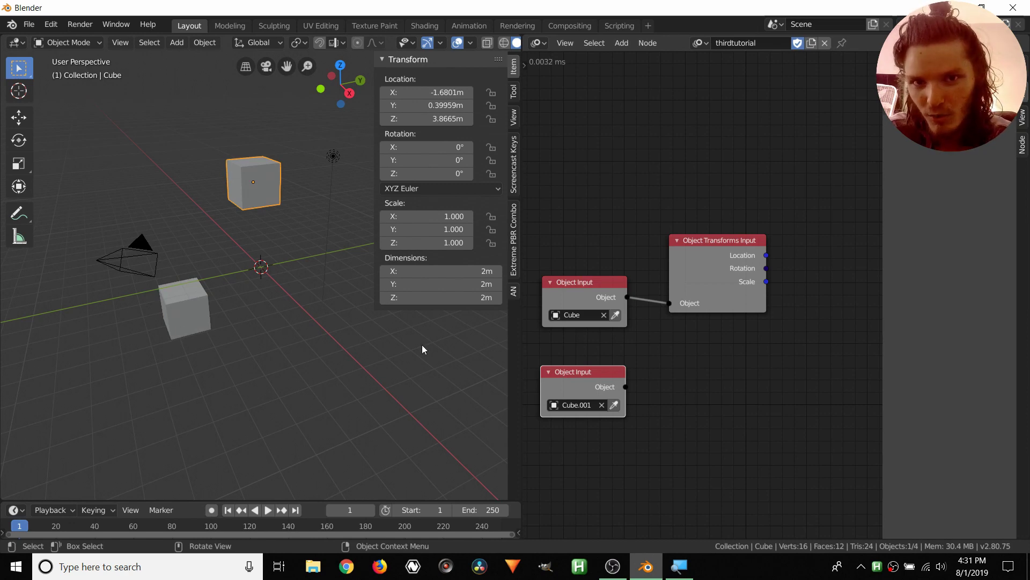
Step: Search 'object tr' to add an Object Transforms Output node and link Cube.001's Object into it
left_click(685, 405)
key("ctrl")
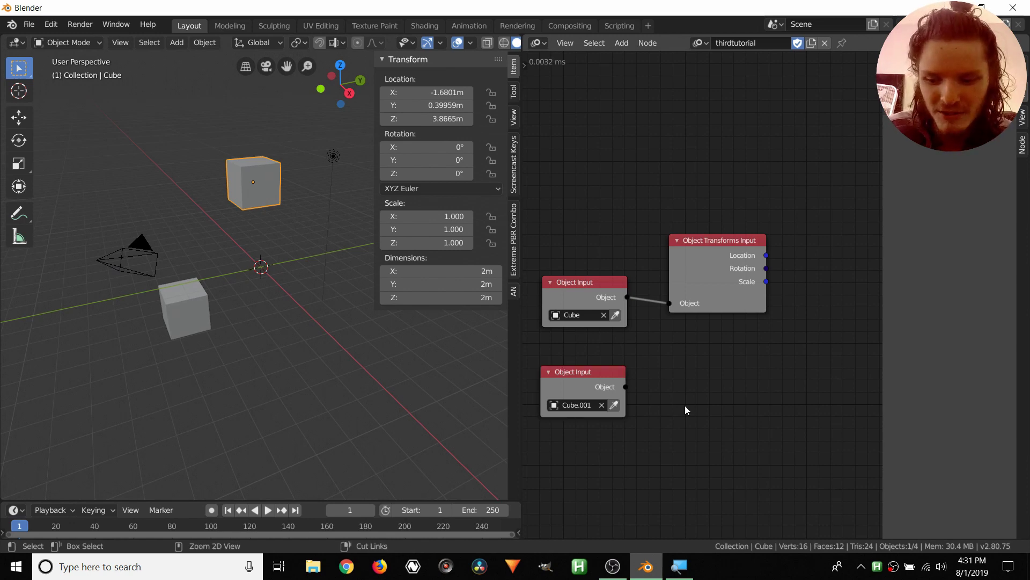
key("ctrl+a")
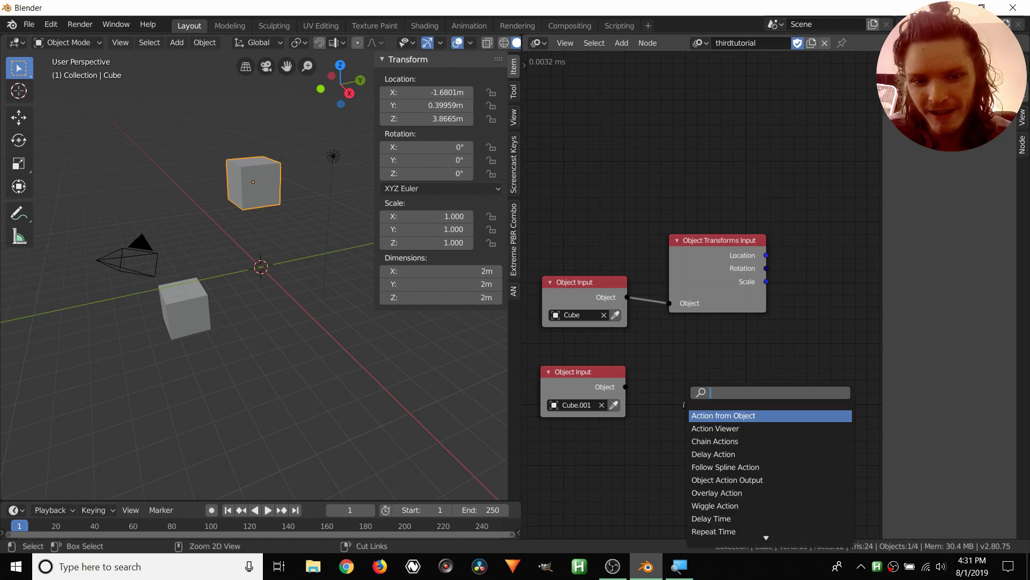
type("transform out")
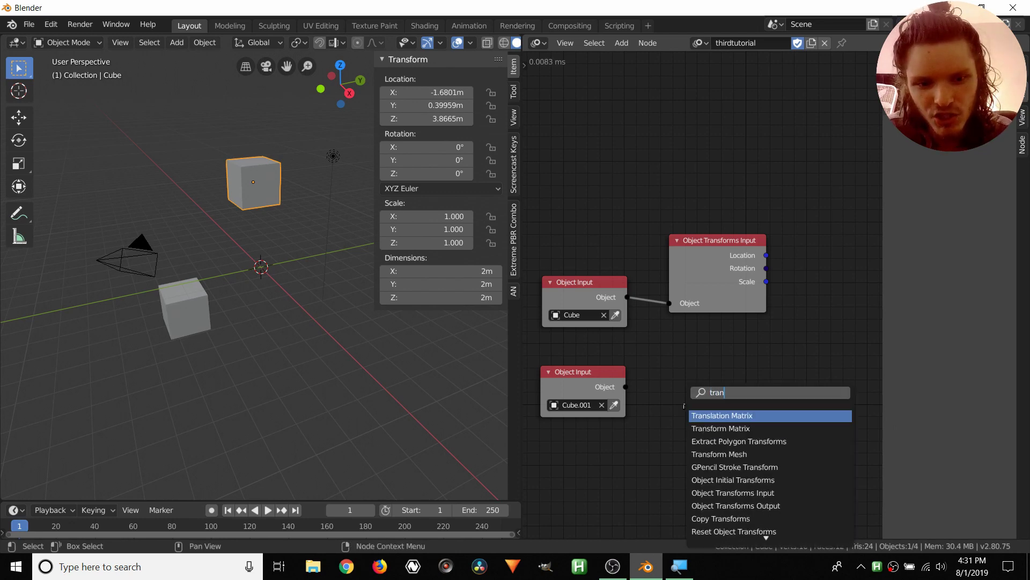
key("BackSpace")
key("BackSpace")
key("BackSpace")
key("BackSpace")
key("BackSpace")
key("BackSpace")
key("BackSpace")
key("BackSpace")
key("BackSpace")
key("BackSpace")
key("BackSpace")
key("BackSpace")
key("BackSpace")
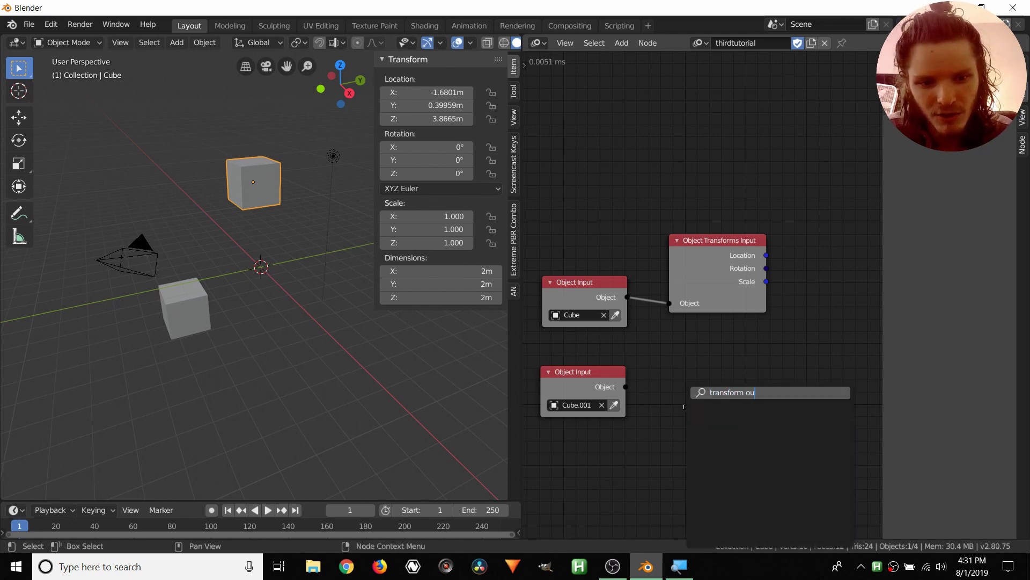
type("object tr")
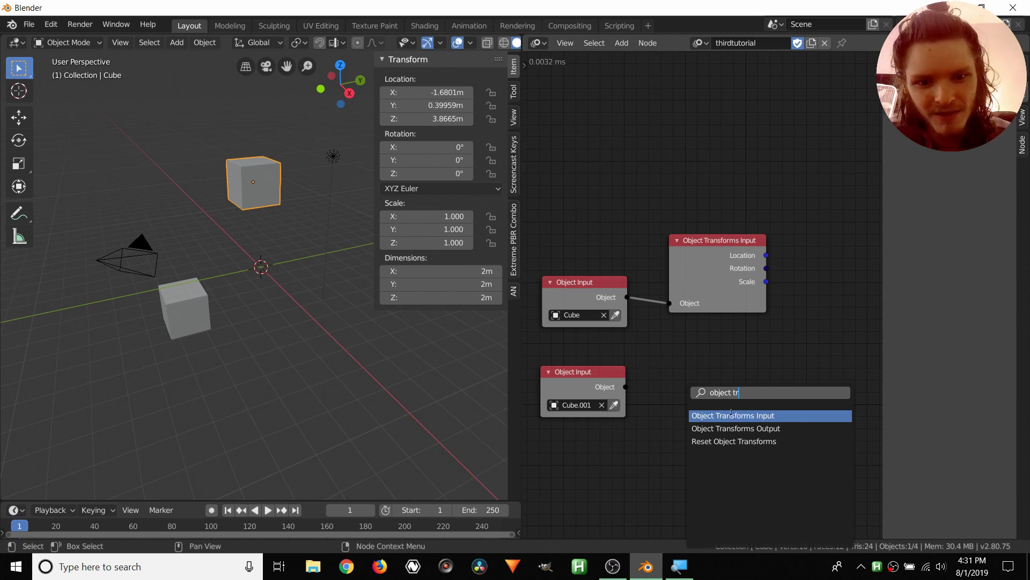
left_click(740, 430)
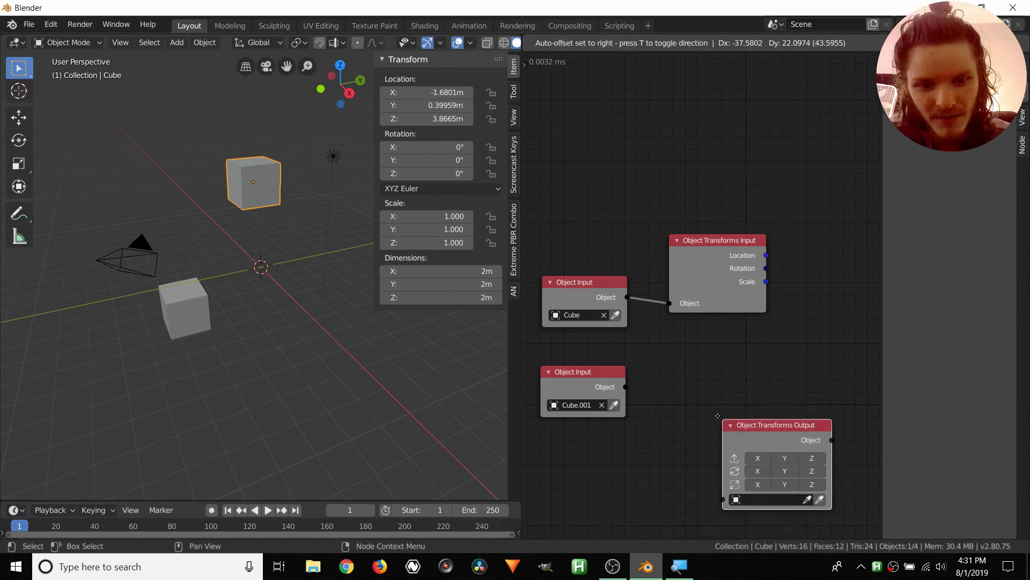
left_click(692, 355)
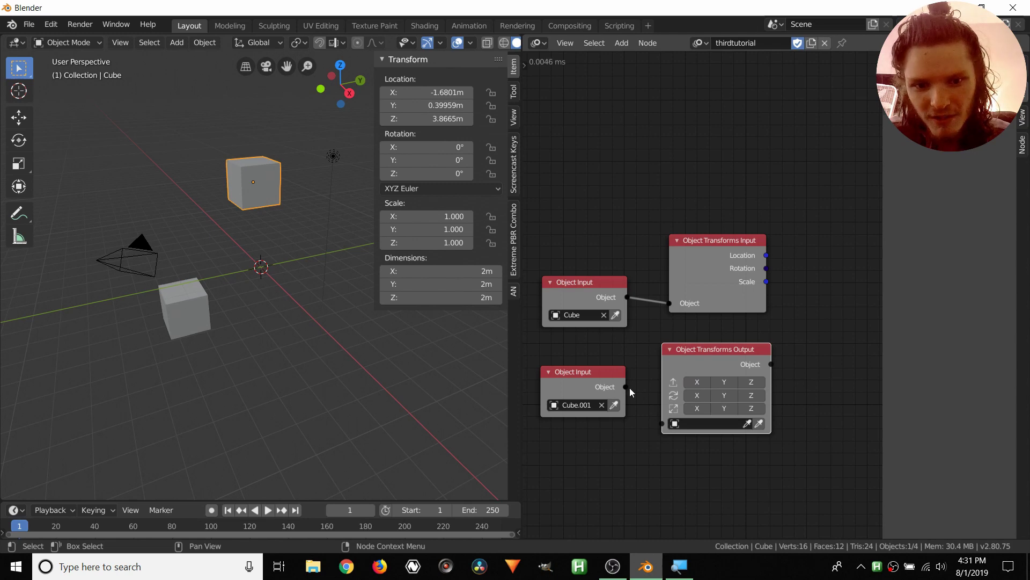
left_click_drag(625, 387, 664, 423)
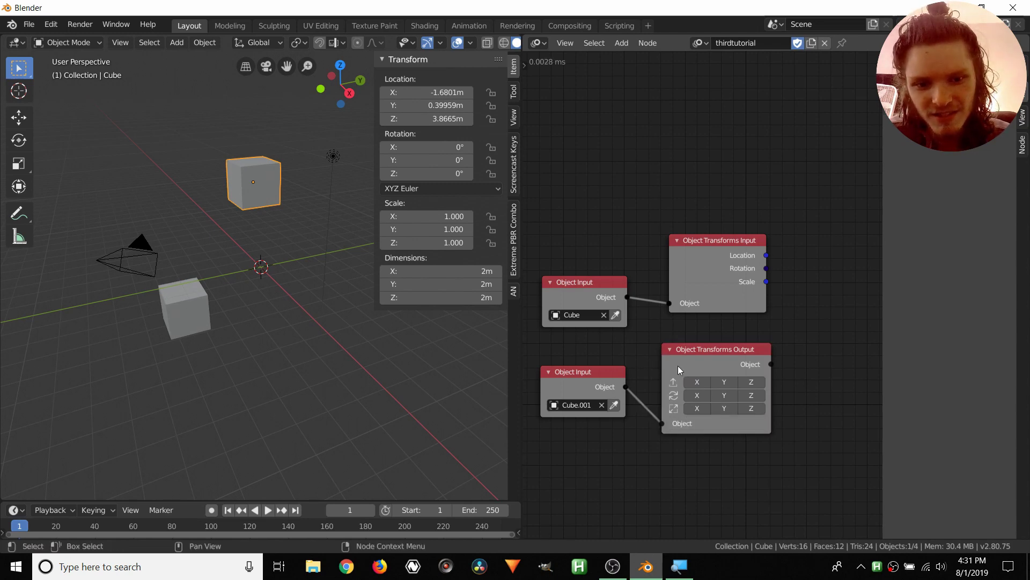
left_click_drag(678, 365, 685, 375)
left_click_drag(586, 374, 585, 393)
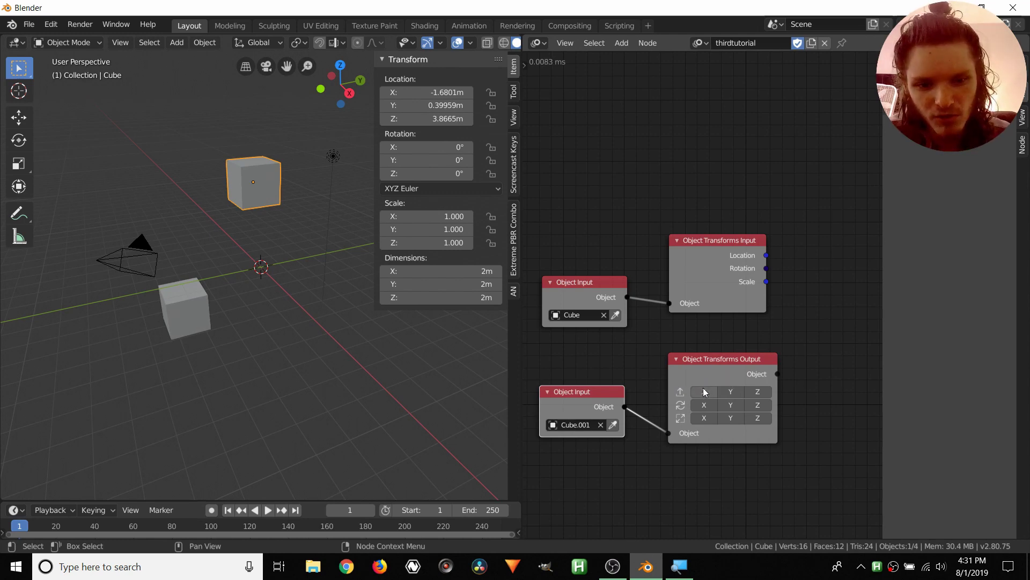
Step: Enable location X, Y and Z on the Transforms Output node and set X to -2.04
left_click_drag(705, 391, 758, 391)
left_click_drag(740, 354, 800, 355)
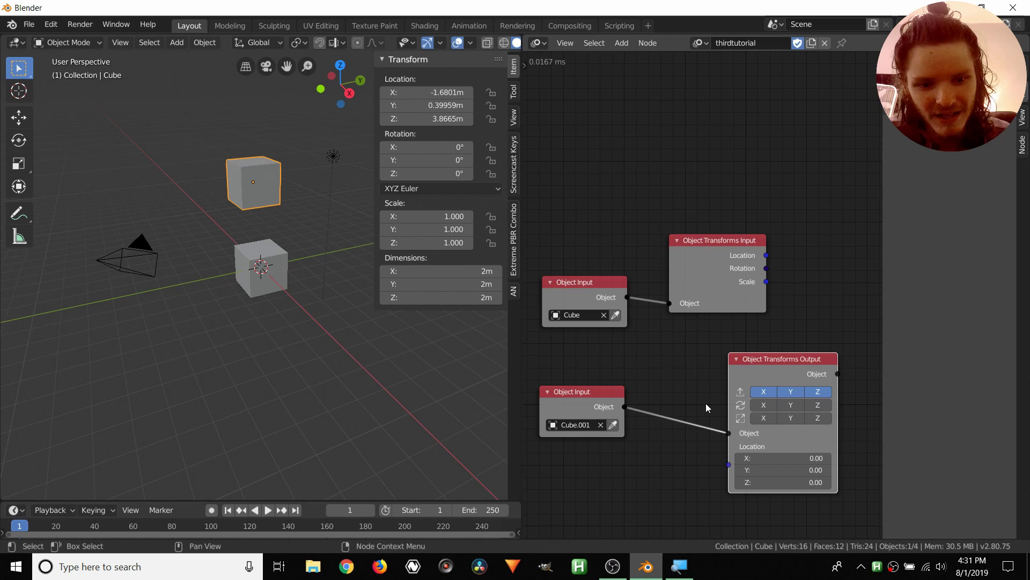
left_click_drag(801, 458, 808, 482)
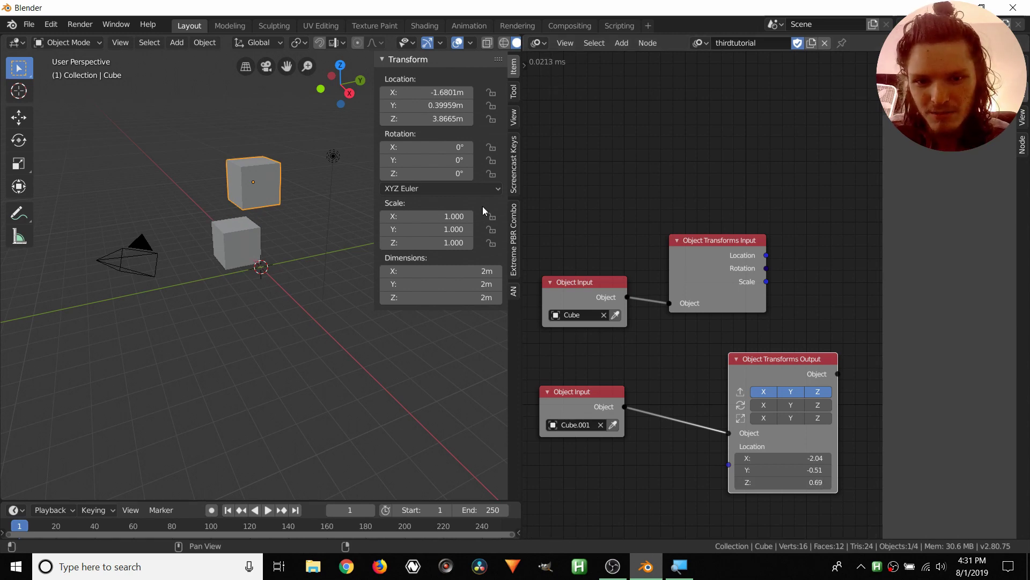
Step: Check Auto Execution in the Animation Nodes settings panel and Cube.001's X location
key("t")
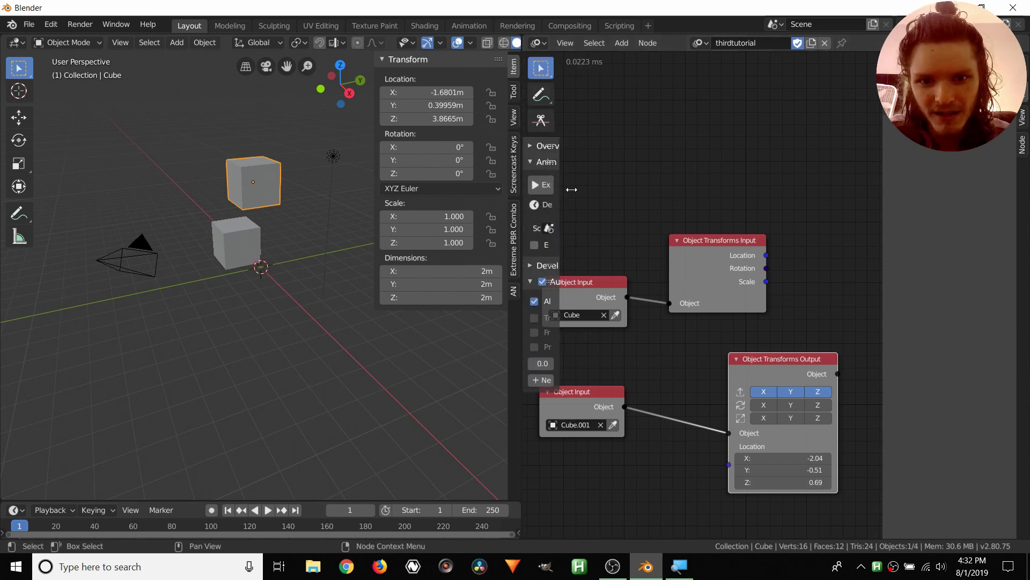
left_click_drag(560, 192, 642, 199)
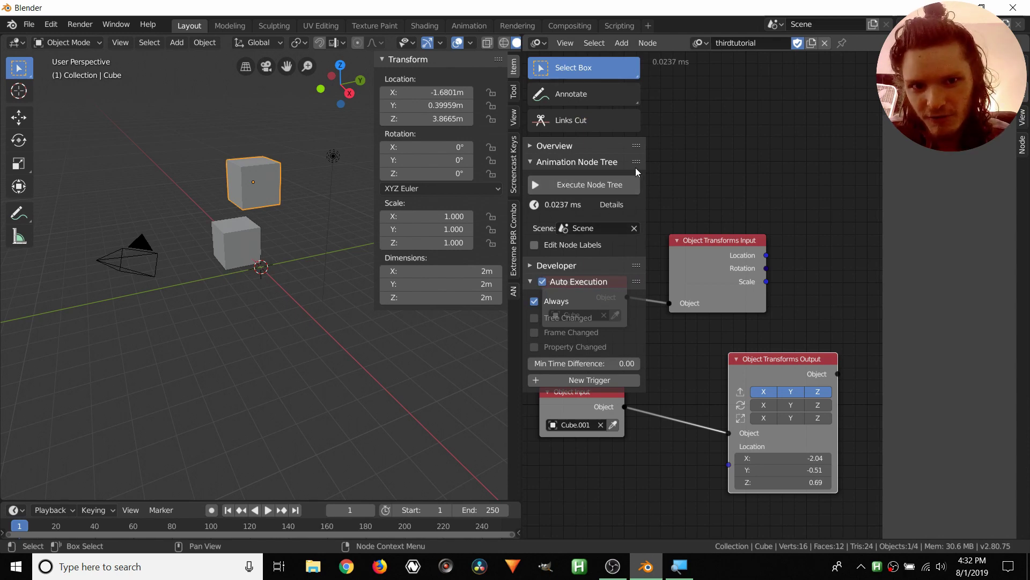
left_click_drag(641, 168, 586, 177)
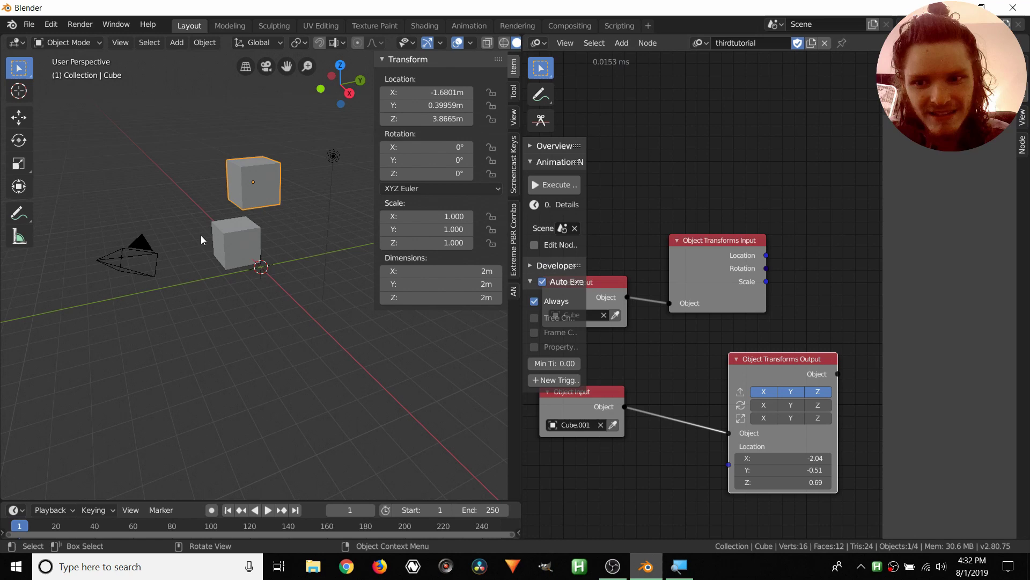
middle_click_drag(274, 204, 290, 214)
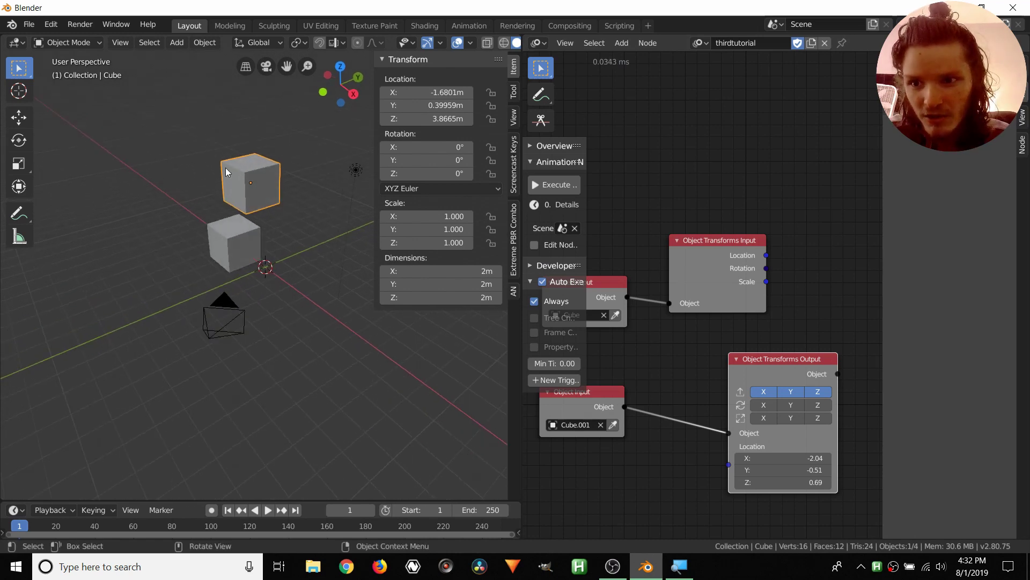
left_click(224, 230)
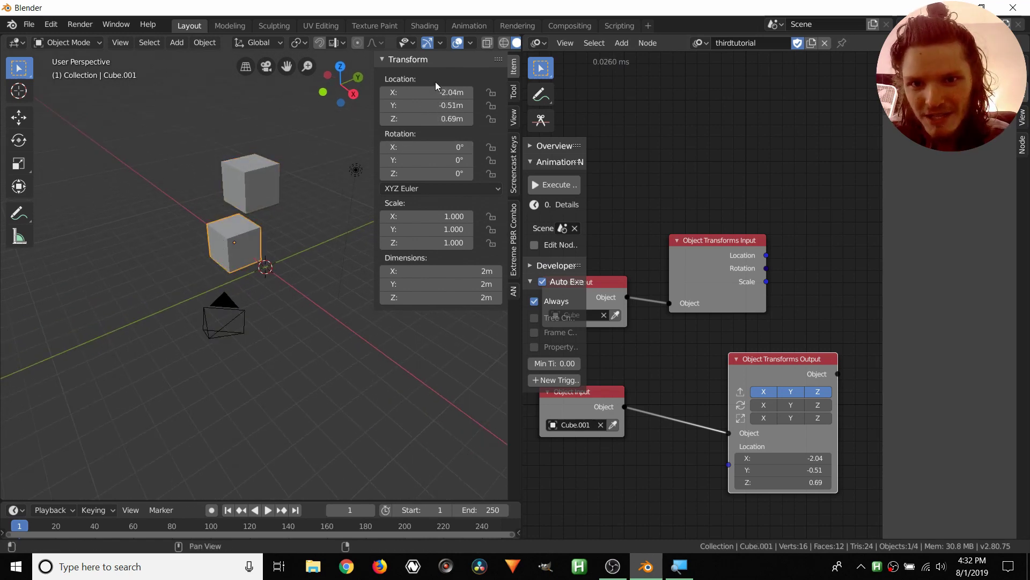
left_click_drag(436, 92, 483, 92)
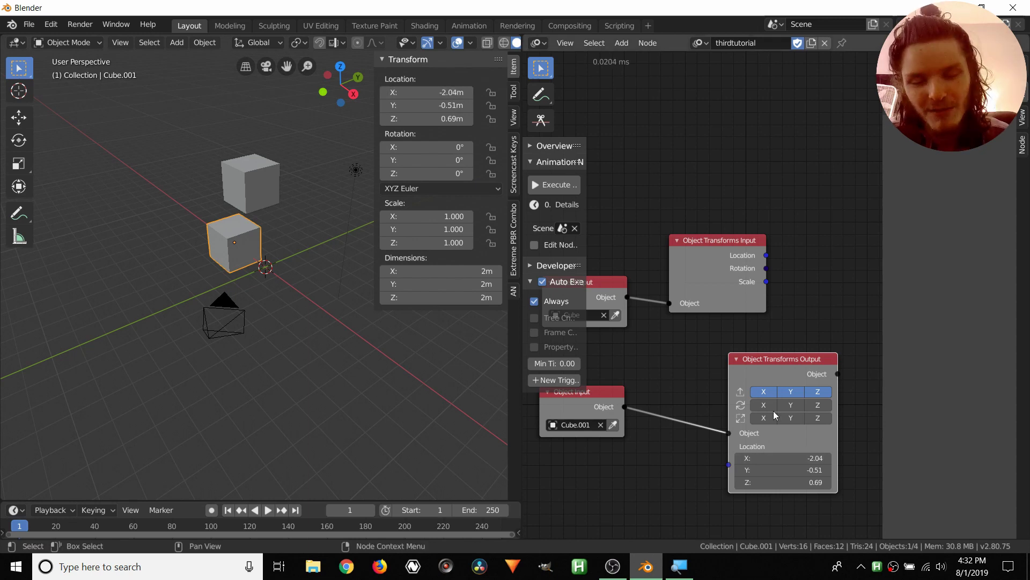
middle_click_drag(804, 294, 764, 279)
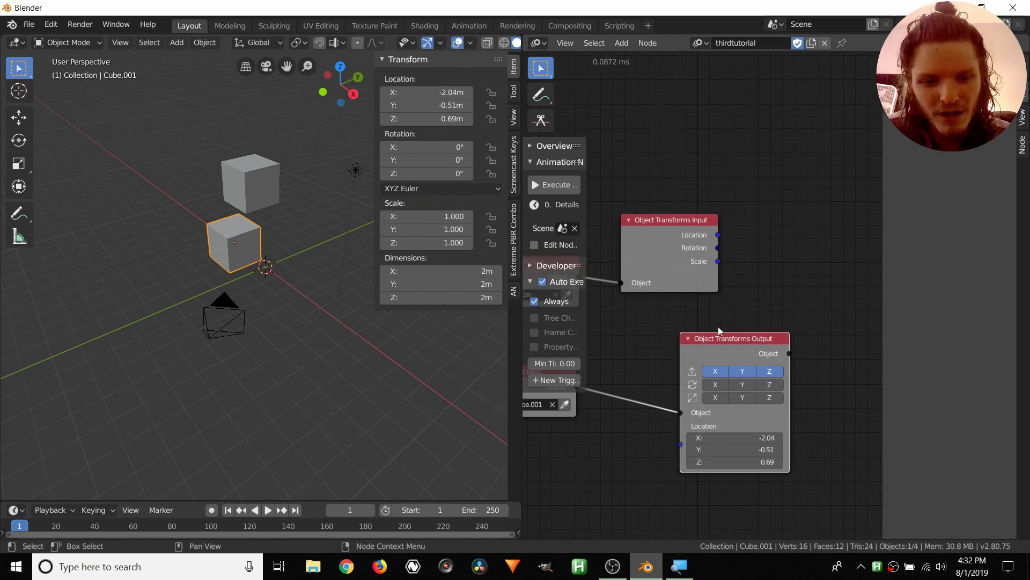
Step: Add a Viewer node previewing Cube's Location output, placed above the input nodes
left_click_drag(719, 338, 793, 303)
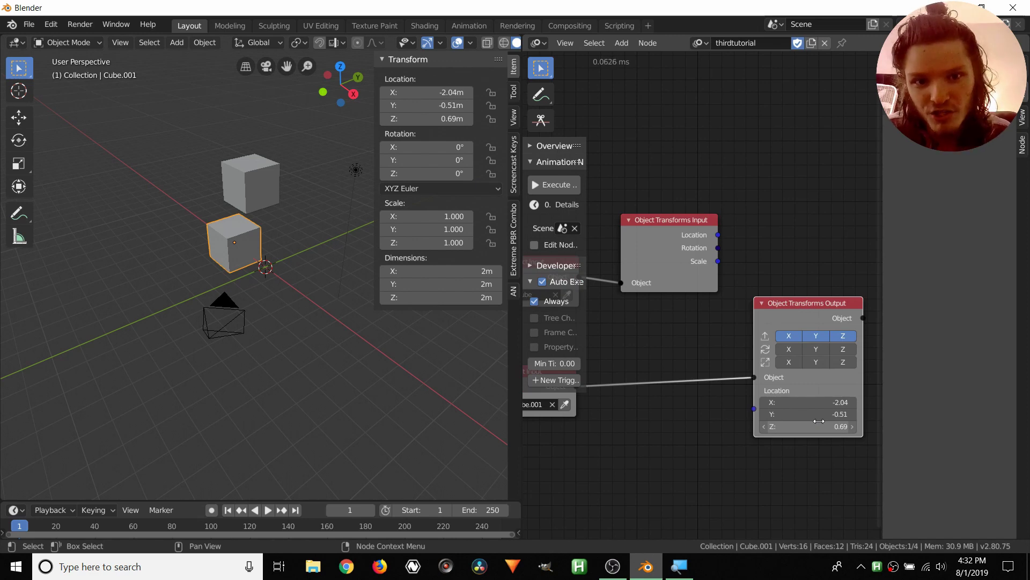
left_click_drag(658, 226, 643, 227)
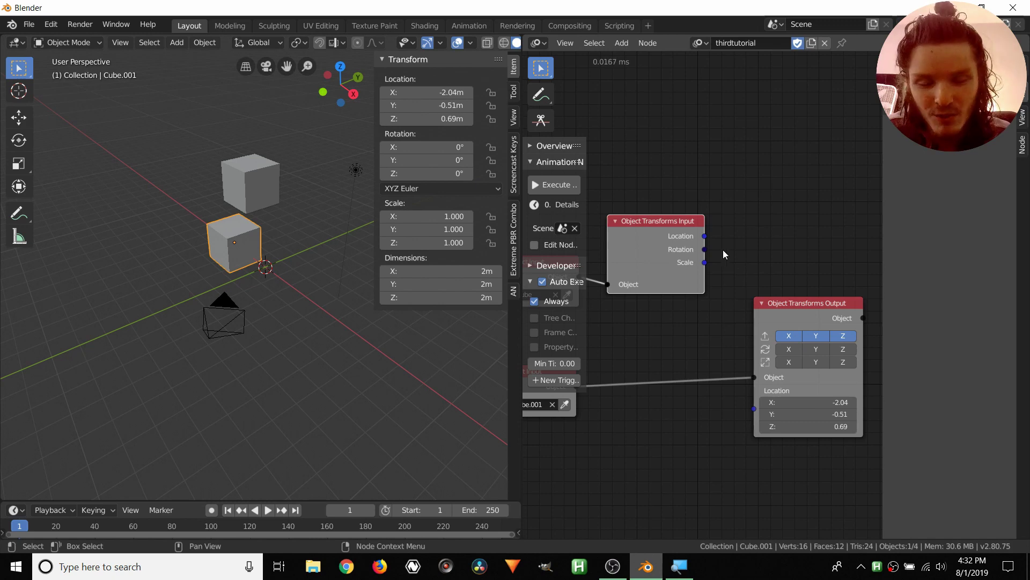
left_click(706, 241)
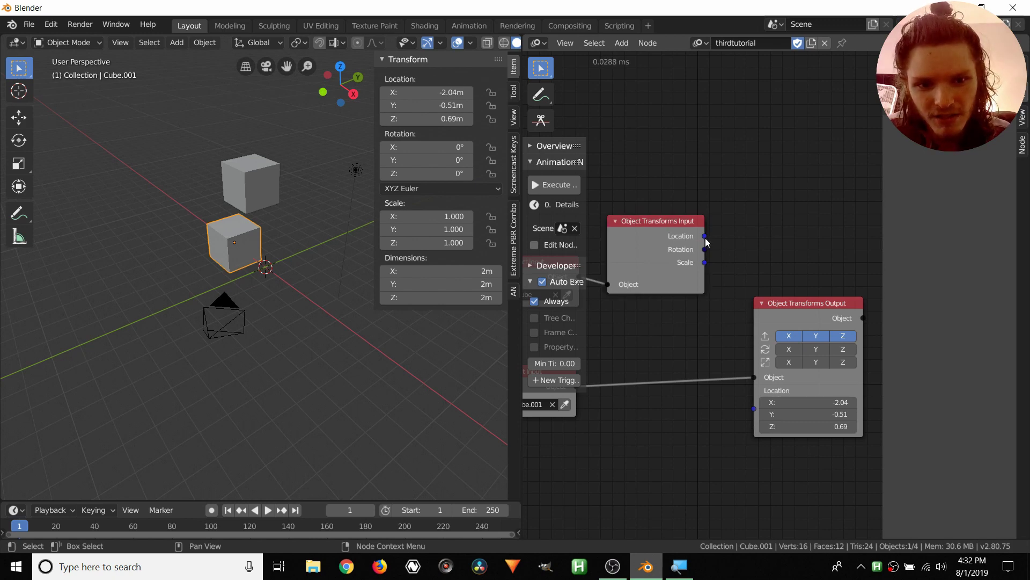
left_click_drag(707, 242, 729, 222)
key("w")
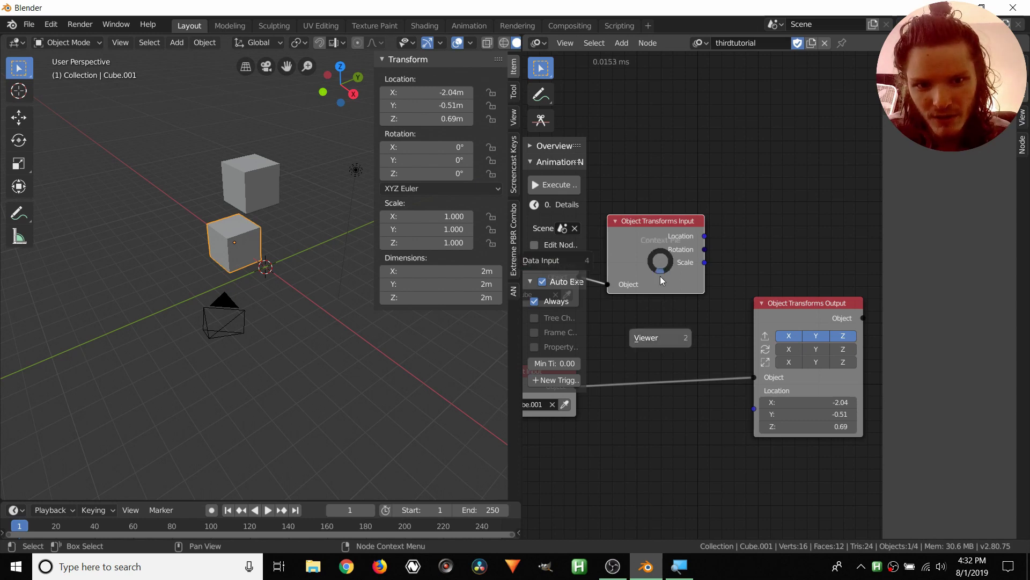
left_click(660, 325)
left_click(652, 321)
left_click(719, 153)
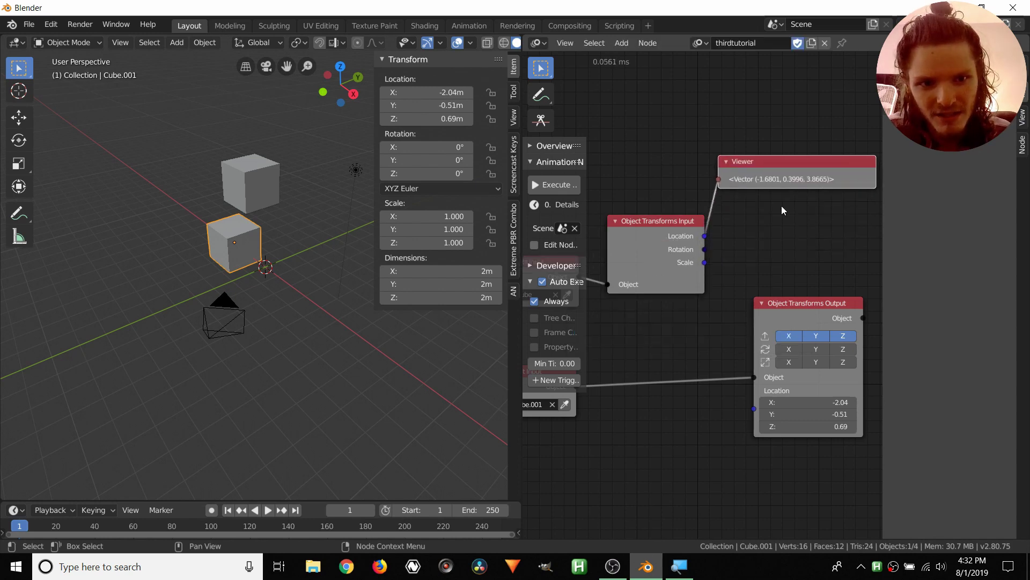
Step: Link Cube's Location into the Object Transforms Output's location for Cube.001 and tidy the nodes
left_click_drag(705, 238, 753, 406)
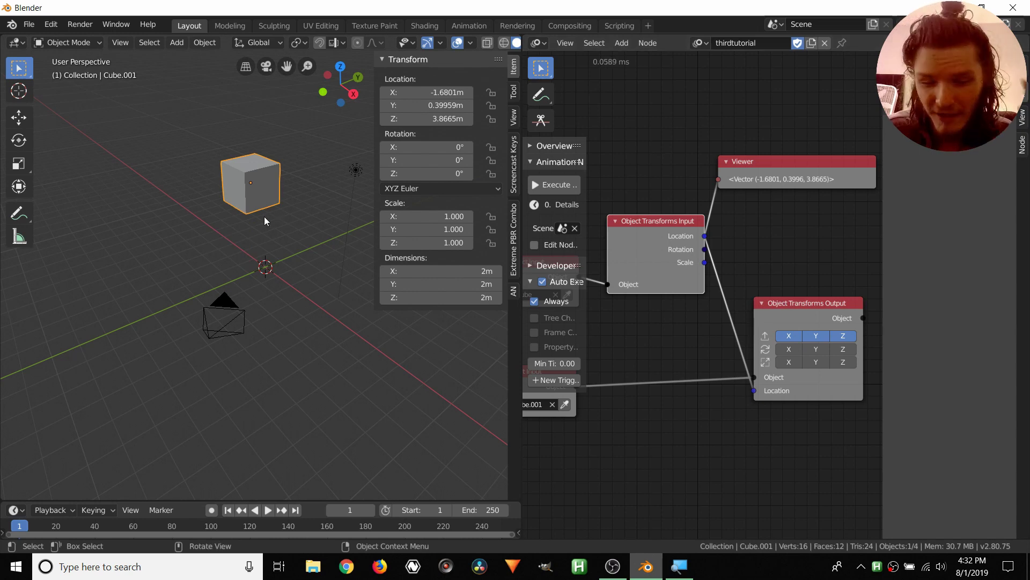
scroll(674, 182, "down", 1)
key("n")
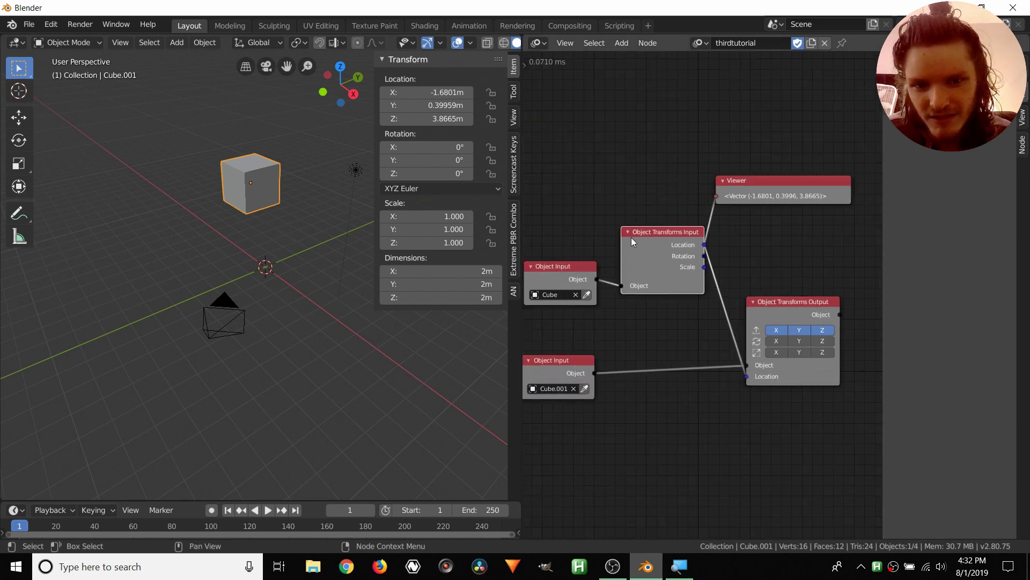
left_click_drag(569, 252, 572, 245)
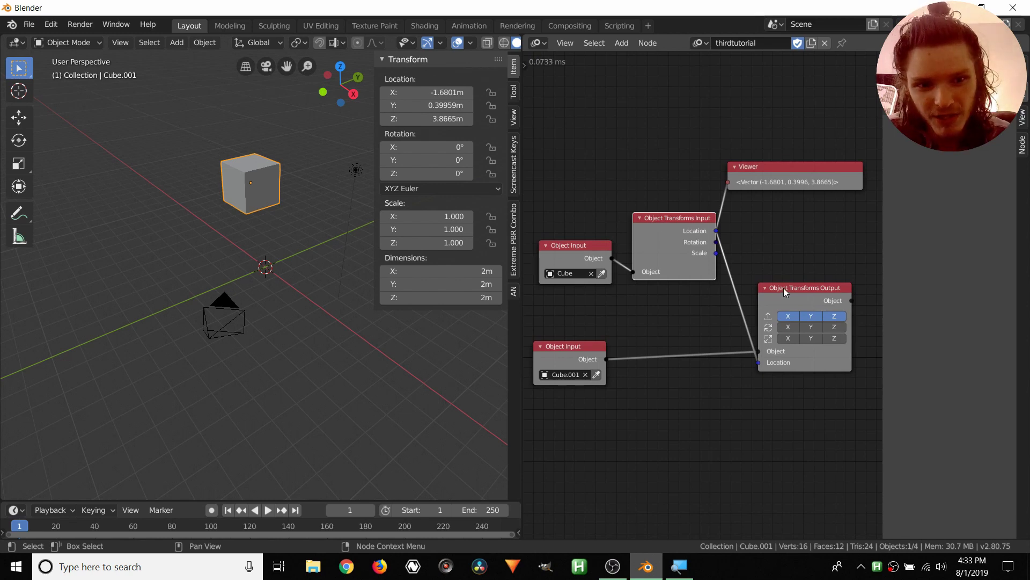
left_click_drag(784, 287, 793, 287)
left_click(578, 347)
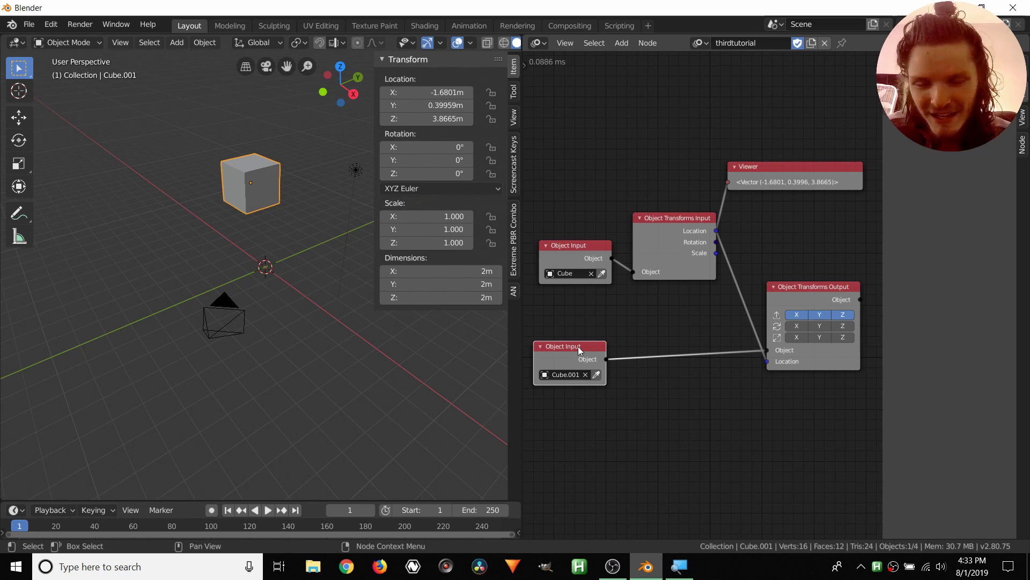
Step: Select Cube and move it higher and to the right in the scene
left_click(249, 188)
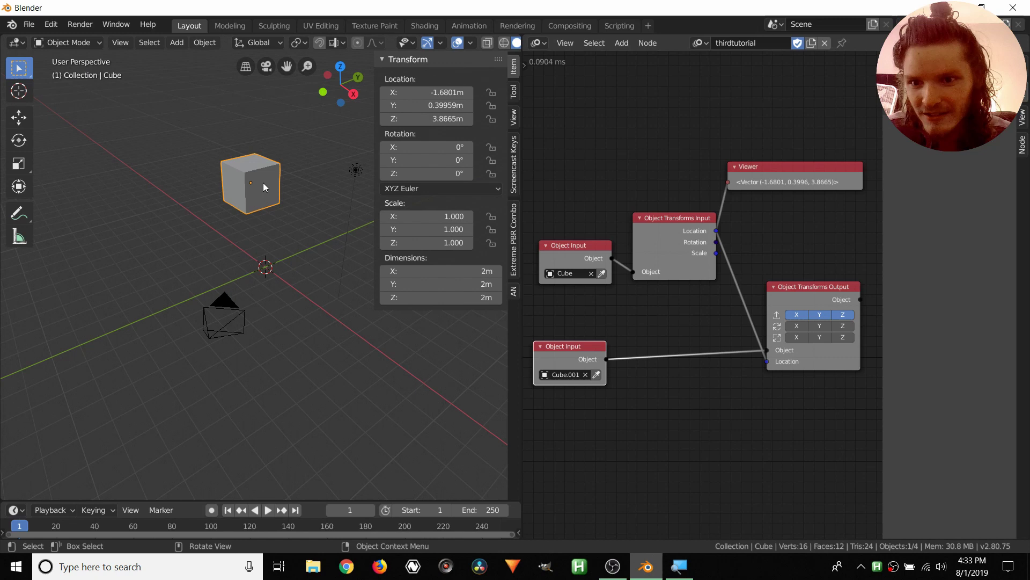
key("g")
left_click(217, 197)
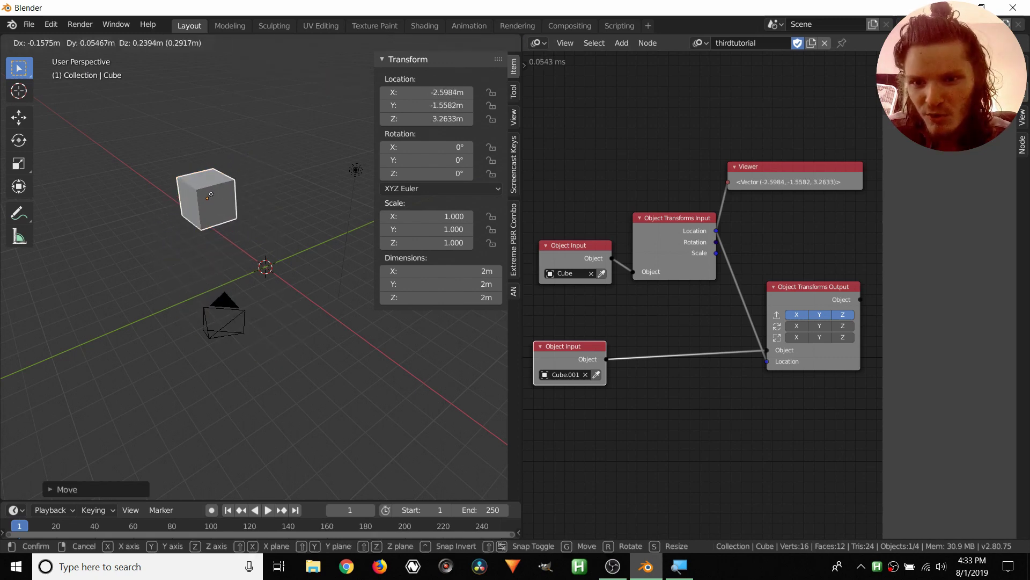
key("g")
left_click(274, 187)
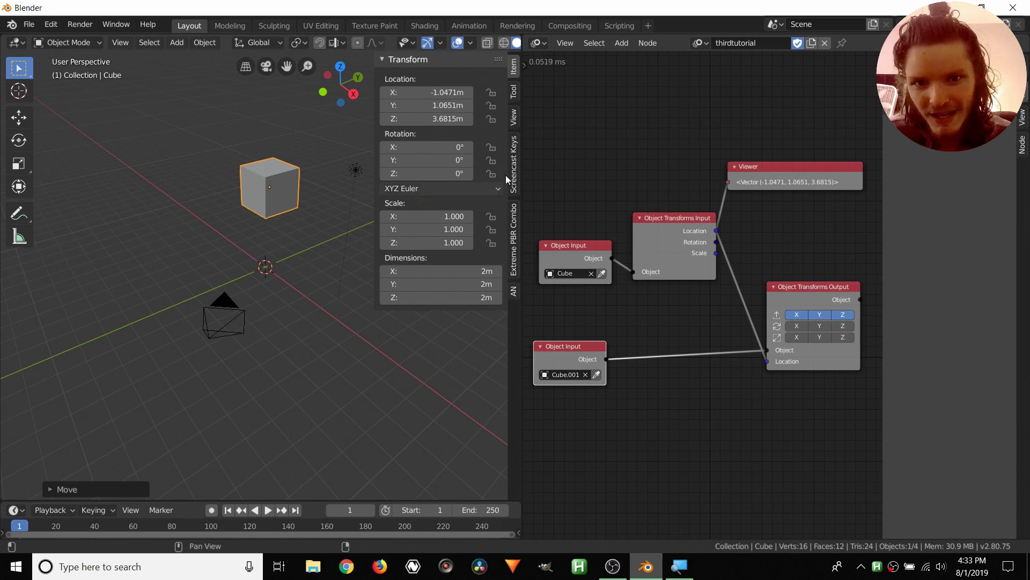
Step: Move Cube further left and turn on Auto Execute for the node tree
key("t")
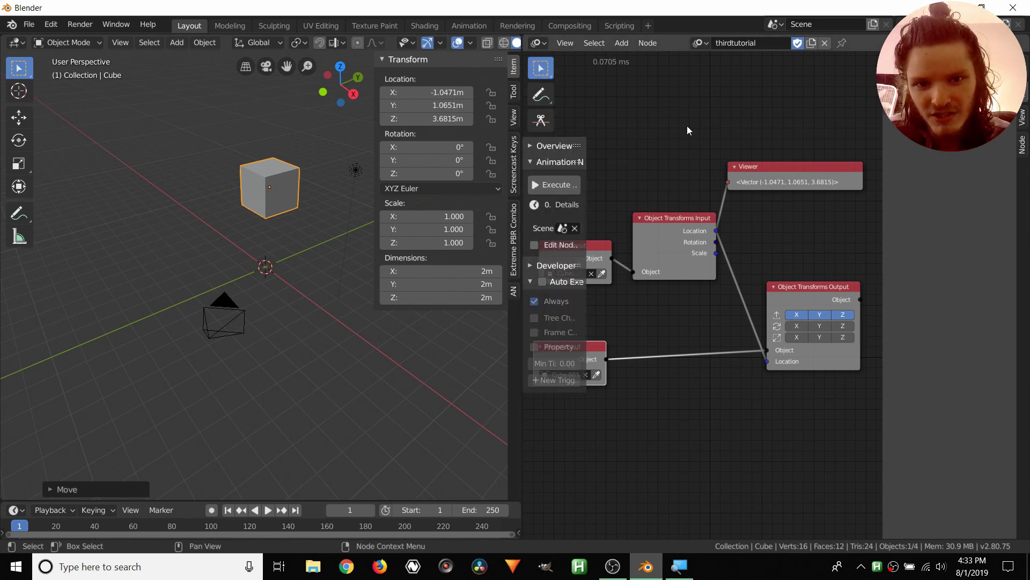
key("g")
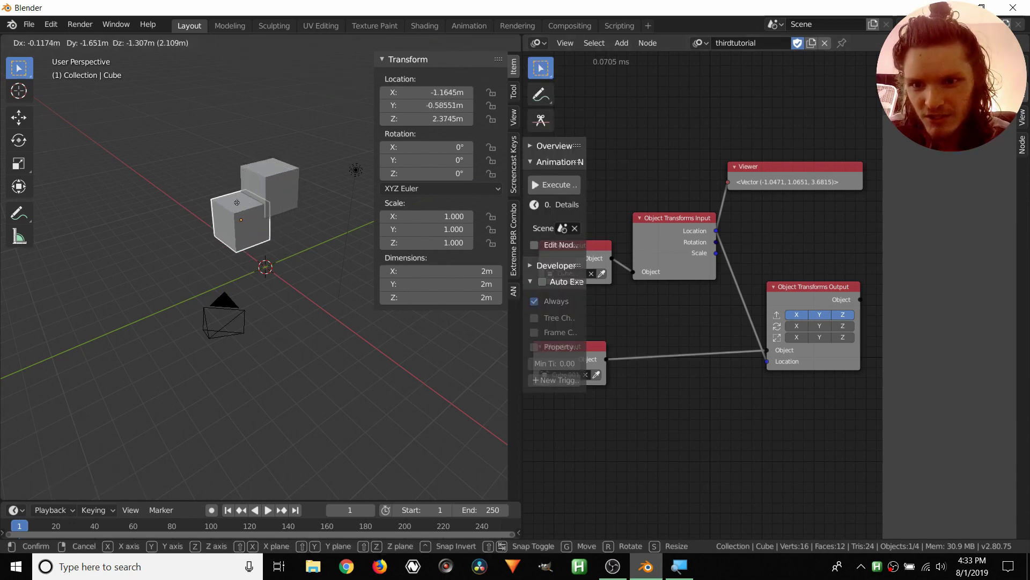
left_click(157, 162)
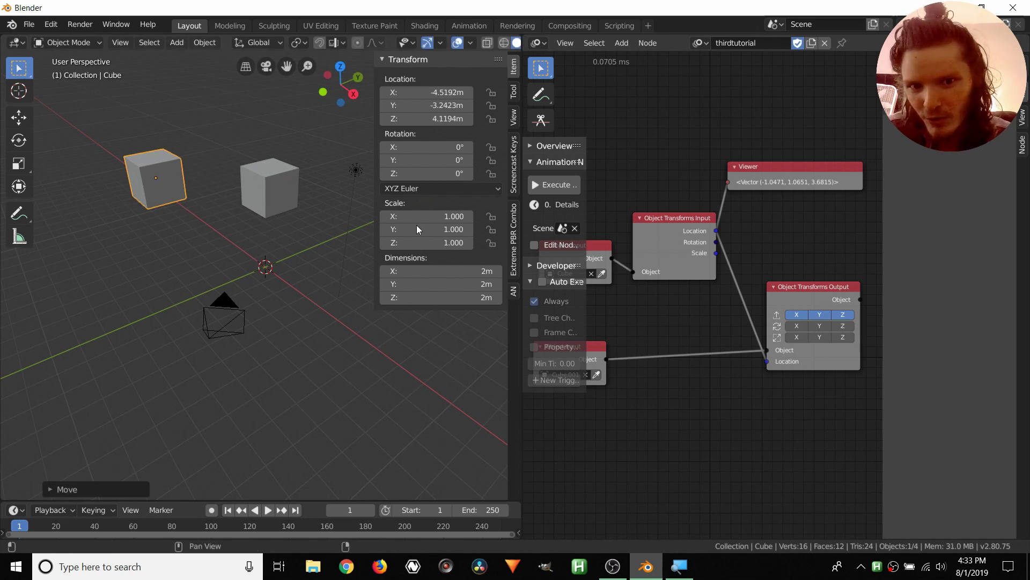
left_click(543, 282)
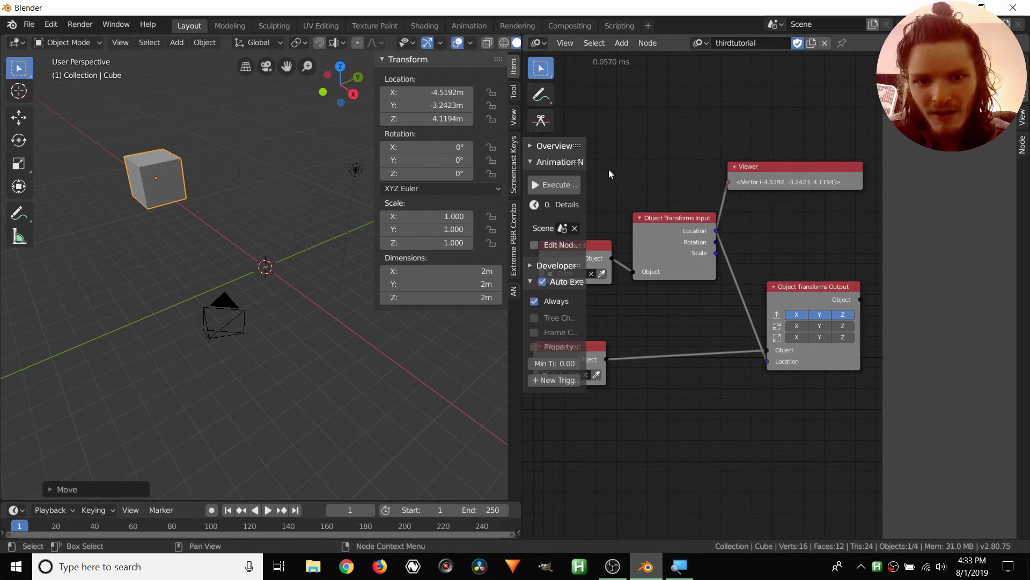
key("t")
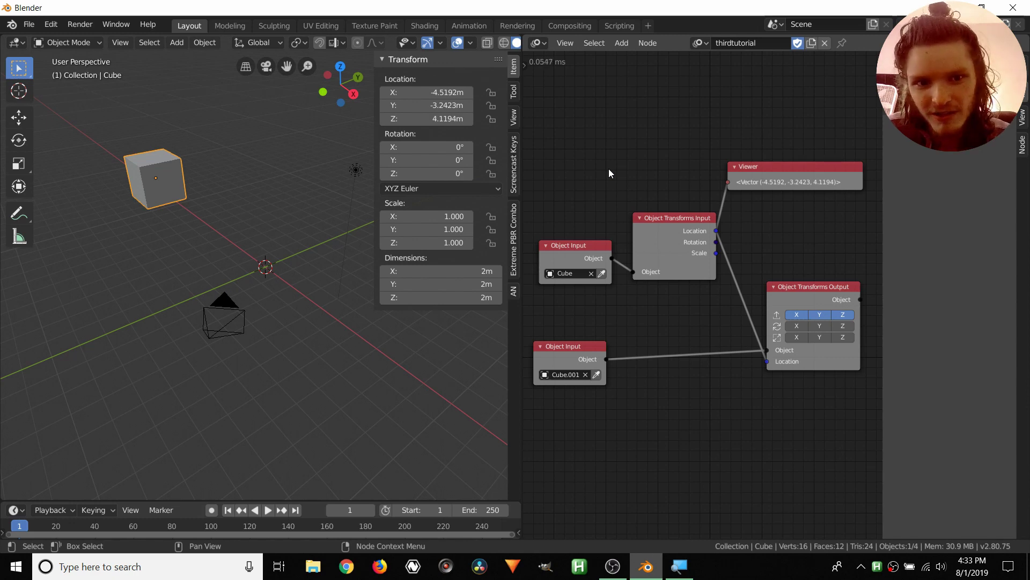
Step: Box-select the Cube input and transforms input nodes and shift them left
left_click_drag(664, 295, 585, 217)
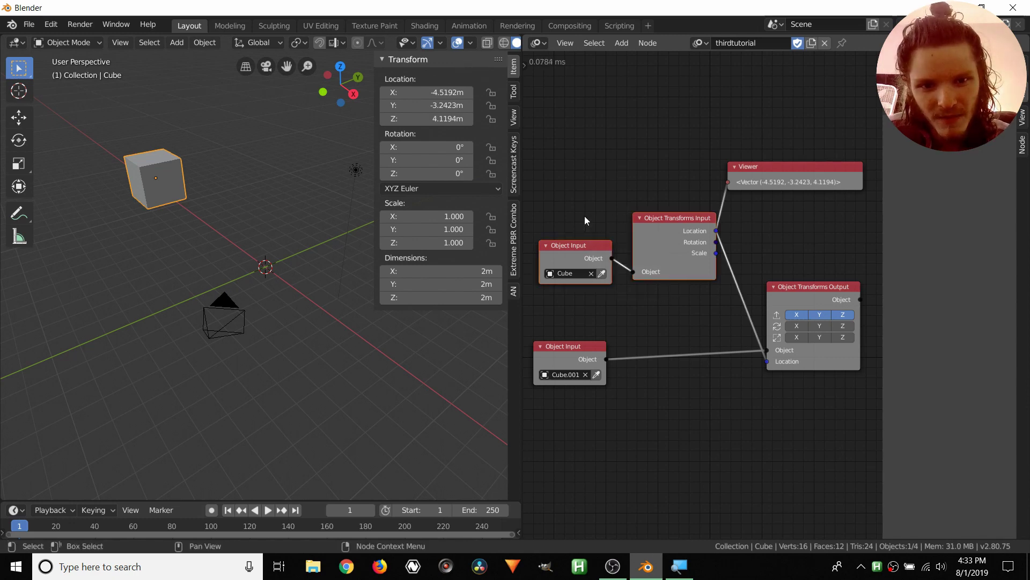
left_click_drag(665, 237, 640, 238)
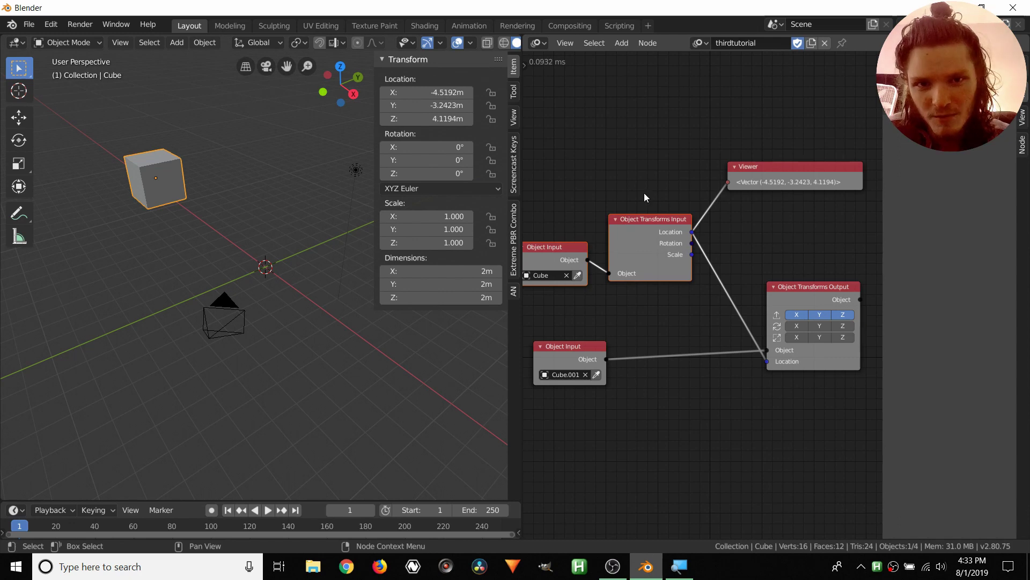
left_click(644, 192)
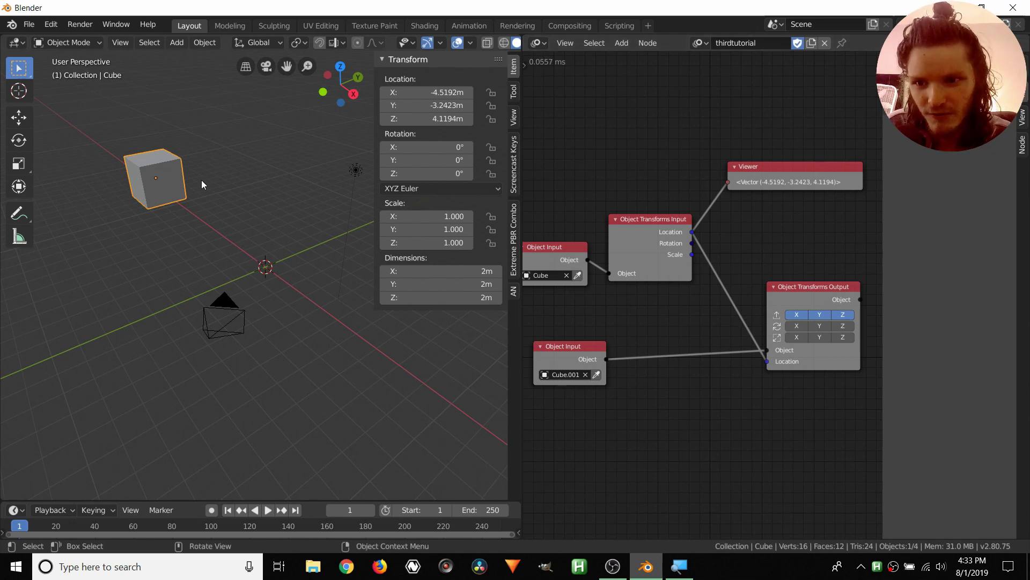
Step: Switch the 3D view to Top Orthographic and pan the scene down-left
middle_click_drag(202, 184, 274, 126)
left_click(338, 73)
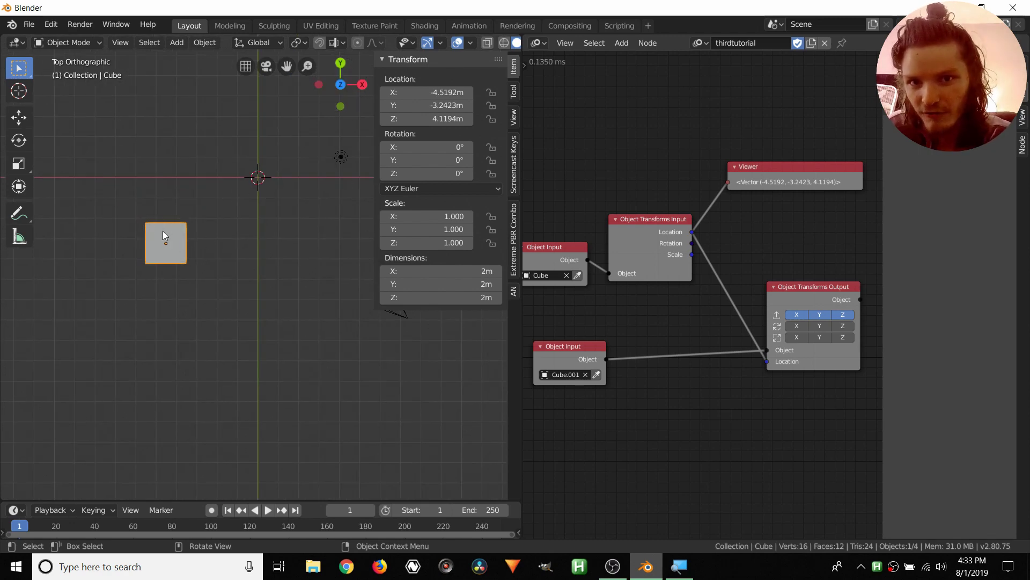
middle_click_drag(269, 171, 249, 237, "shift")
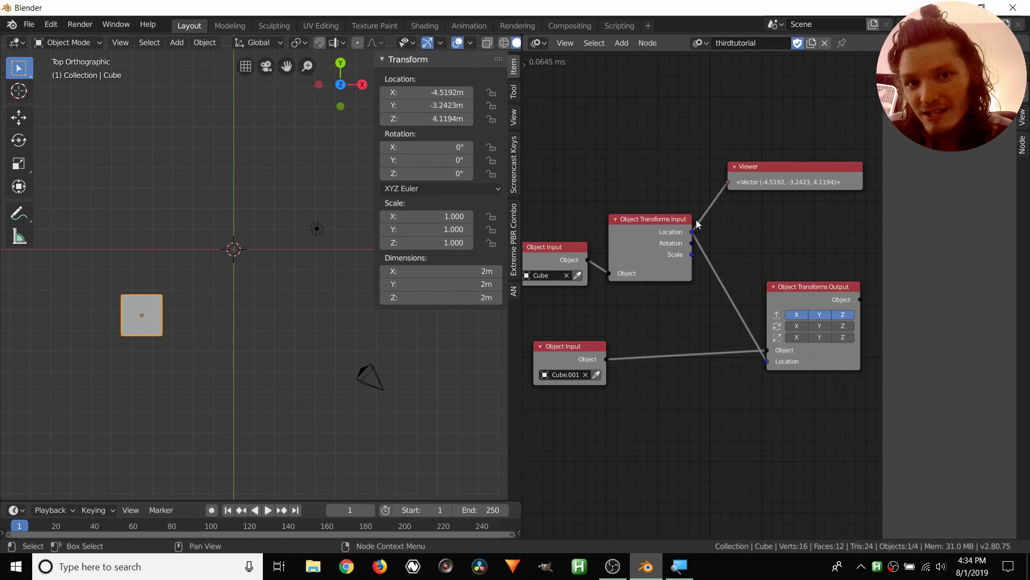
Step: Move the Object Transforms Output node lower and further right
key("g")
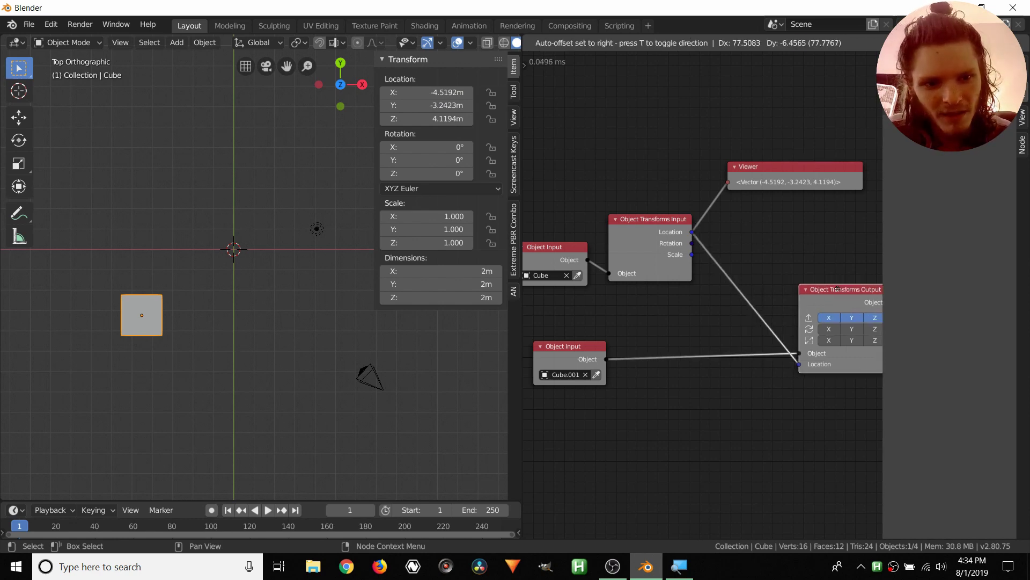
left_click(729, 221)
middle_click_drag(772, 243, 736, 240)
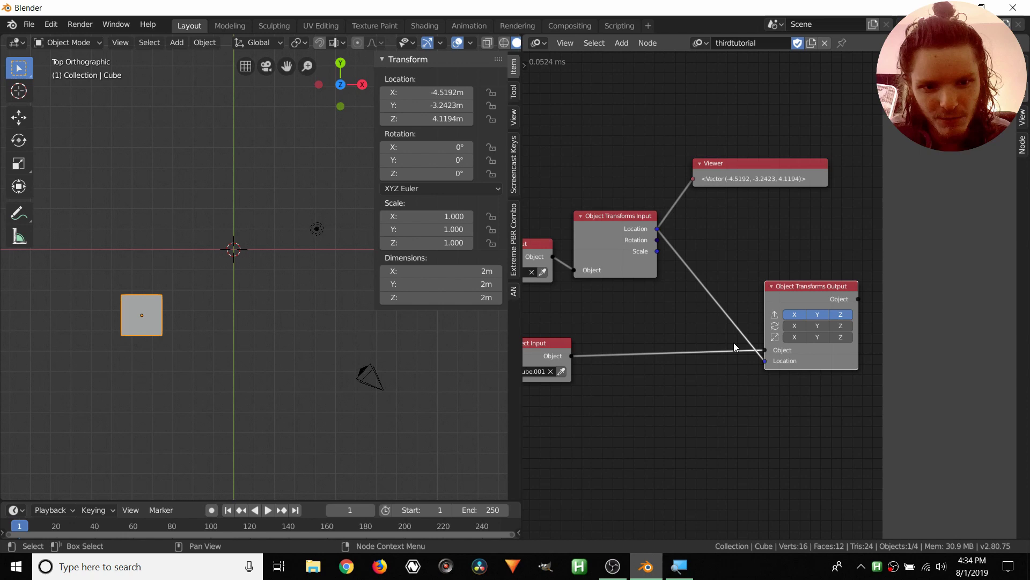
key("g")
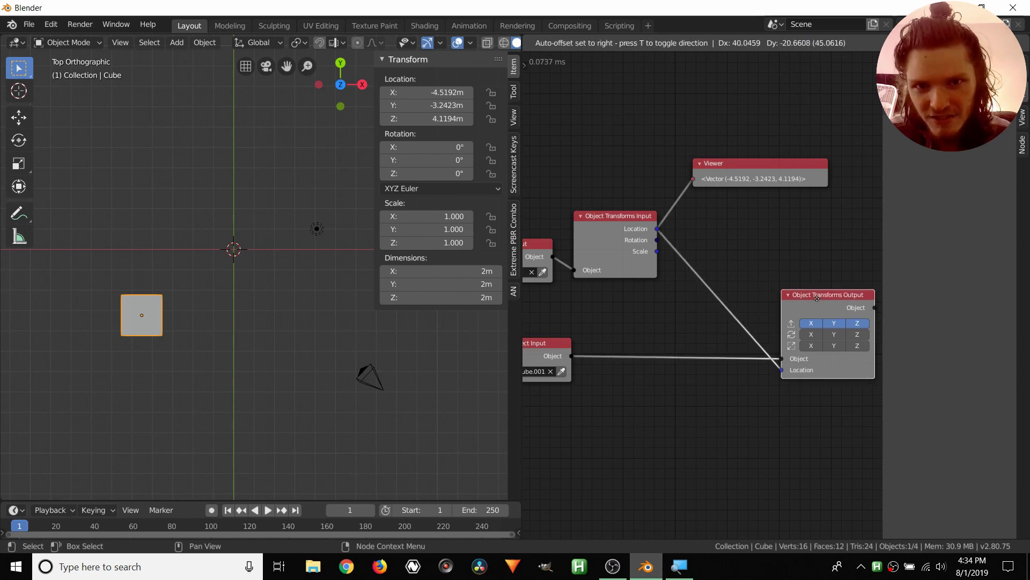
left_click(816, 299)
Step: Add a Vector Math node below the output node
key("shift+a")
mouse_move(733, 256)
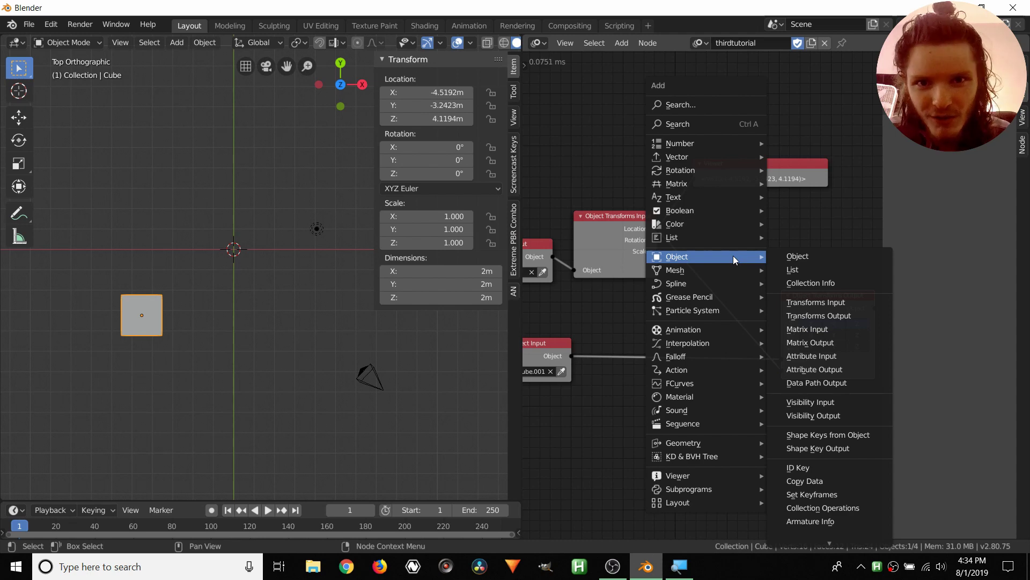
mouse_move(706, 156)
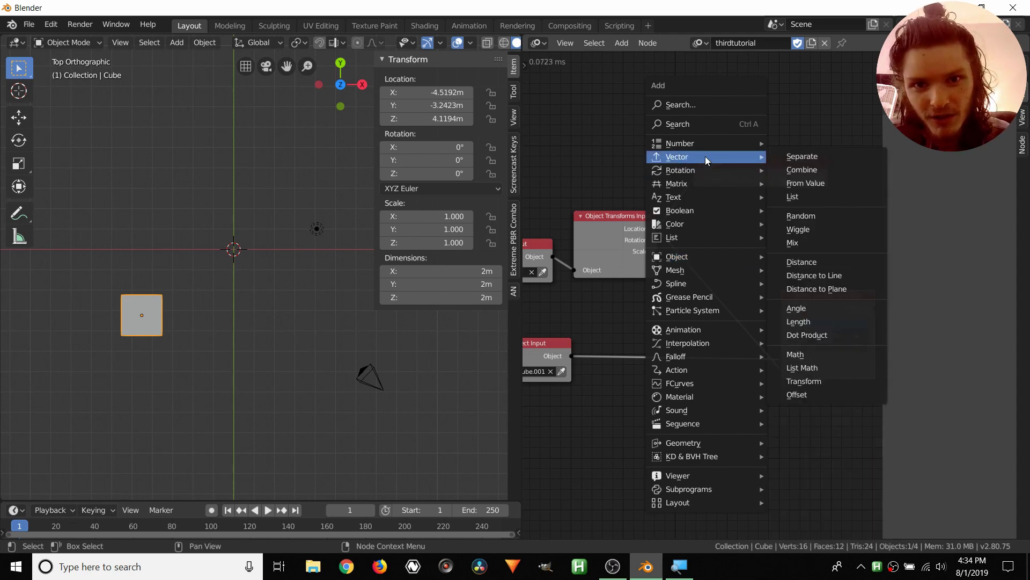
left_click(805, 354)
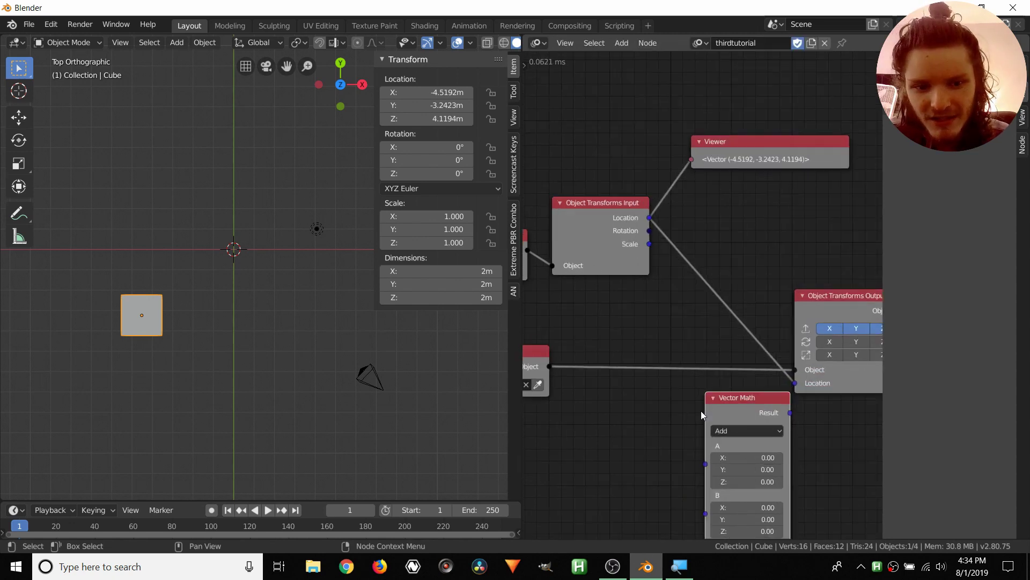
left_click(701, 410)
scroll(686, 376, "up", 1)
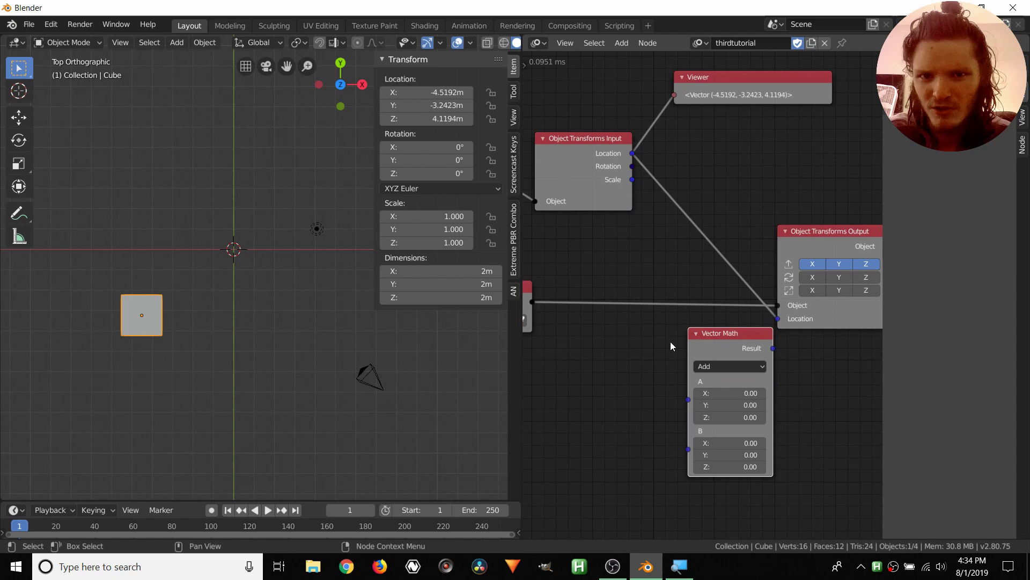
left_click_drag(727, 333, 711, 332)
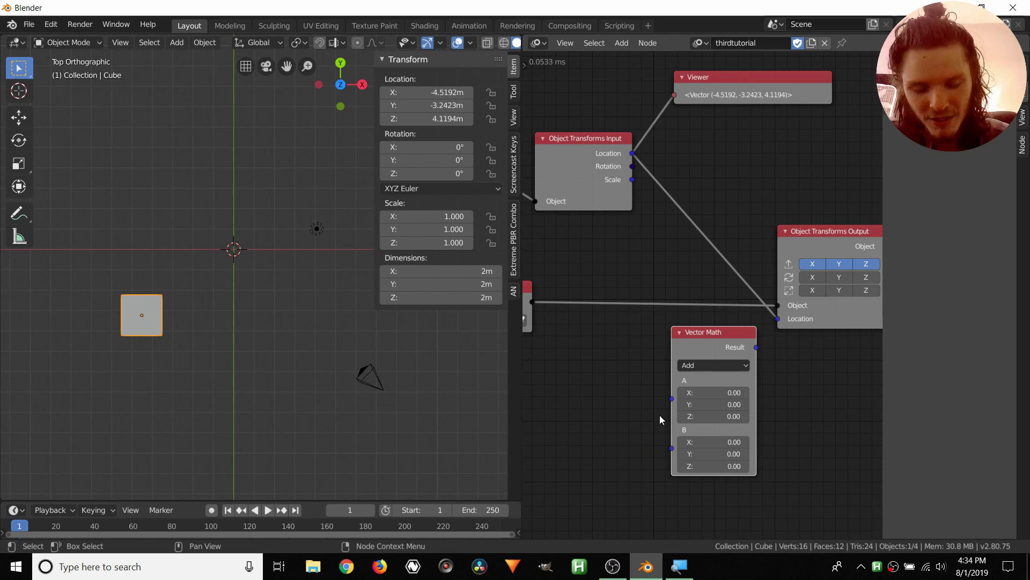
Step: Keep the Vector Math operation on Add and shift the node left
left_click(700, 368)
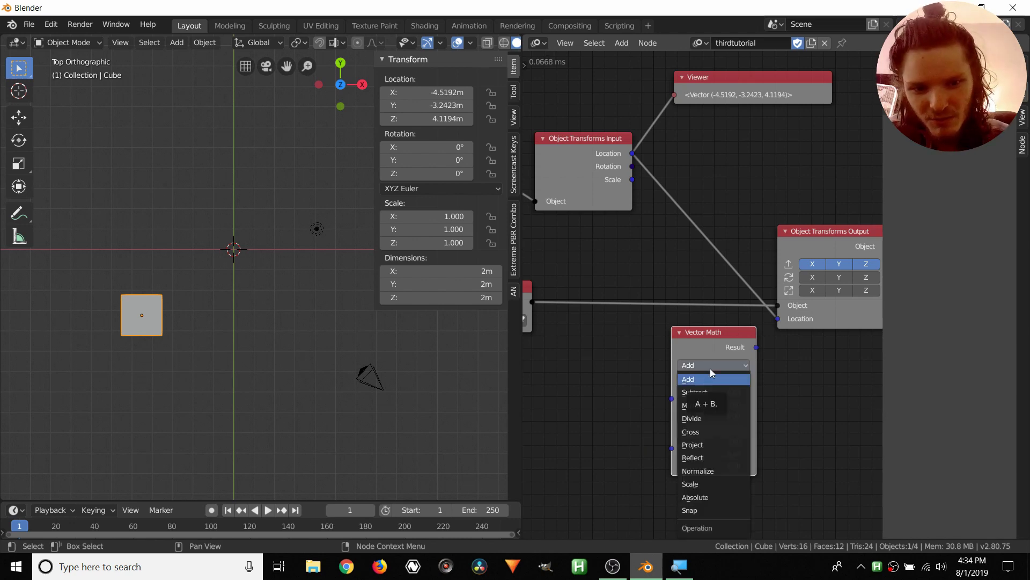
left_click(711, 366)
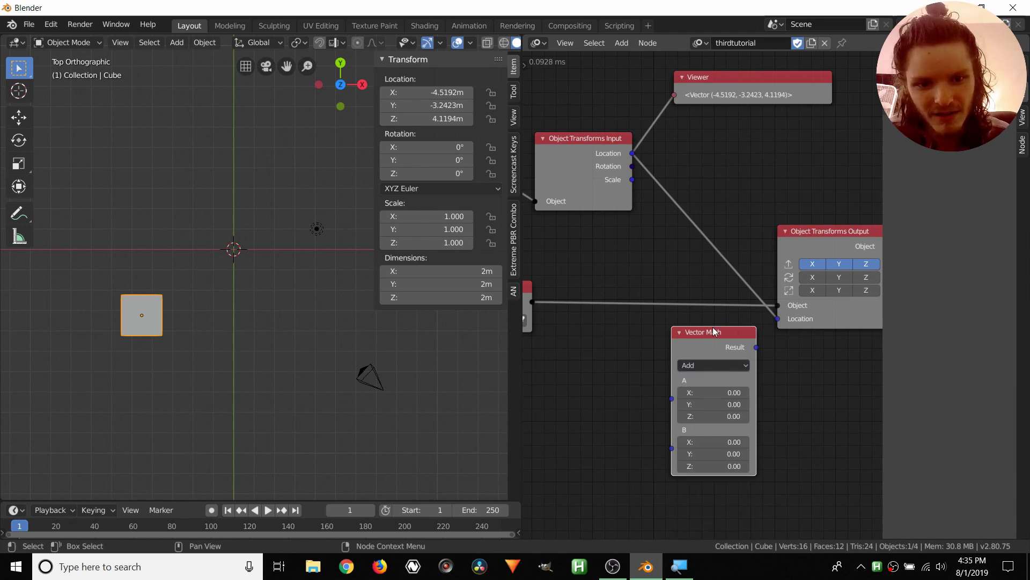
left_click_drag(711, 331, 687, 340)
Step: Add a Viewer linked to the Vector Math result and place it nearby
right_click(687, 340)
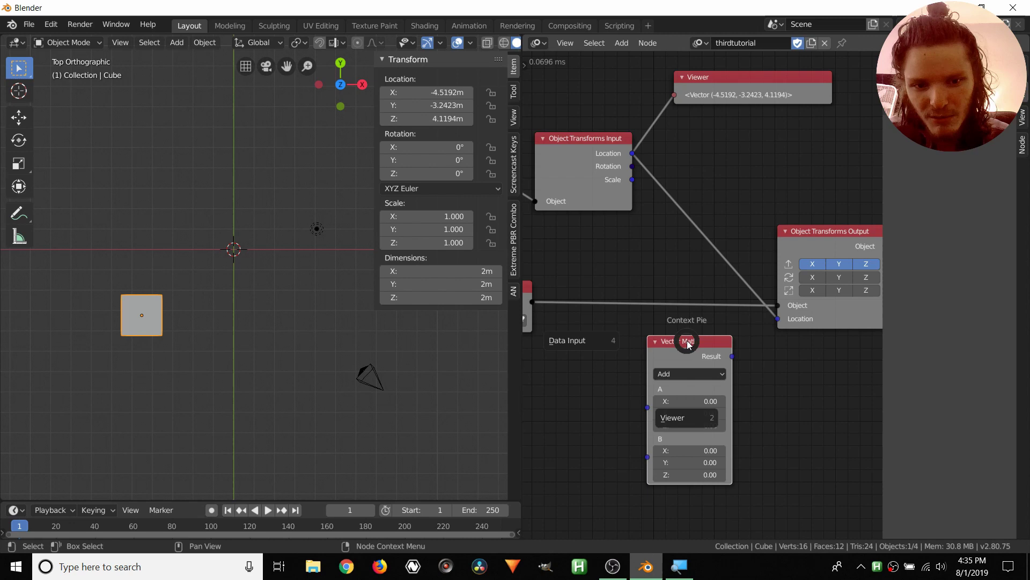
left_click(685, 401)
left_click(771, 398)
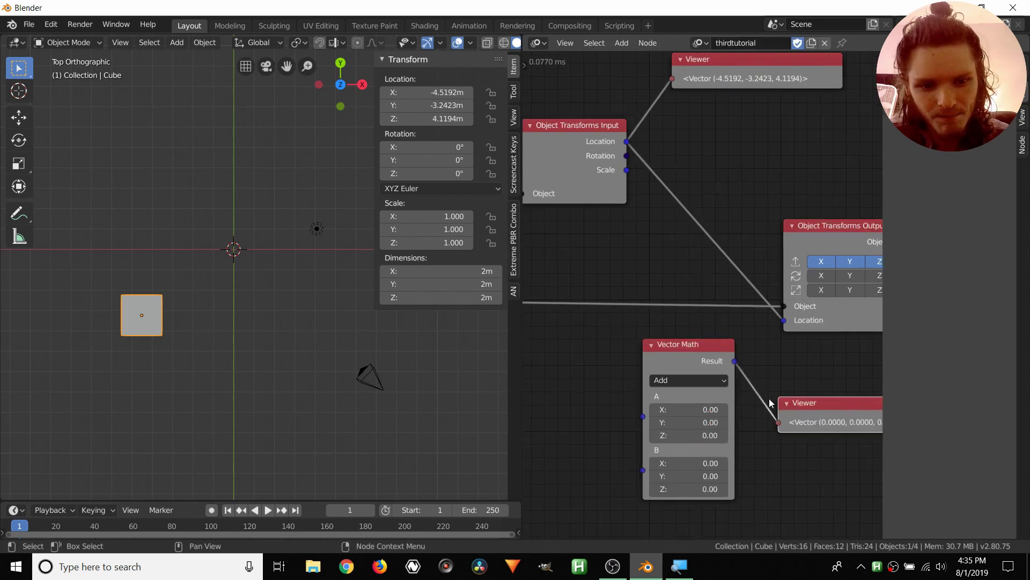
scroll(768, 399, "up", 1)
middle_click_drag(768, 399, 704, 387)
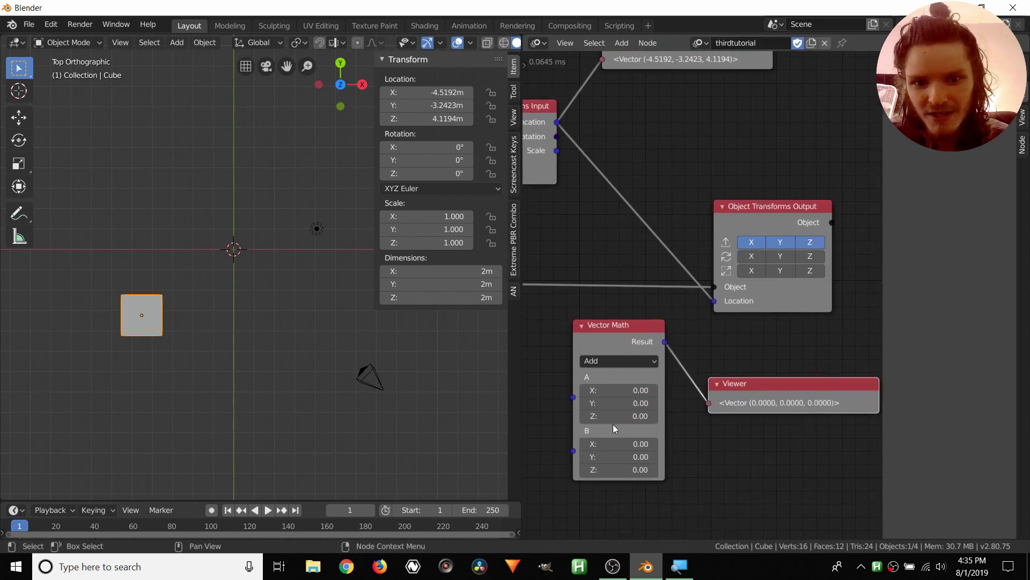
left_click_drag(780, 381, 784, 357)
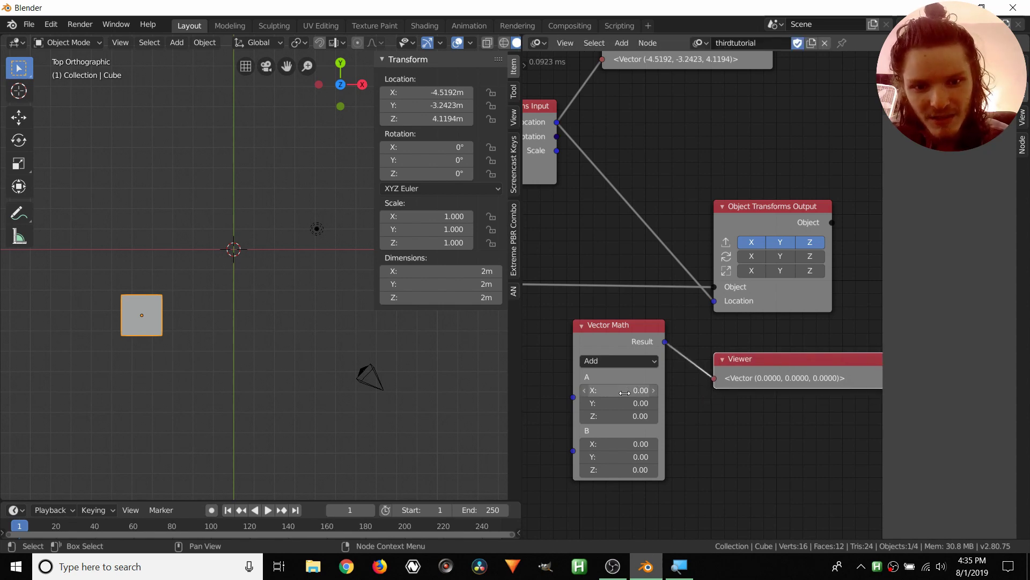
Step: Set Vector Math A X to 1.05 and B X to 5, giving 6.05
mouse_move(625, 388)
left_mouse_down()
mouse_move(652, 388)
mouse_move(626, 395)
left_mouse_up()
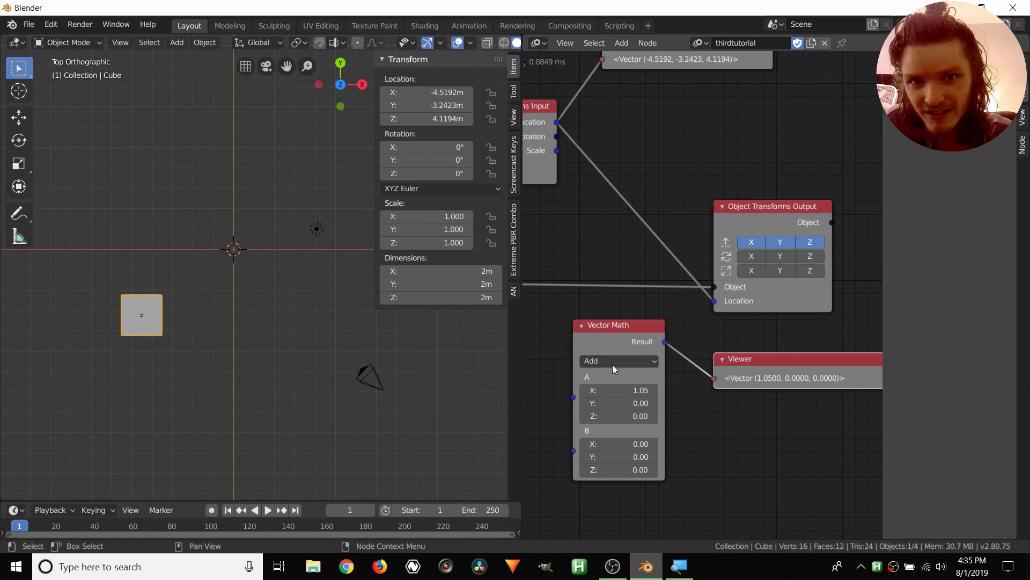
left_click_drag(633, 389, 633, 387)
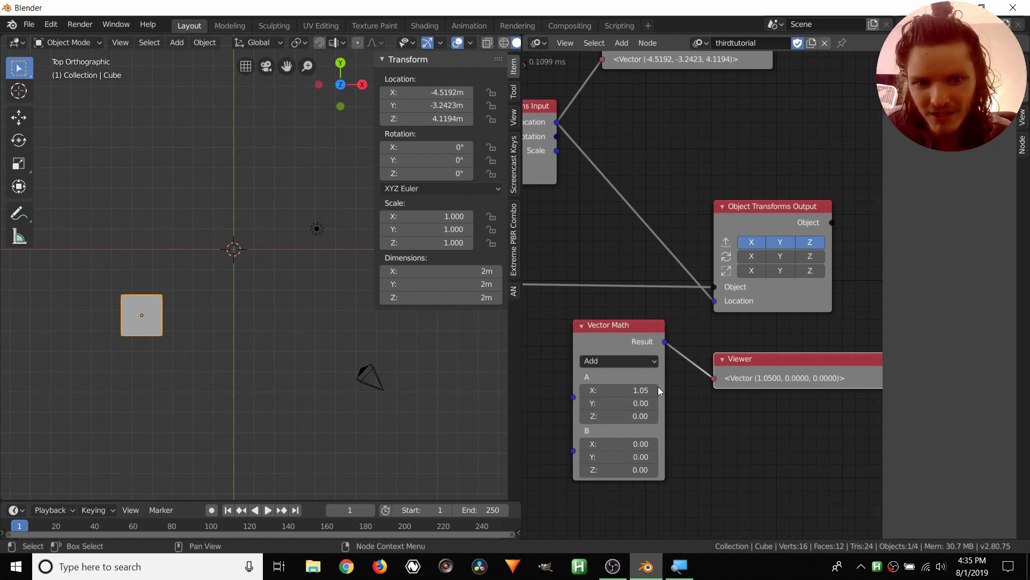
left_click(640, 443)
key("BackSpace")
type("-1.05")
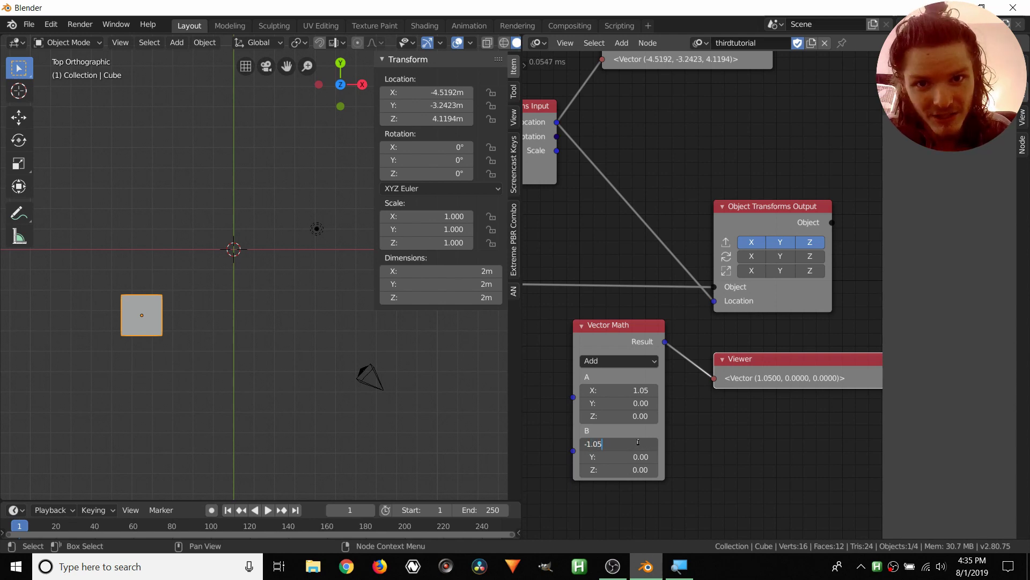
key("Return")
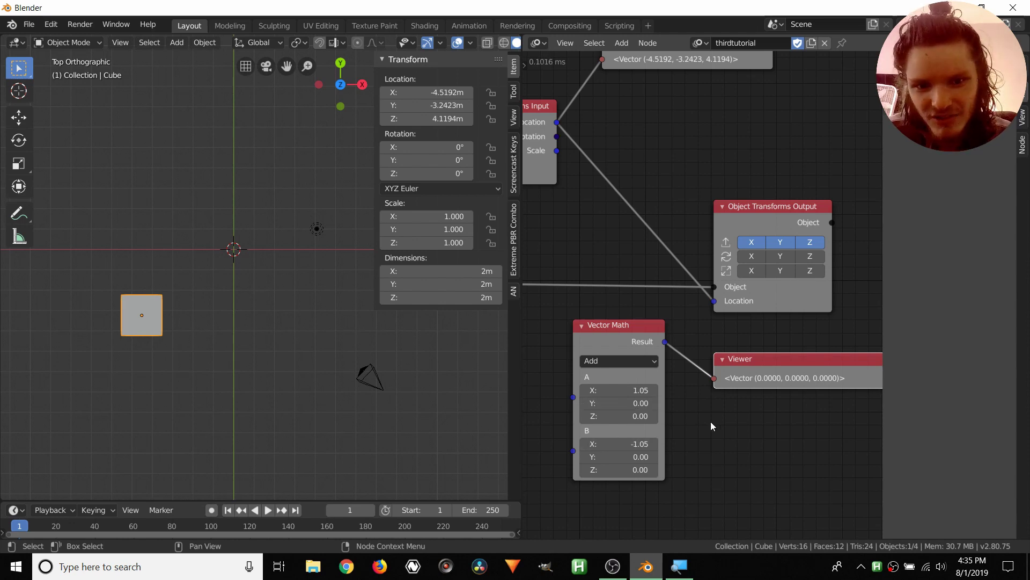
left_click(640, 441)
type("5")
key("Return")
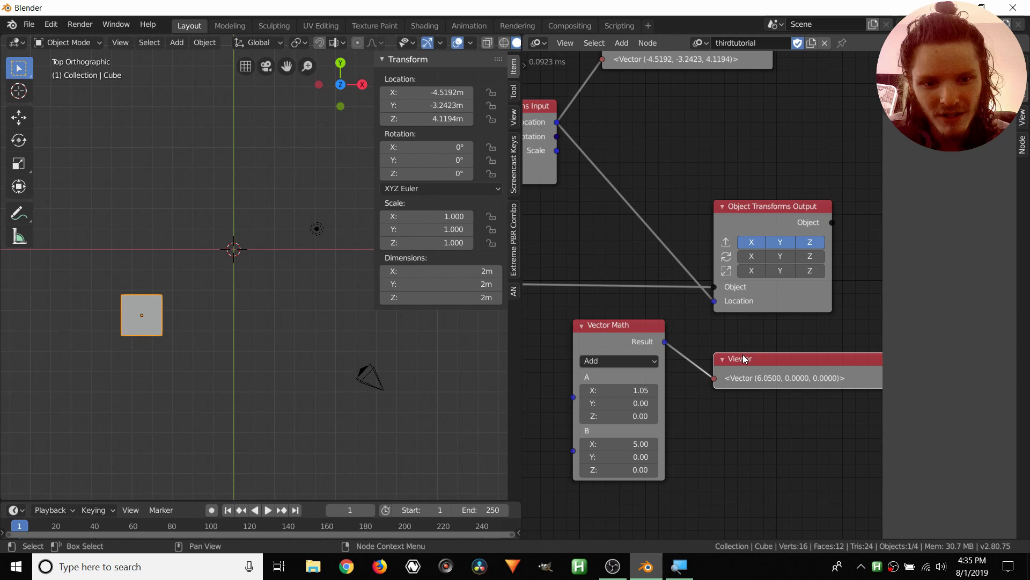
Step: Delete the temporary Viewer and reposition the Vector Math node
key("x")
key("Home")
left_click_drag(681, 373, 692, 372)
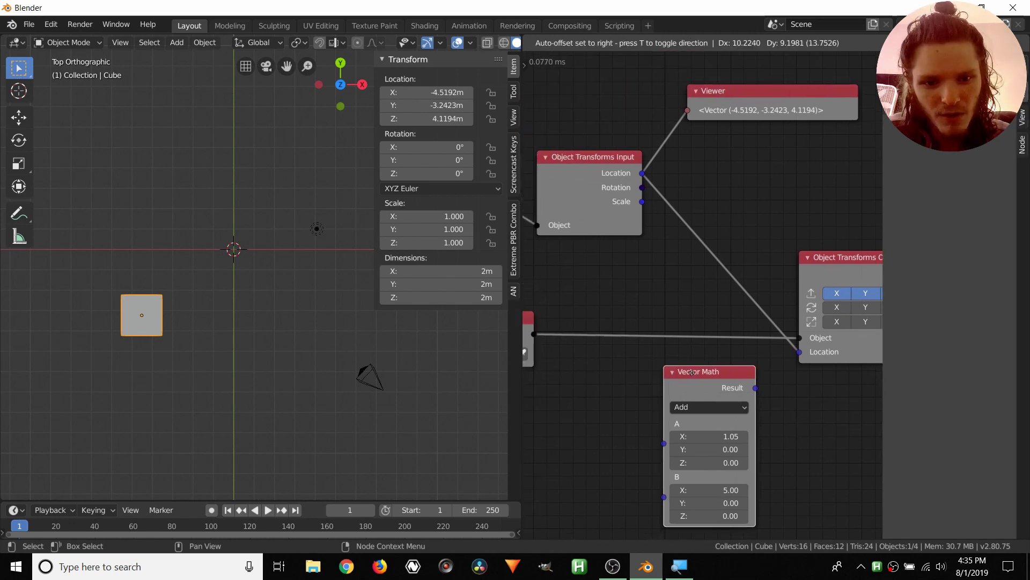
left_click(692, 372)
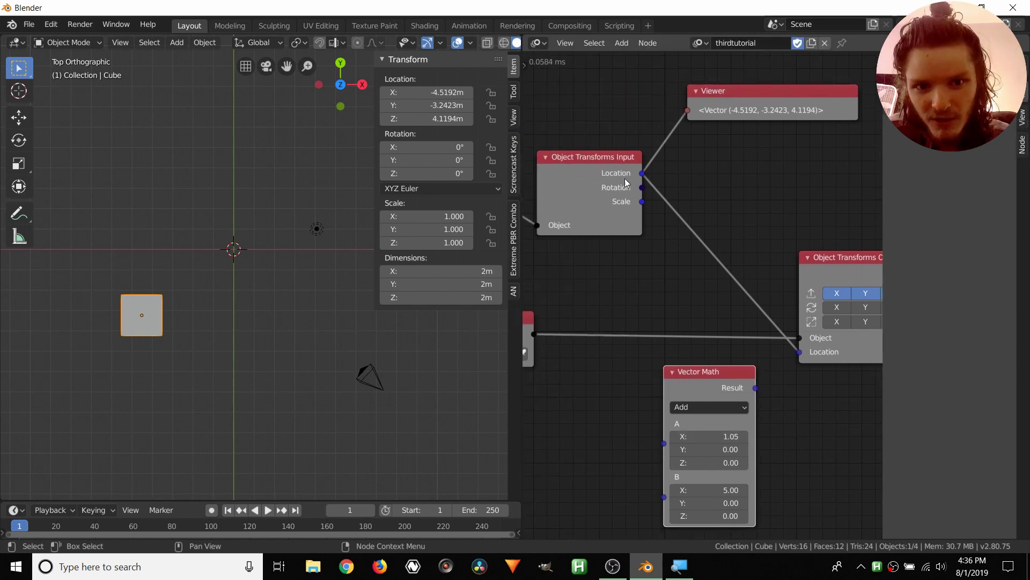
Step: Wire the transforms Location into Vector Math A and switch the operation to Multiply
left_click_drag(643, 173, 691, 437)
middle_click_drag(645, 406, 611, 388)
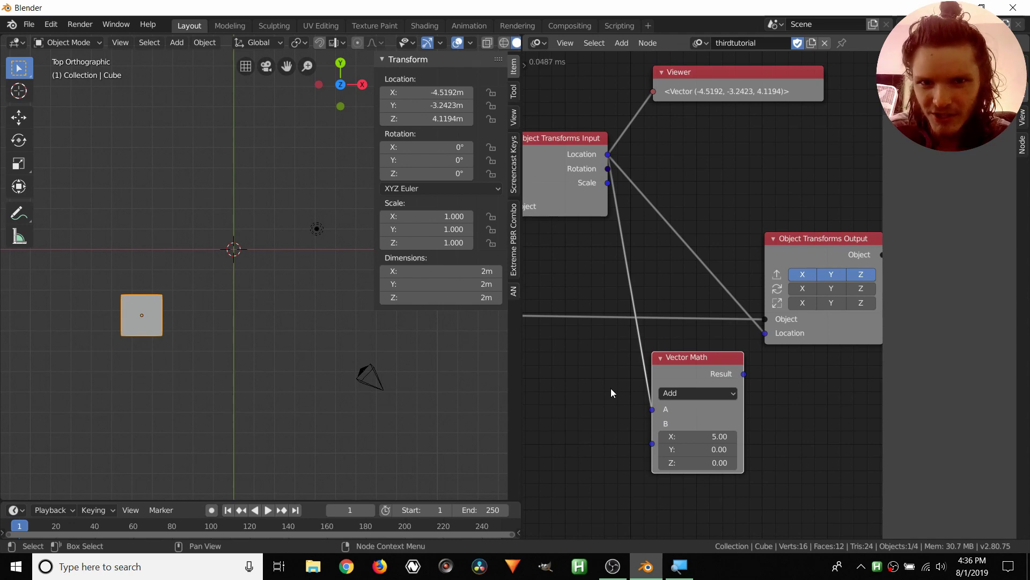
left_click(693, 393)
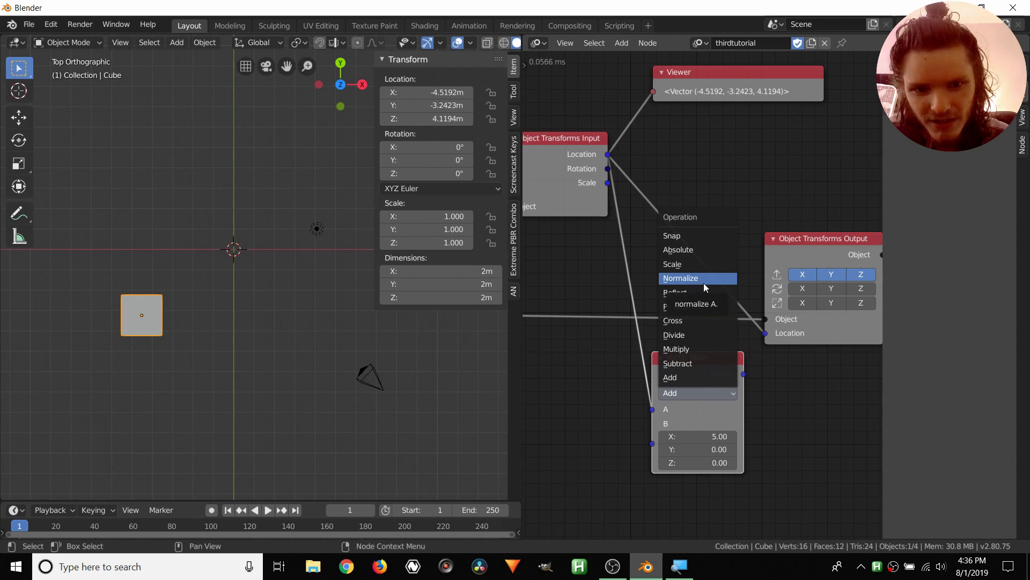
left_click(687, 349)
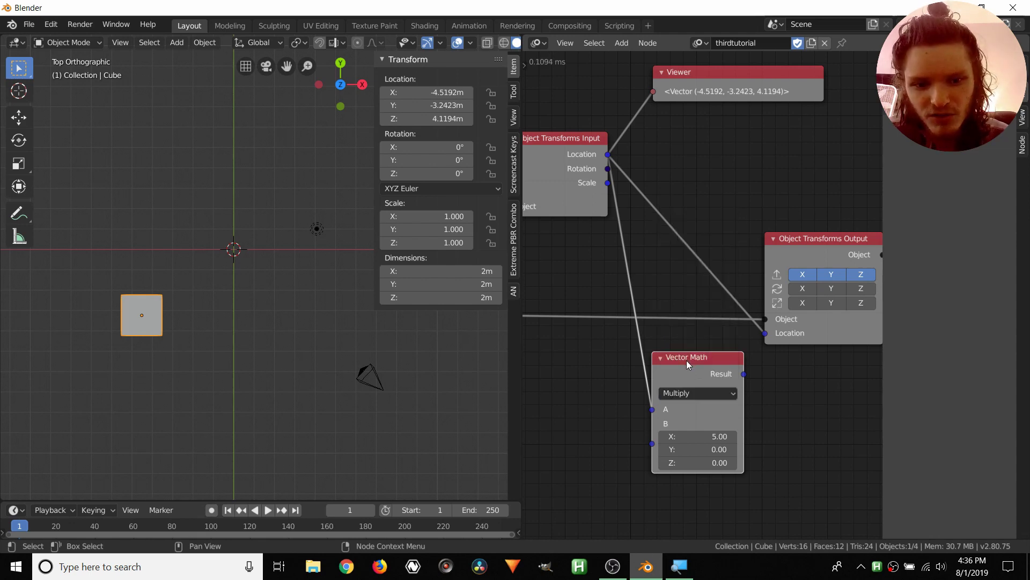
Step: Set Vector Math B to (-1, -1, -1)
left_click(696, 433)
type("-1")
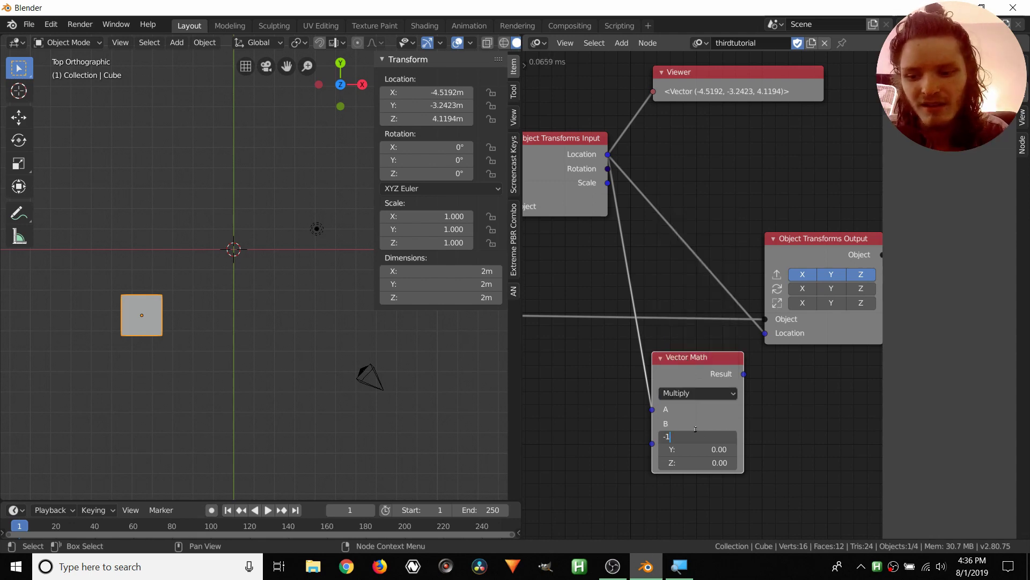
key("Tab")
type("-1")
key("Tab")
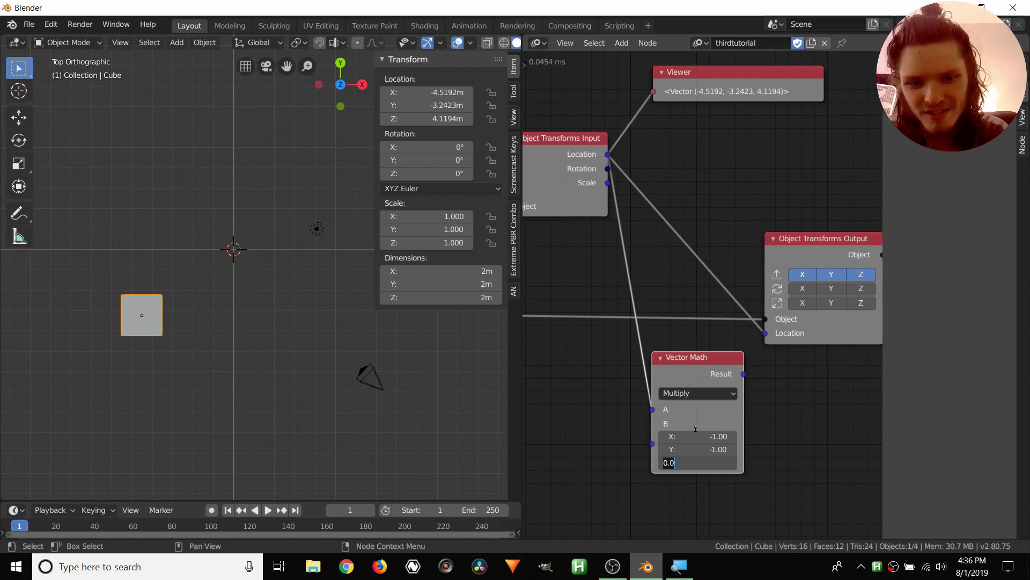
type("-1")
key("Return")
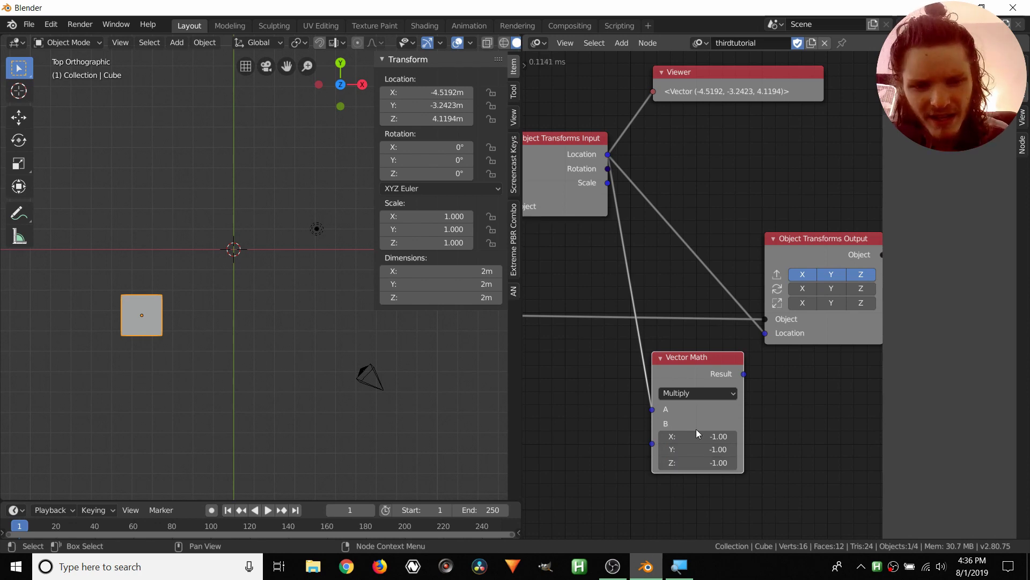
Step: Try 0.14 in all B fields, then start re-entering -1 for B's X and Y
left_click(708, 436)
type("0.14")
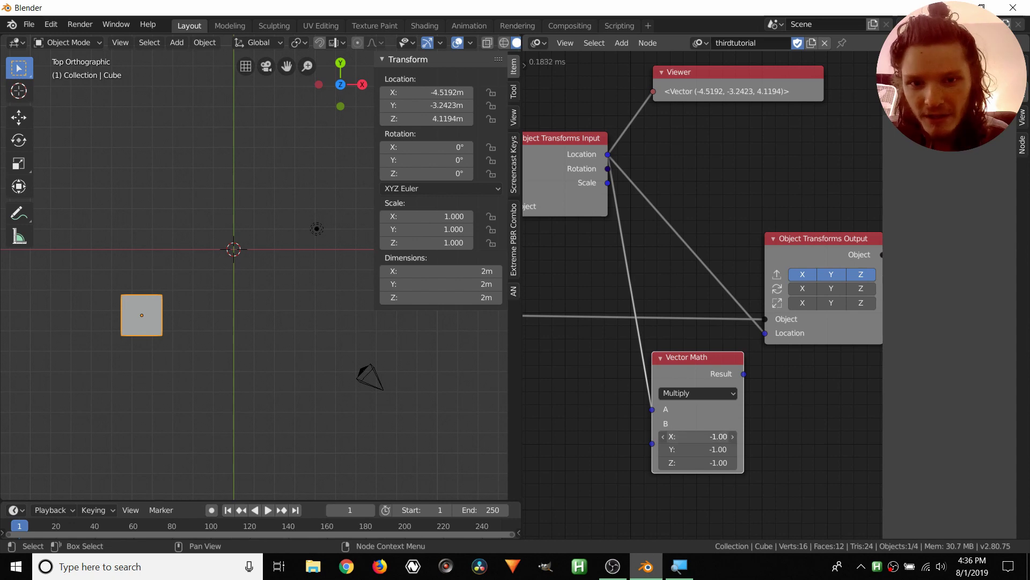
key("Tab")
type("0.14")
key("Tab")
type("0.14")
key("Return")
mouse_move(708, 436)
left_mouse_down("alt")
mouse_move(687, 436)
mouse_move(708, 437)
left_mouse_up("alt")
left_click(709, 437)
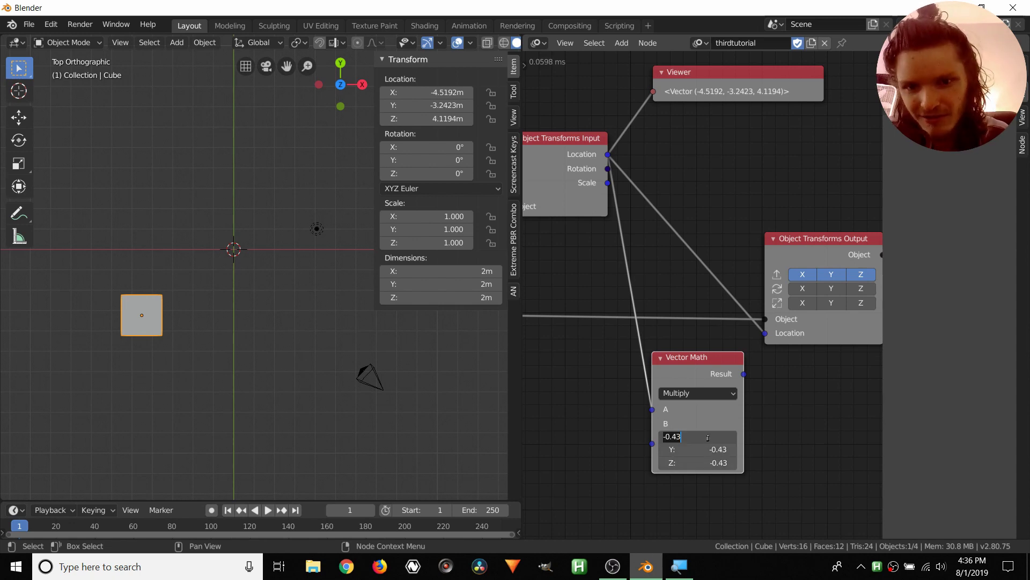
type("-1")
key("Tab")
Step: Finish setting B's Y and Z to -1 on the Multiply node
type("-1")
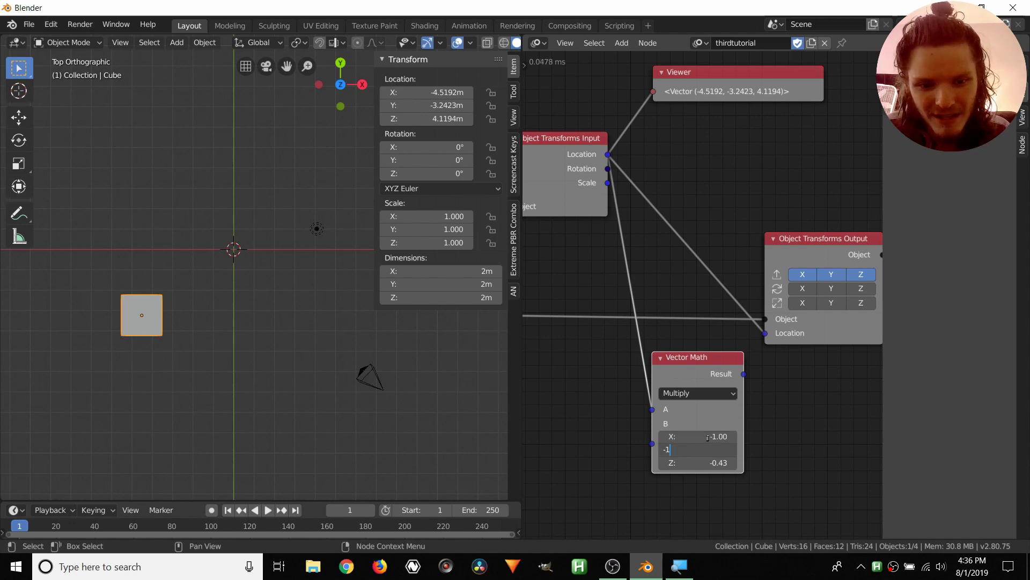
key("Tab")
type("-1")
key("Return")
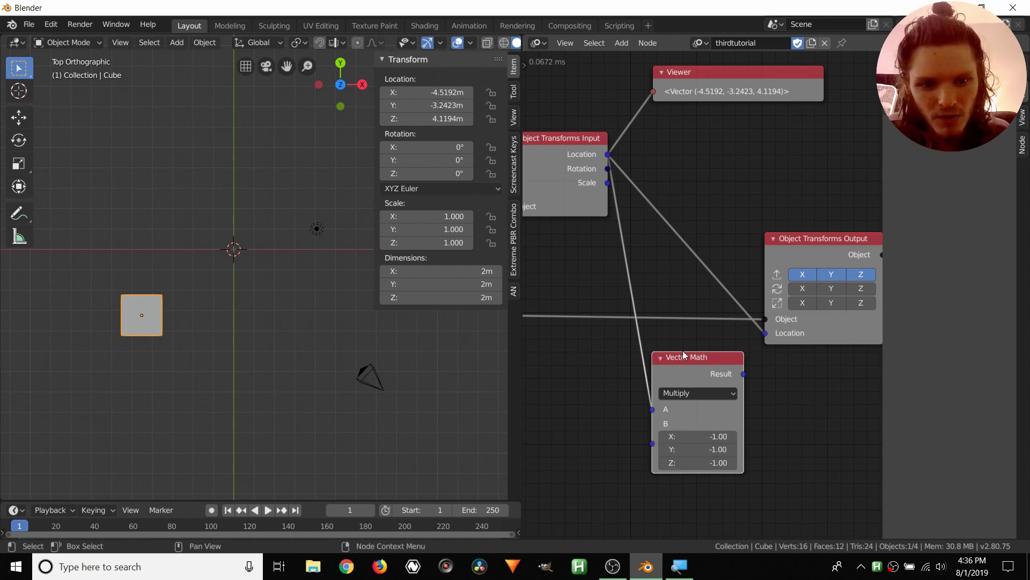
Step: Add a Viewer showing the Vector Math result, the negated Cube location
left_click_drag(686, 357, 668, 366)
key("w")
left_click(666, 462)
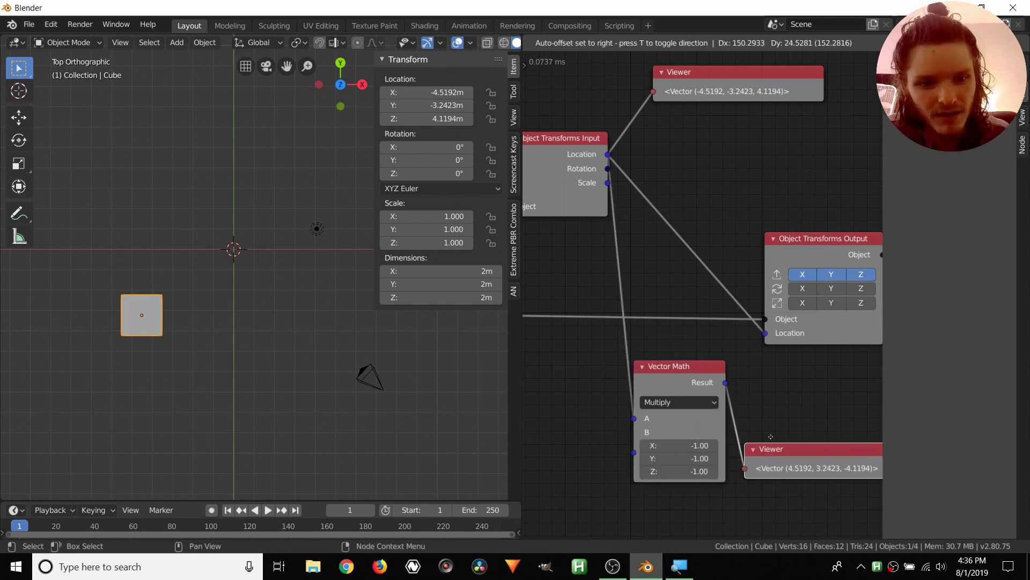
middle_click_drag(751, 429, 590, 405)
Step: Move the Vector Math Multiply node up beside the Transforms Input node
middle_click_drag(240, 348, 141, 271)
scroll(611, 317, "down", 3)
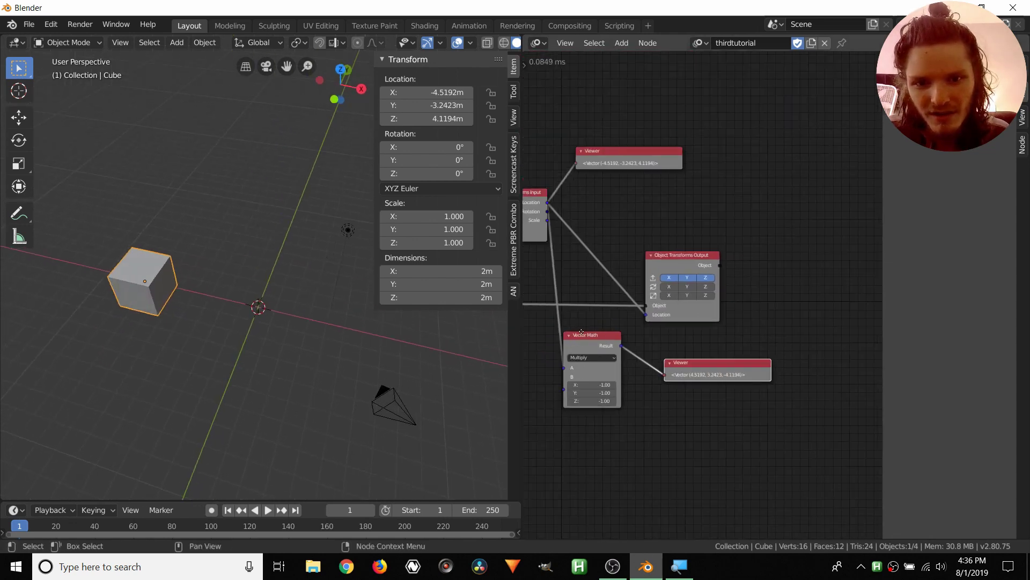
middle_click_drag(682, 371, 759, 355)
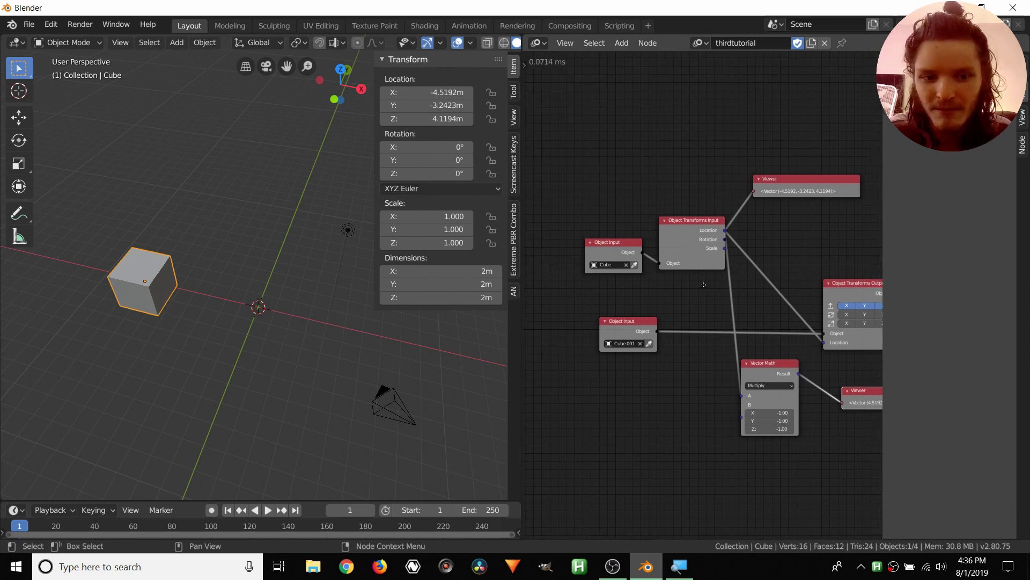
middle_click_drag(703, 282, 606, 265)
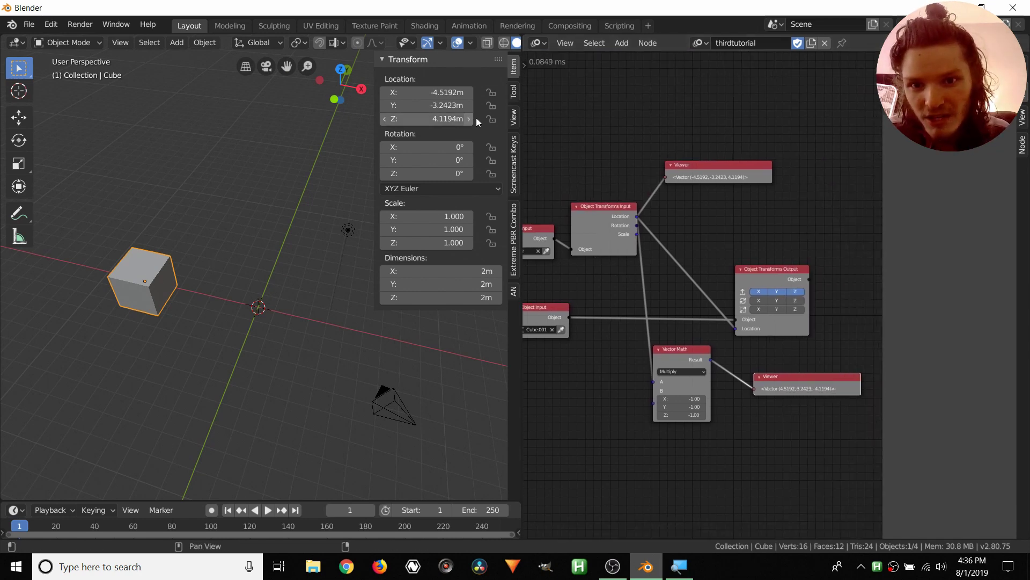
scroll(684, 369, "up", 2)
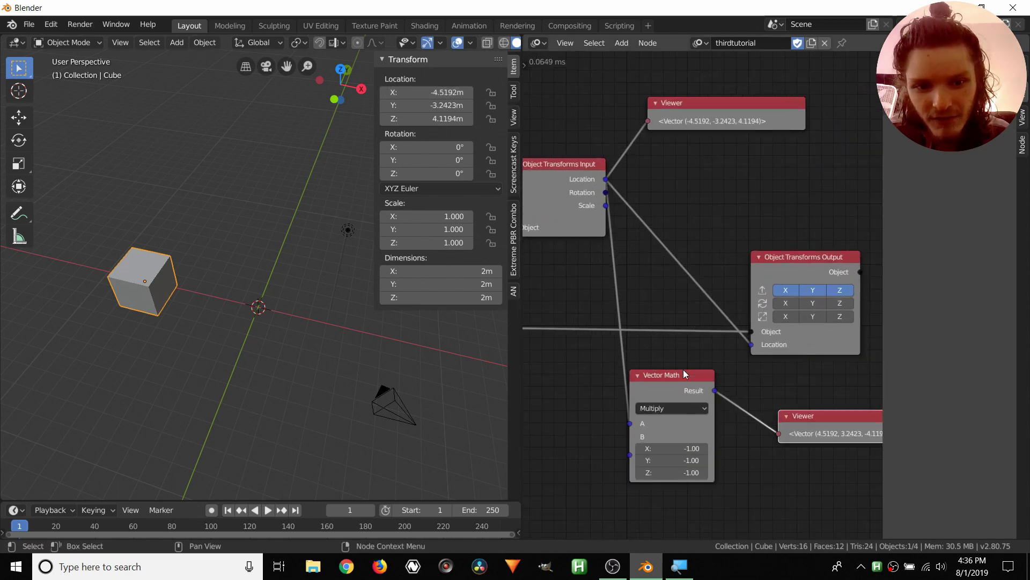
middle_click_drag(683, 369, 633, 318)
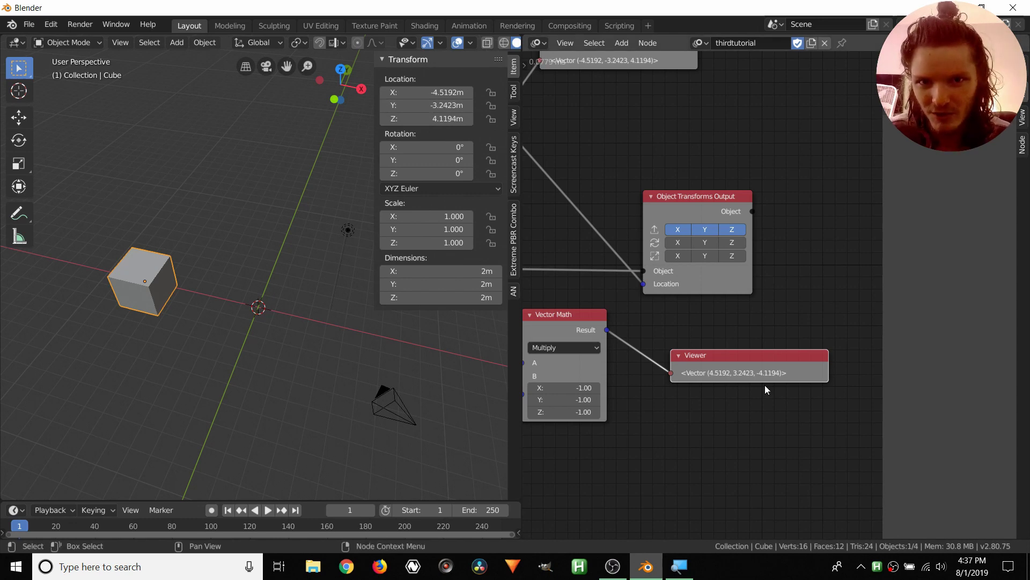
middle_click_drag(670, 379, 745, 403)
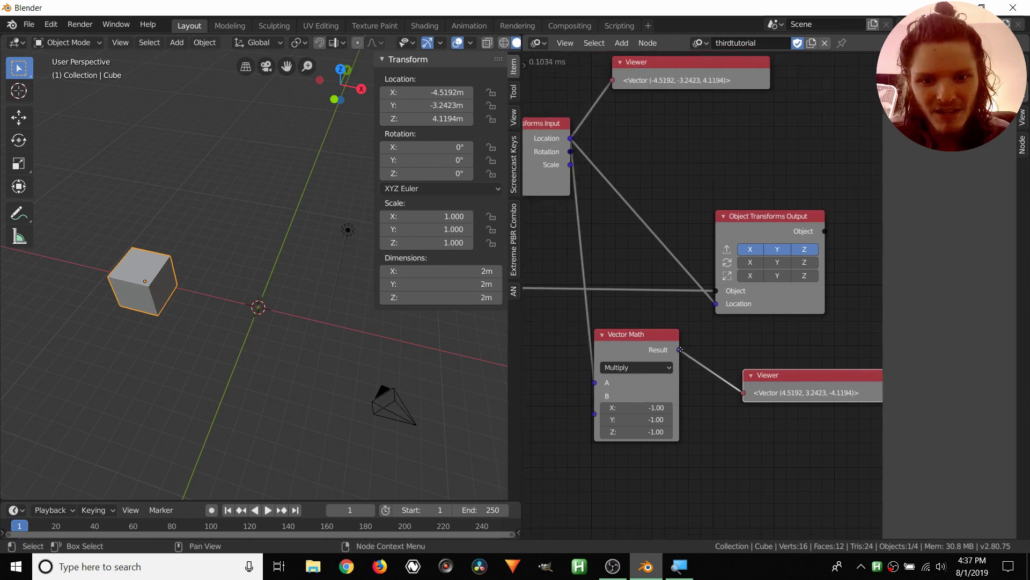
left_click_drag(666, 344, 658, 338)
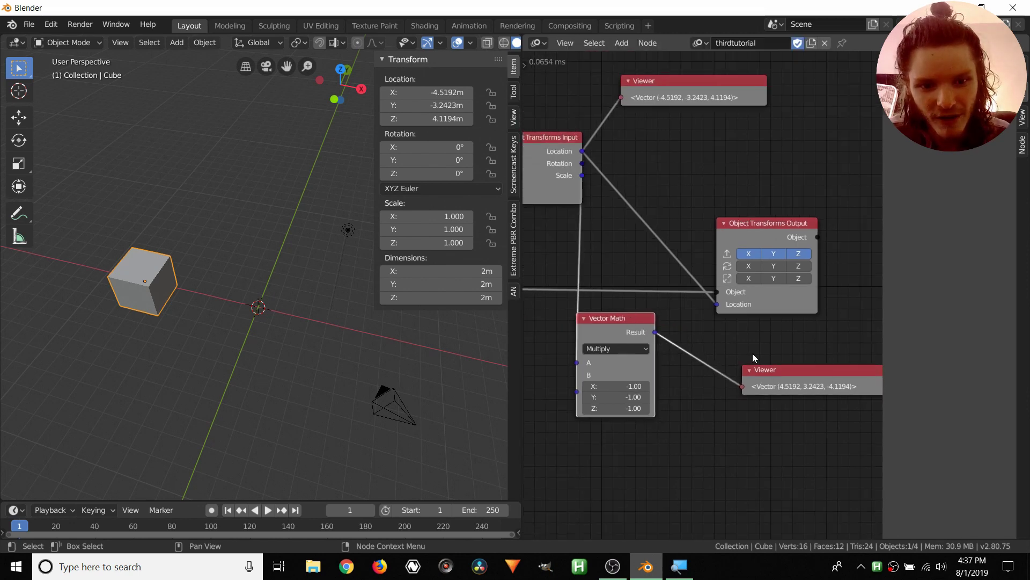
middle_click_drag(754, 358, 723, 358)
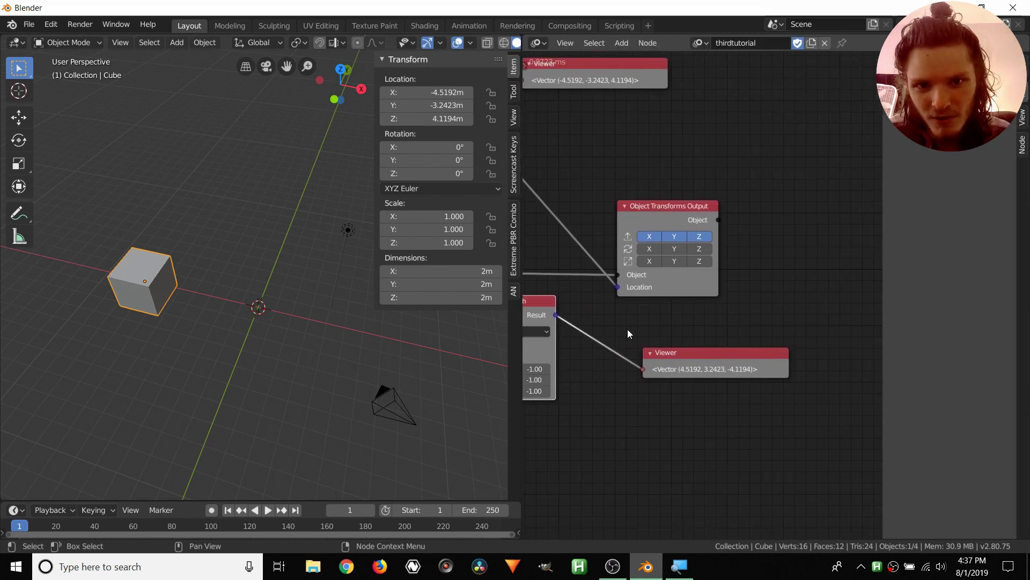
middle_click_drag(628, 330, 702, 352)
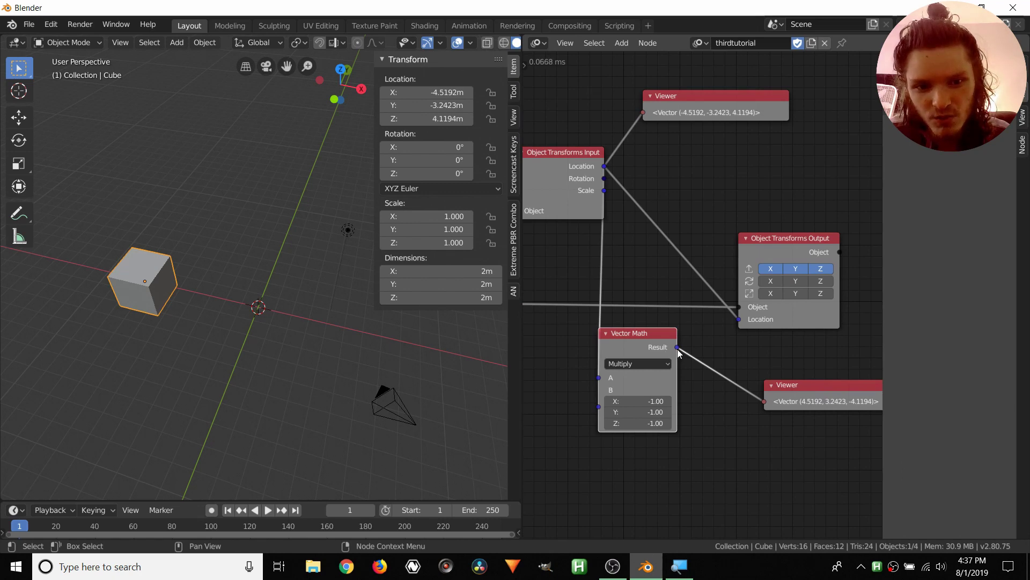
Step: Plug Vector Math Result into the output Location and move Cube to test the mirroring
left_click_drag(676, 348, 738, 319)
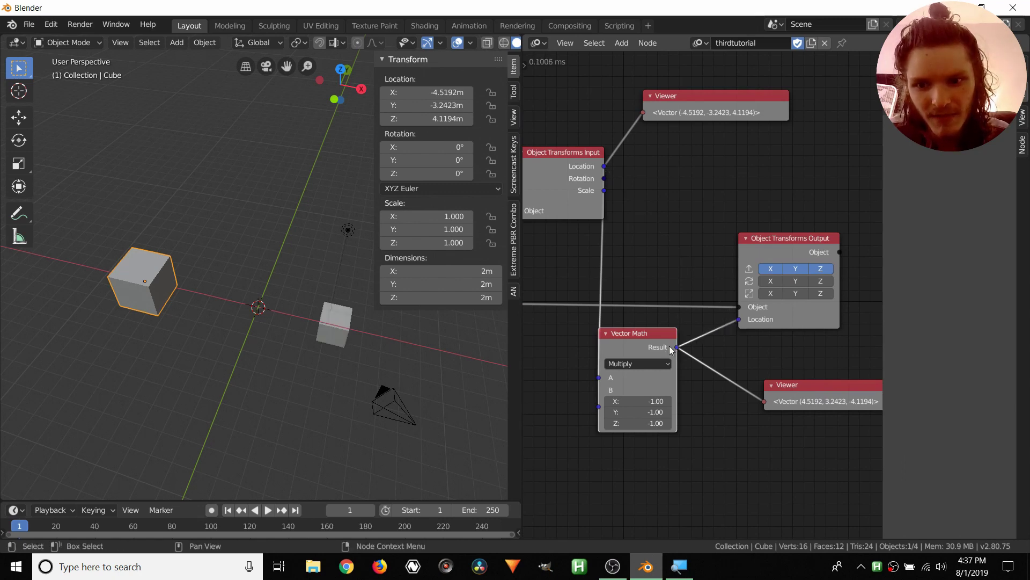
middle_click_drag(289, 324, 259, 301)
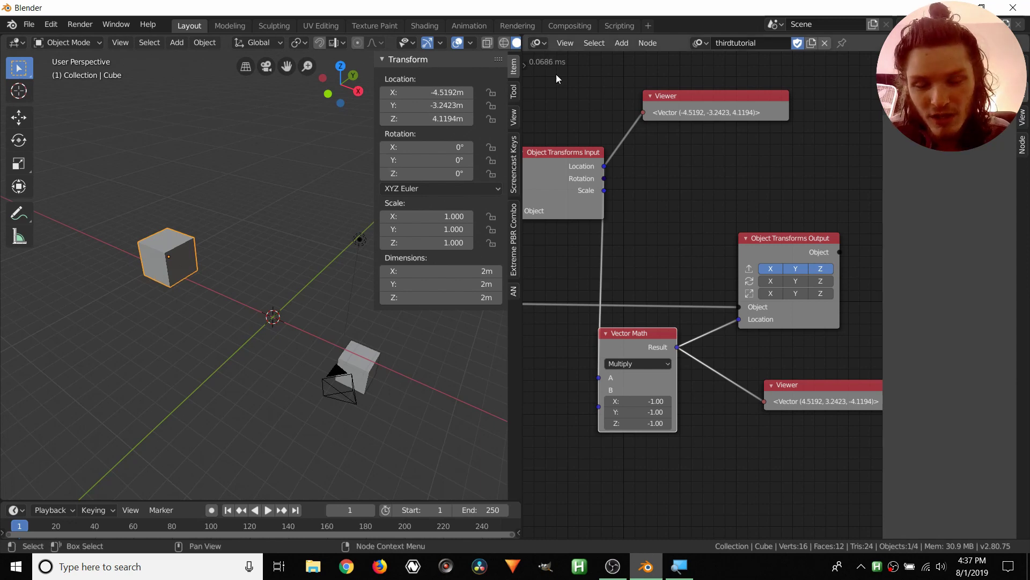
key("g")
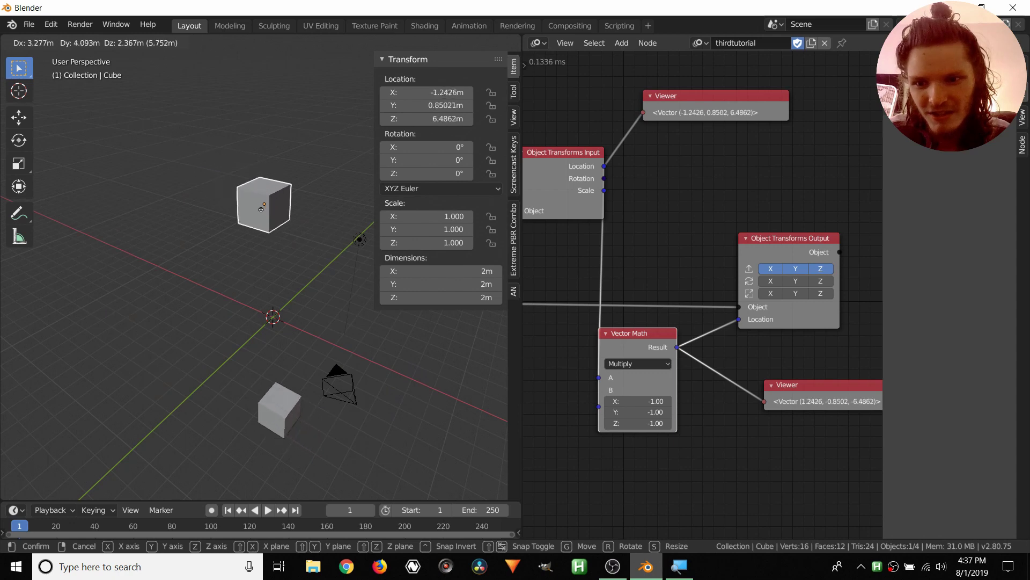
left_click(148, 324)
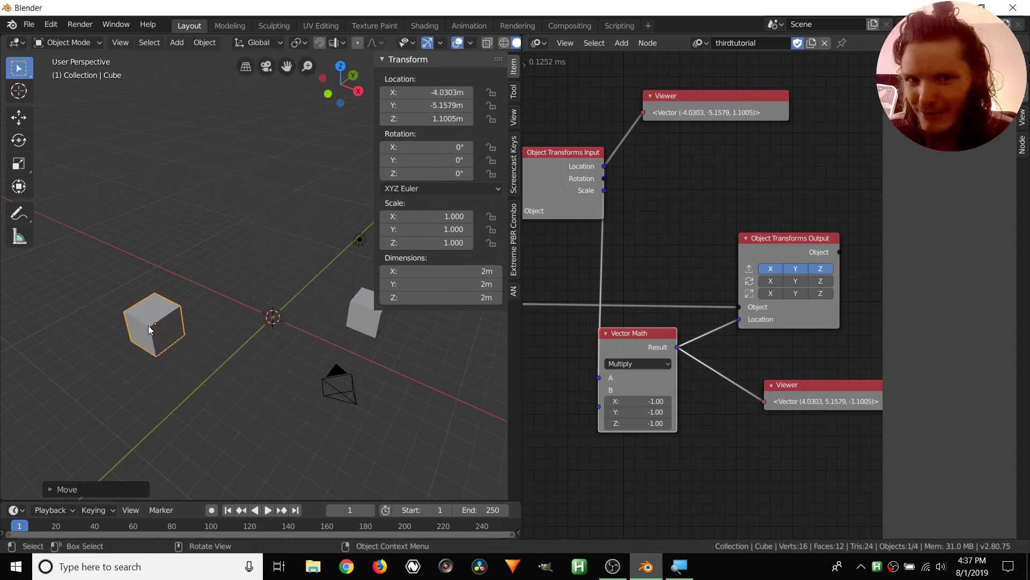
scroll(148, 325, "down", 3)
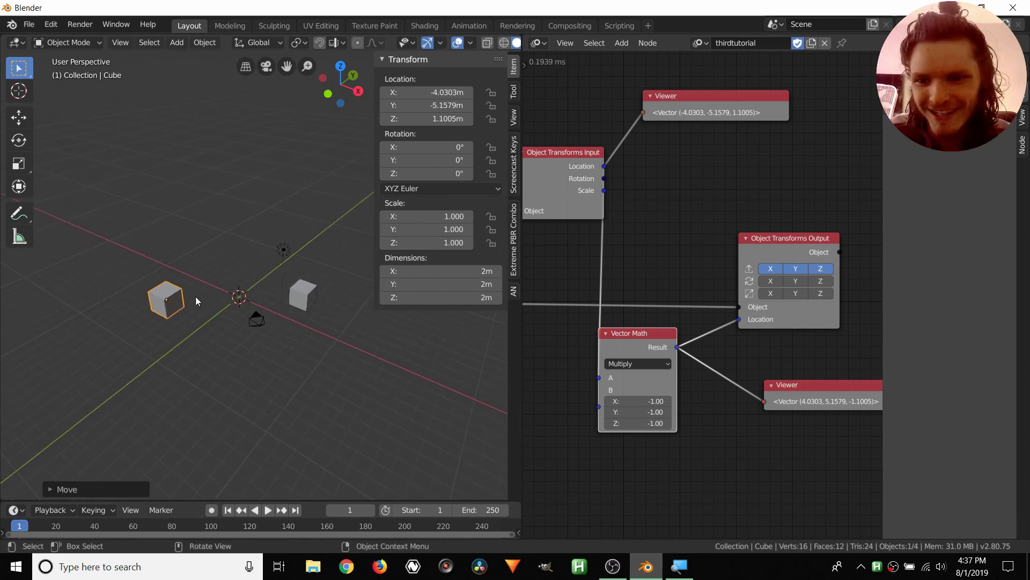
key("g")
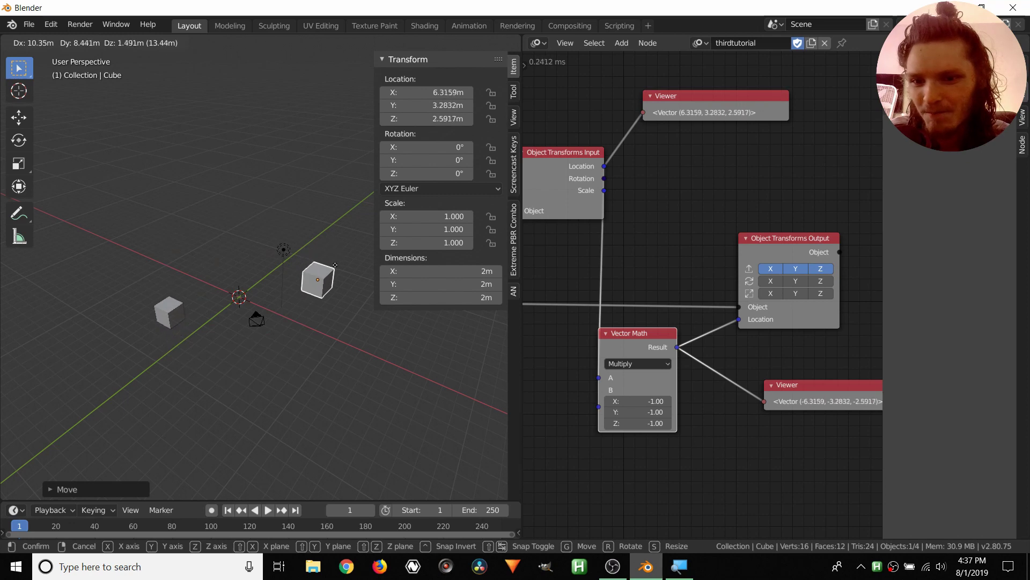
Step: Drop Cube, then reset its location to (0, 0, 0)
left_click(332, 114)
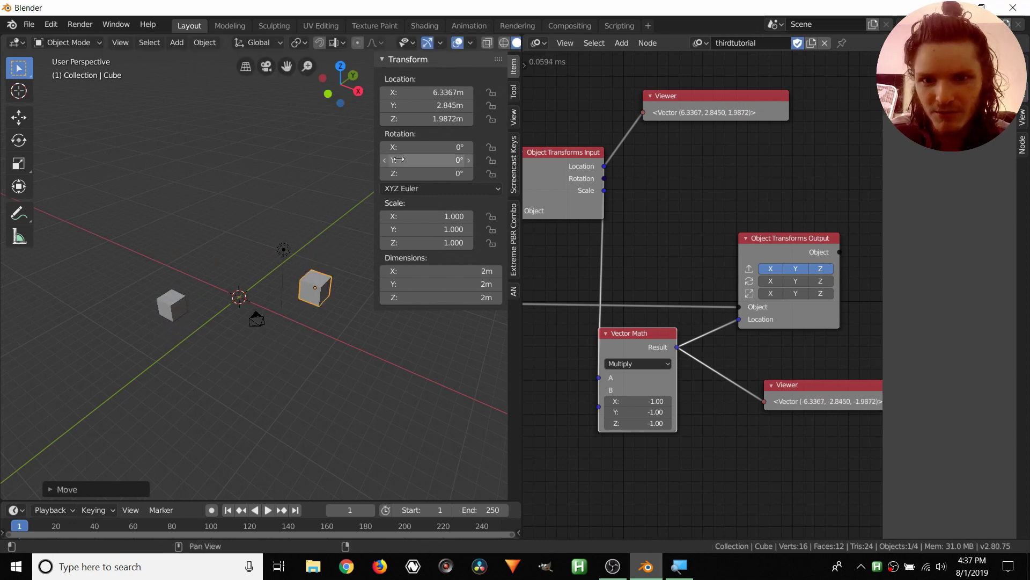
left_click(436, 92)
type("0")
key("Return")
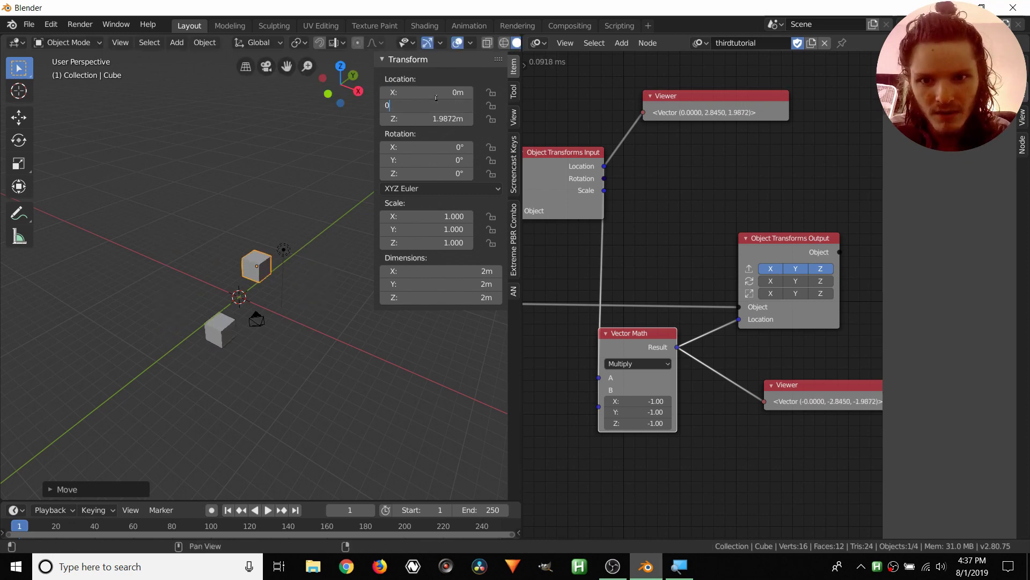
key("alt+g")
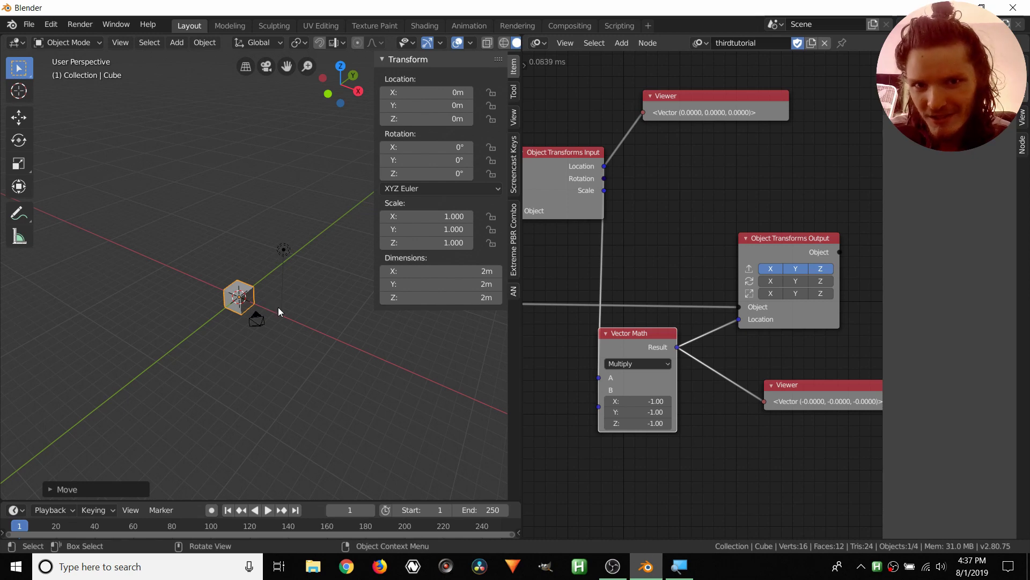
Step: Nudge the Vector Math and Object Transforms Output nodes slightly right
scroll(225, 330, "up", 3)
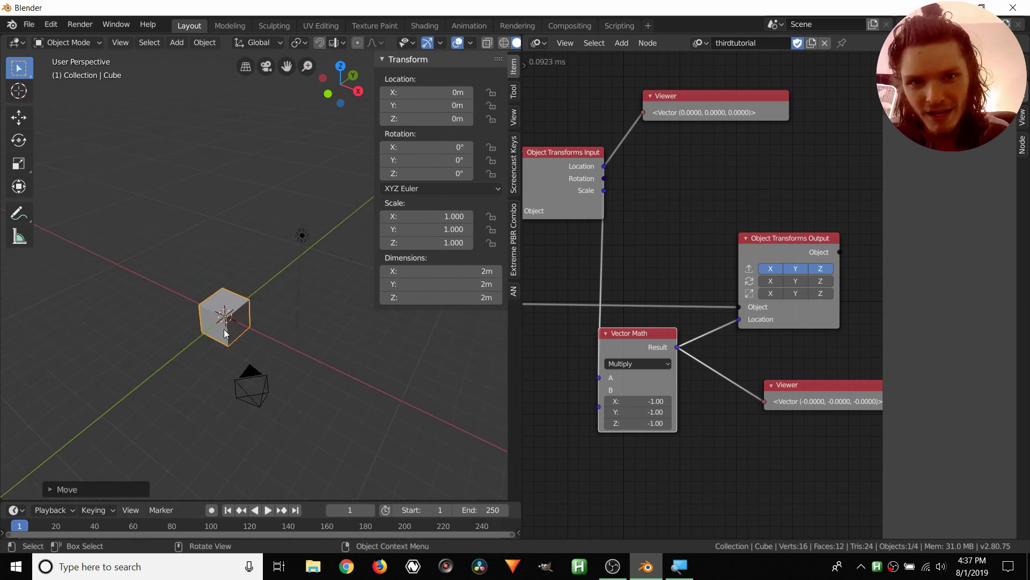
left_click_drag(647, 335, 661, 331)
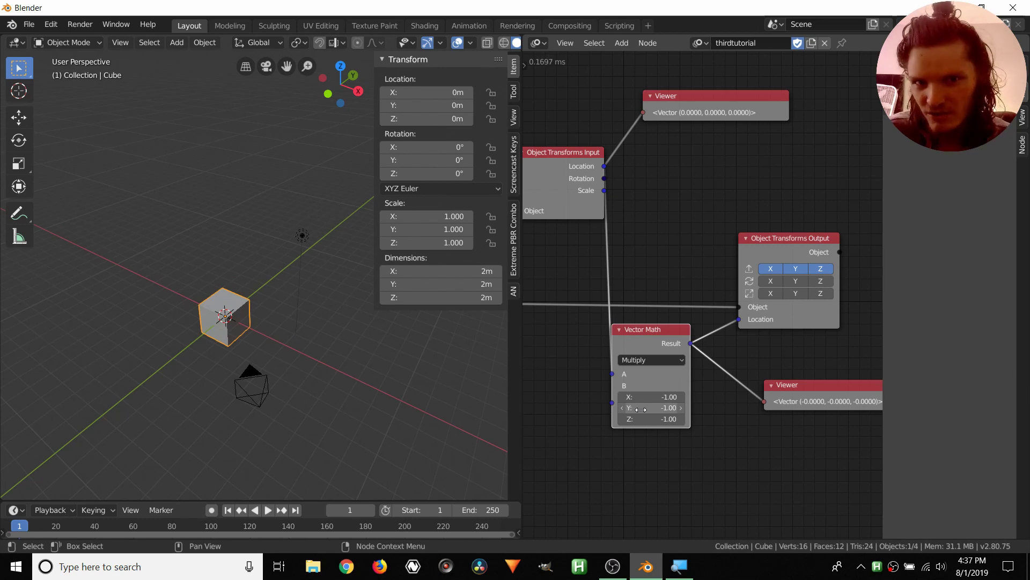
left_click_drag(809, 240, 830, 236)
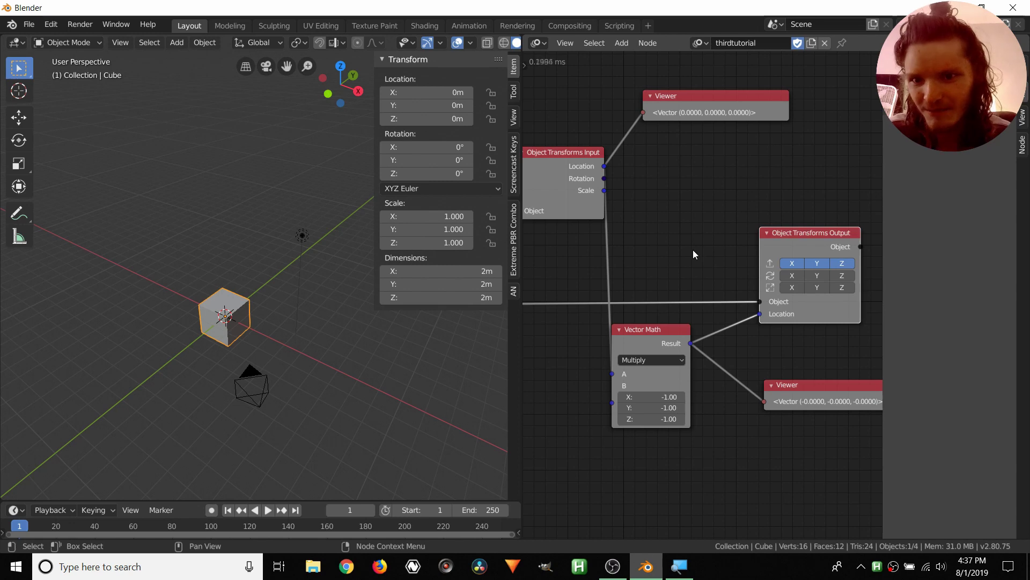
Step: In front orthographic view, move Cube along X to 5.4248 m
left_click(328, 94)
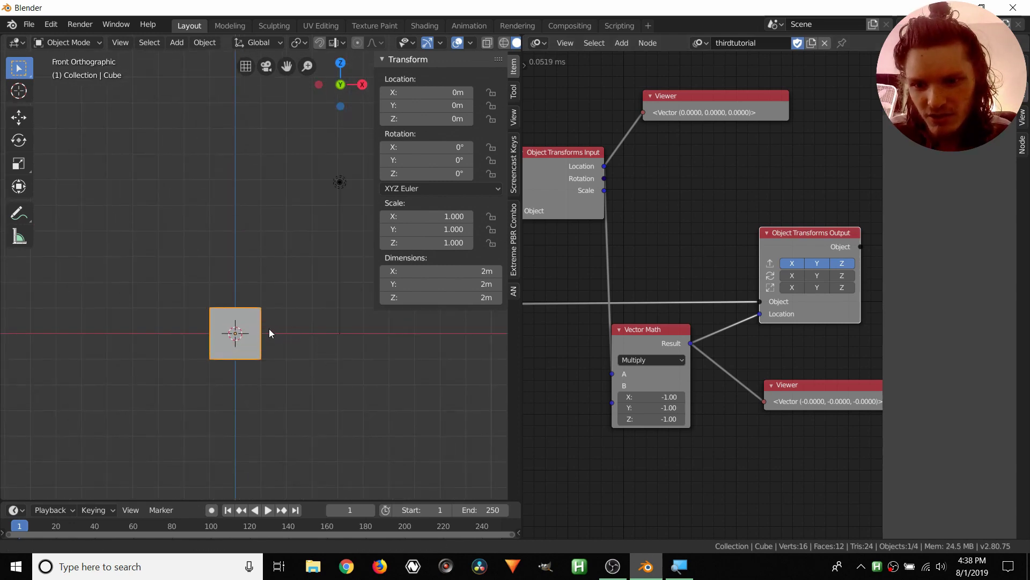
middle_click_drag(269, 328, 253, 321, "shift")
key("g")
key("x")
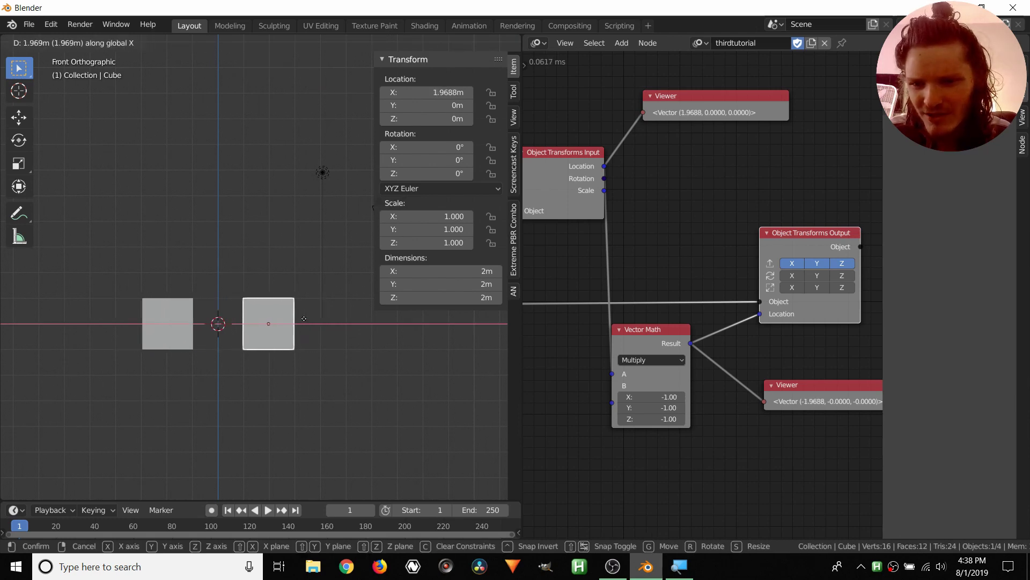
left_click(359, 322)
key("g")
key("x")
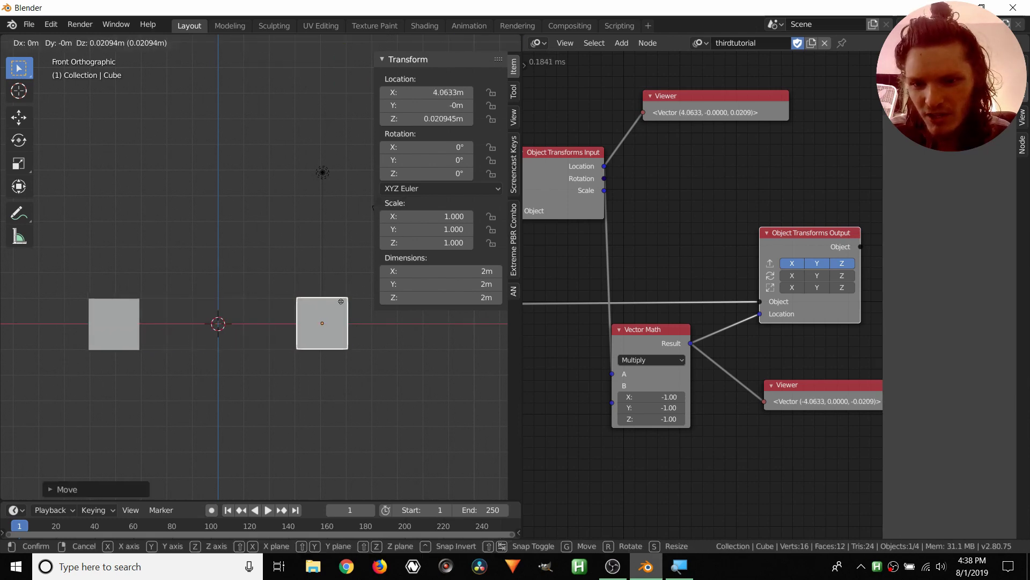
left_click(288, 277)
Step: In right orthographic view, move Cube to Y 2.7228 m and Z 3.435 m
left_click(363, 84)
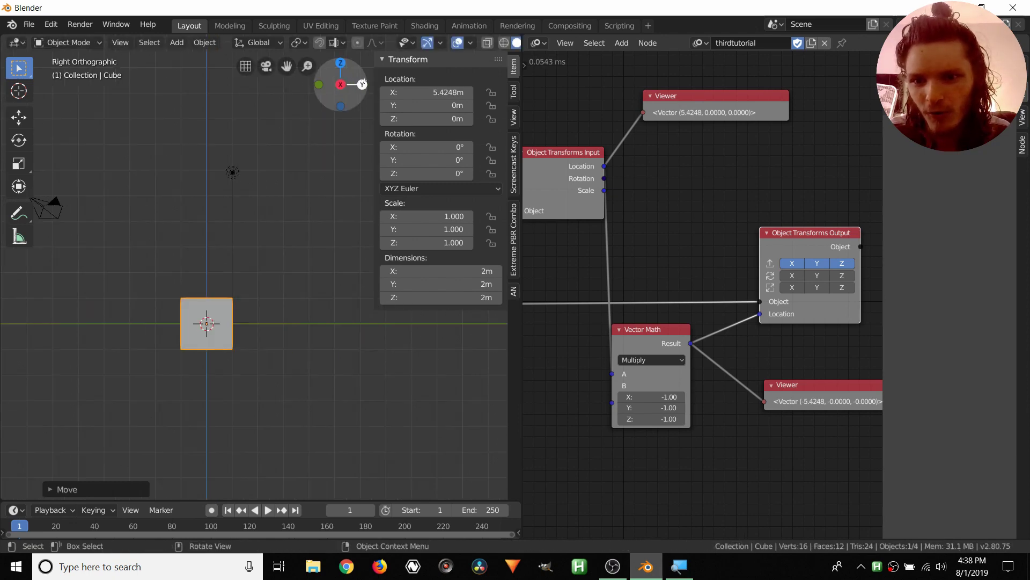
key("g")
key("y")
left_click(326, 272)
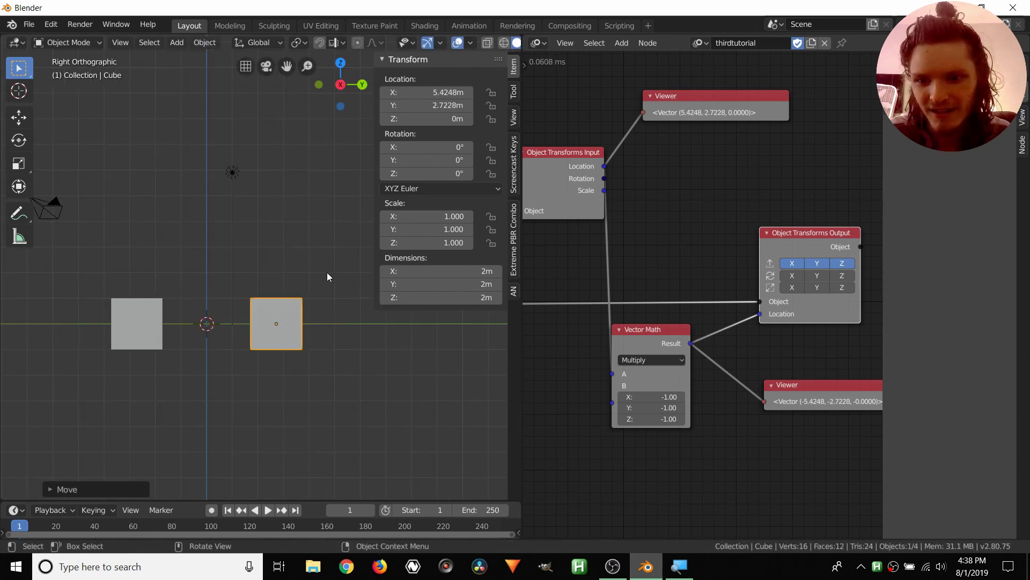
key("g")
key("z")
key("Return")
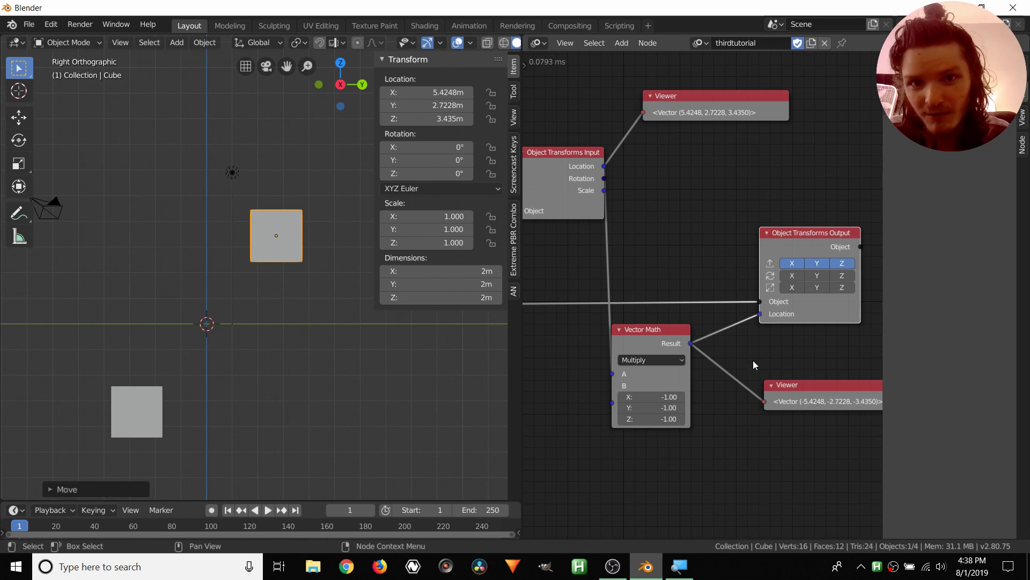
left_click(665, 397)
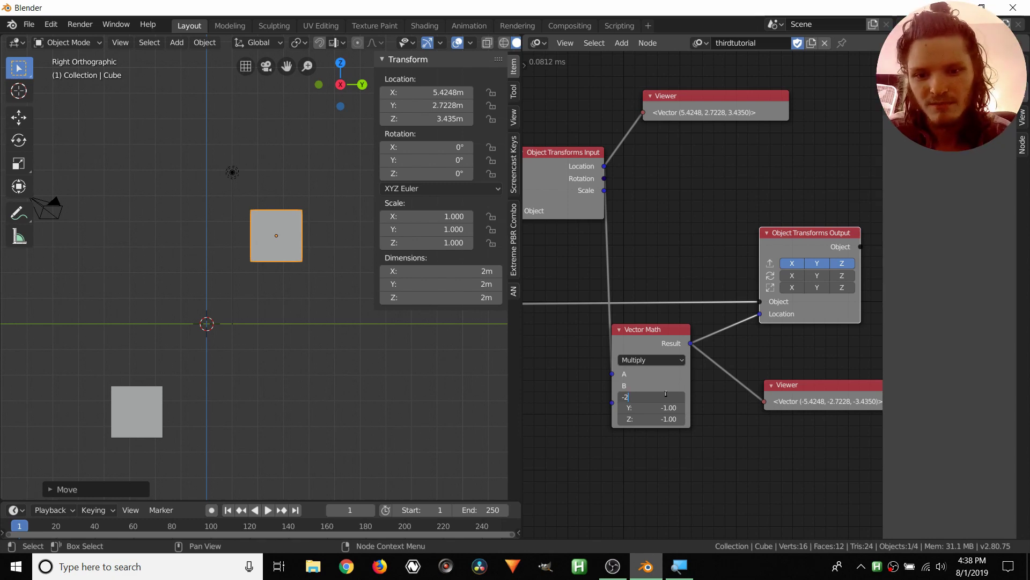
Step: Commit -2 as the B X multiplier and move Cube along X to 2.5293 m
key("Return")
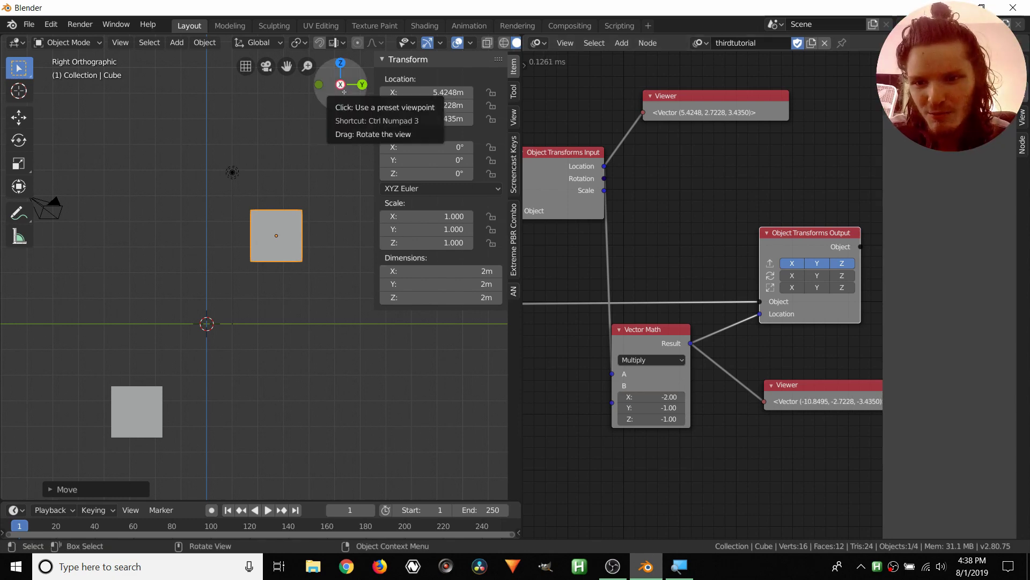
middle_click_drag(240, 227, 330, 78)
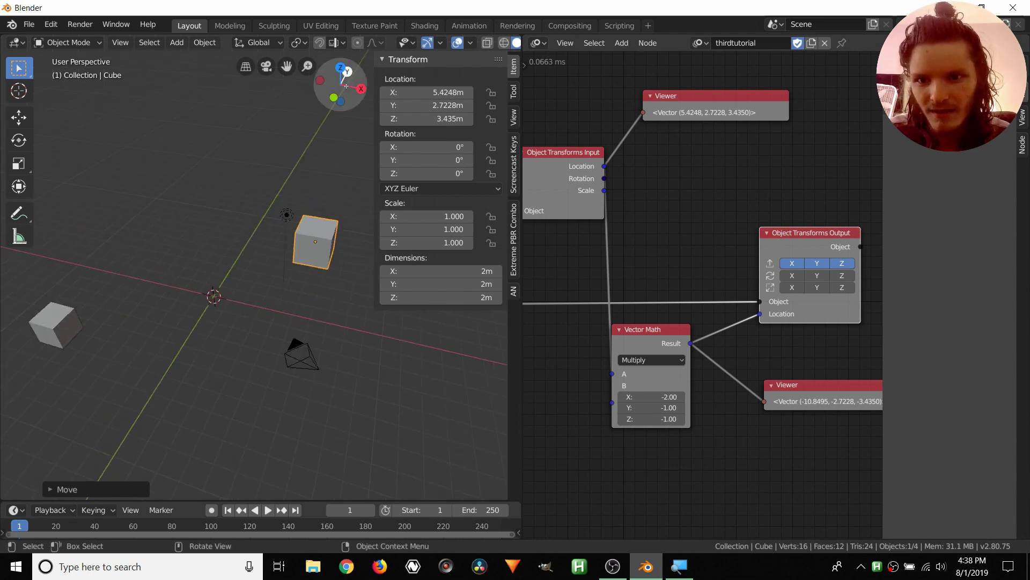
left_click(330, 80)
key("g")
key("x")
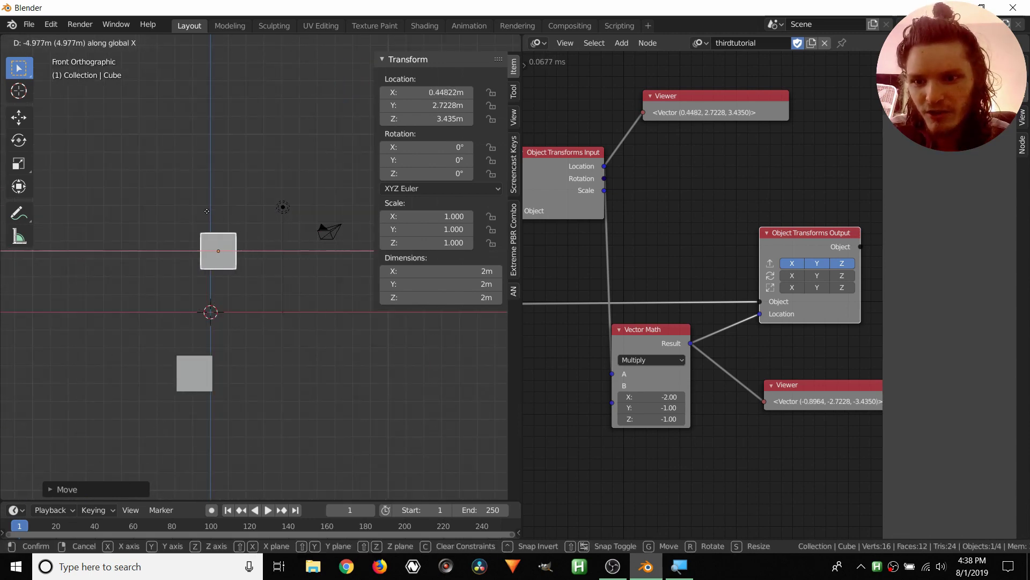
left_click(203, 215)
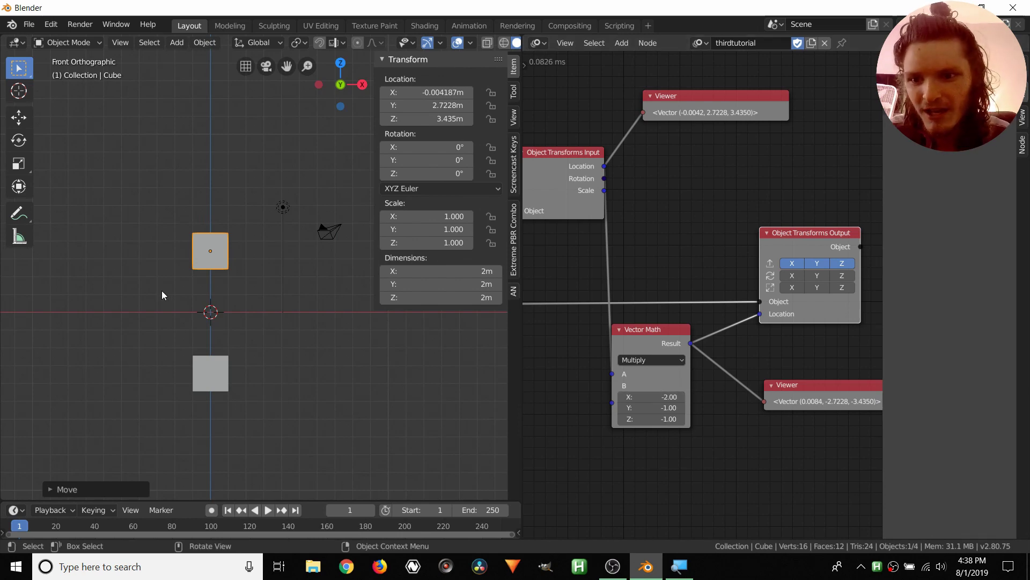
key("g")
key("x")
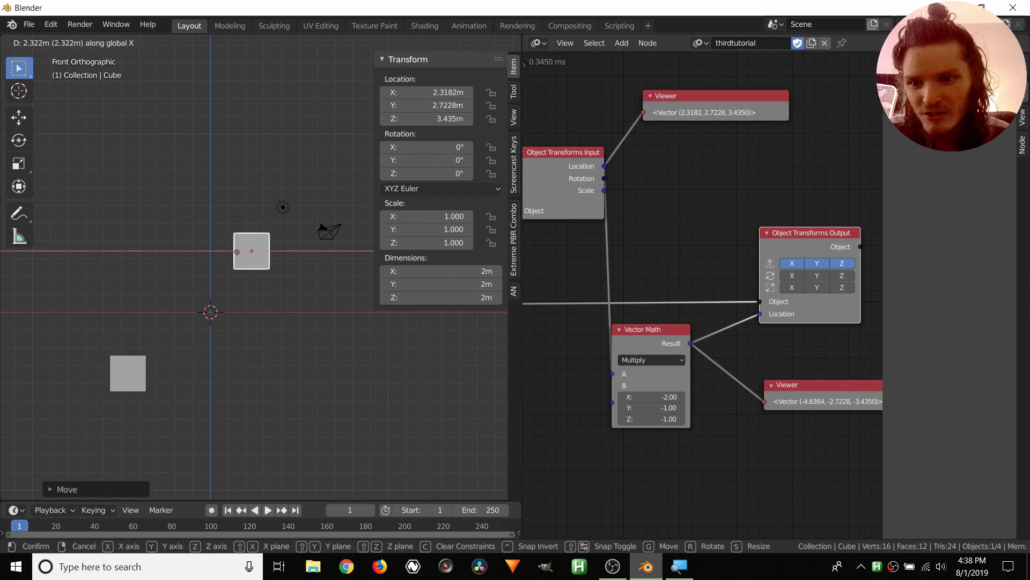
left_click(242, 250)
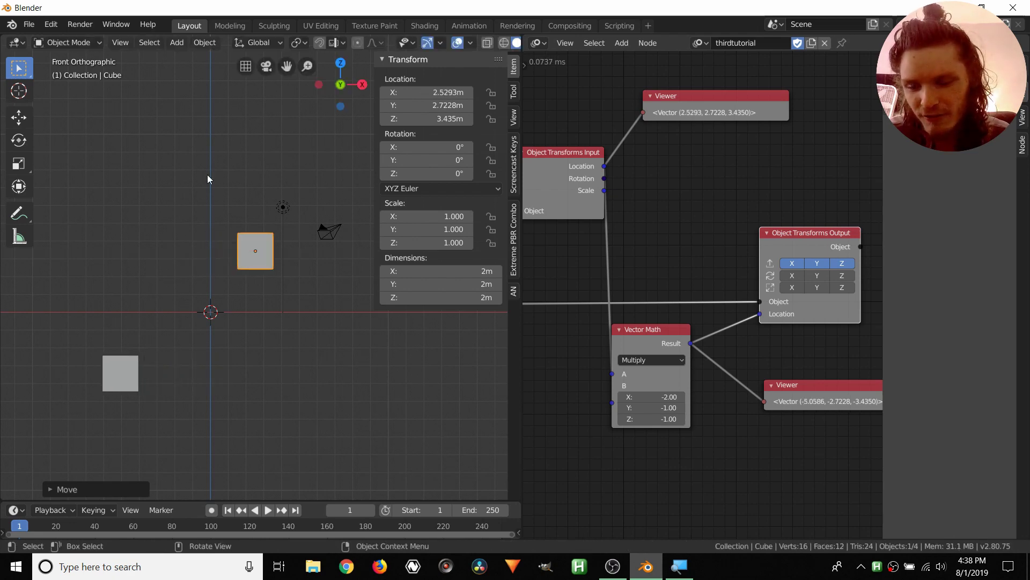
Step: Change the Multiply B X factor to -3 and move Cube along X to test
left_click(657, 400)
type("-3")
key("Return")
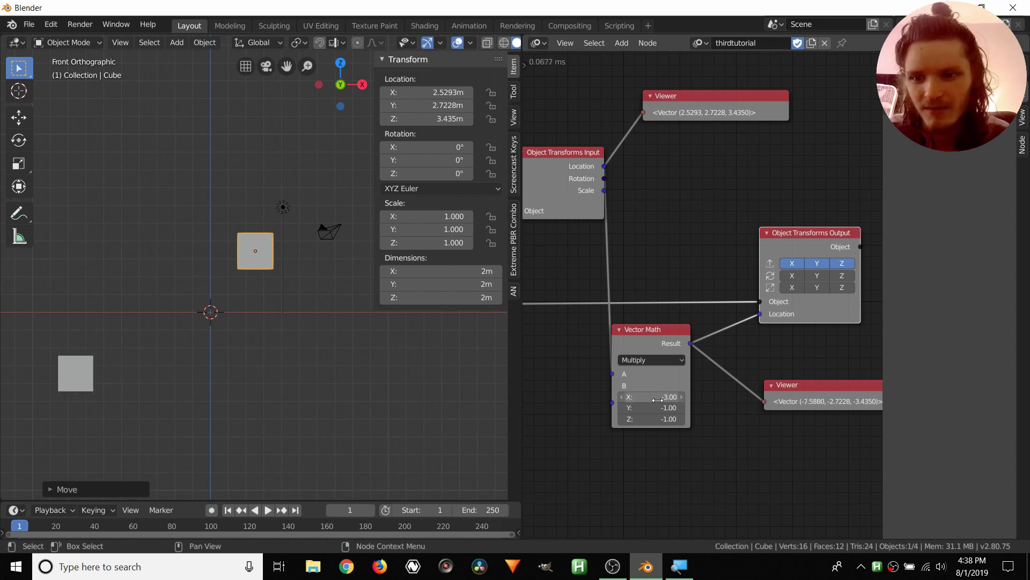
key("g")
key("x")
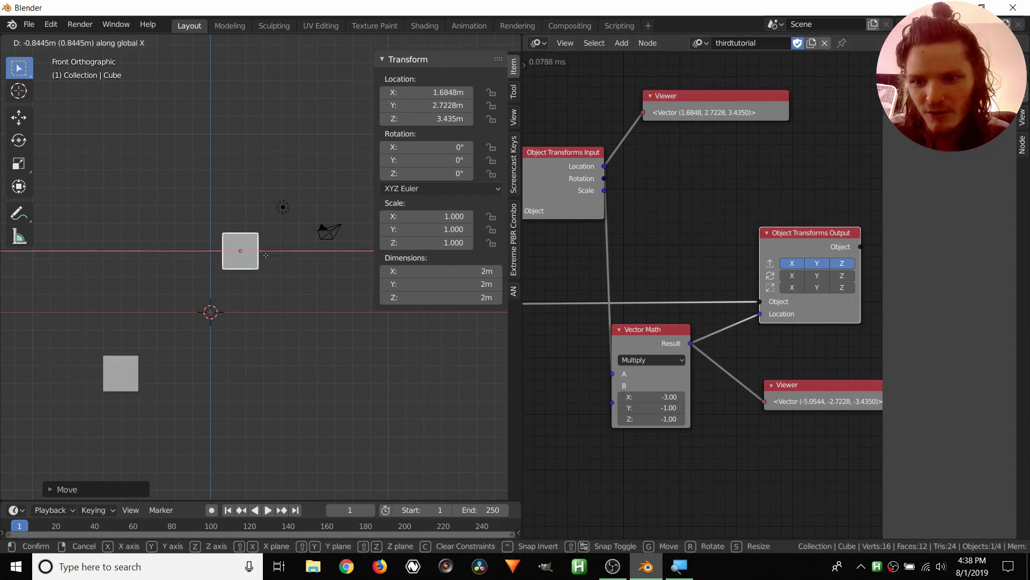
left_click(271, 258)
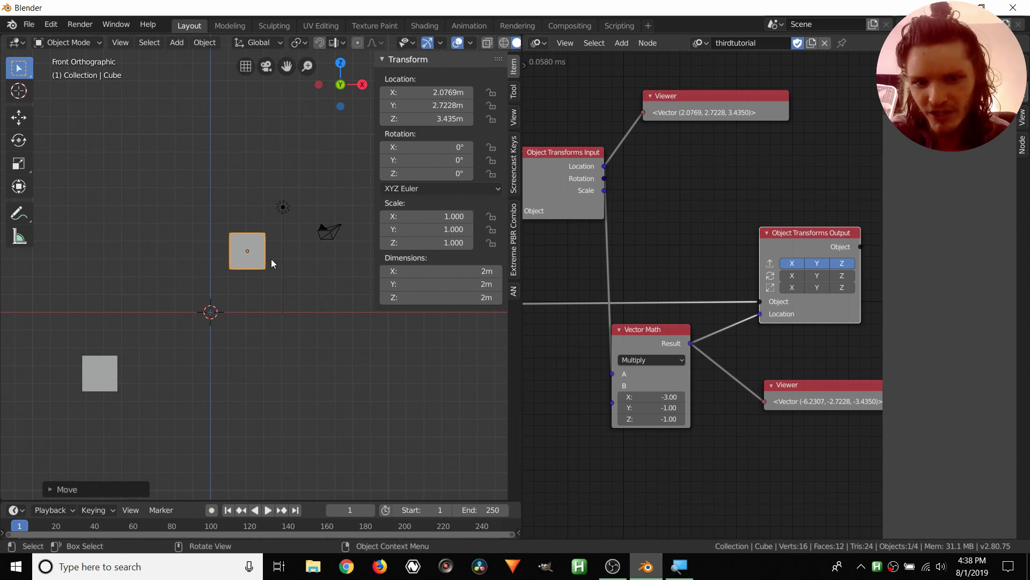
Step: Replace the Multiply node with a new Vector Math node, wiring the Cube's location into A and Result into output Location
left_click(652, 331)
key("x")
key("shift+a")
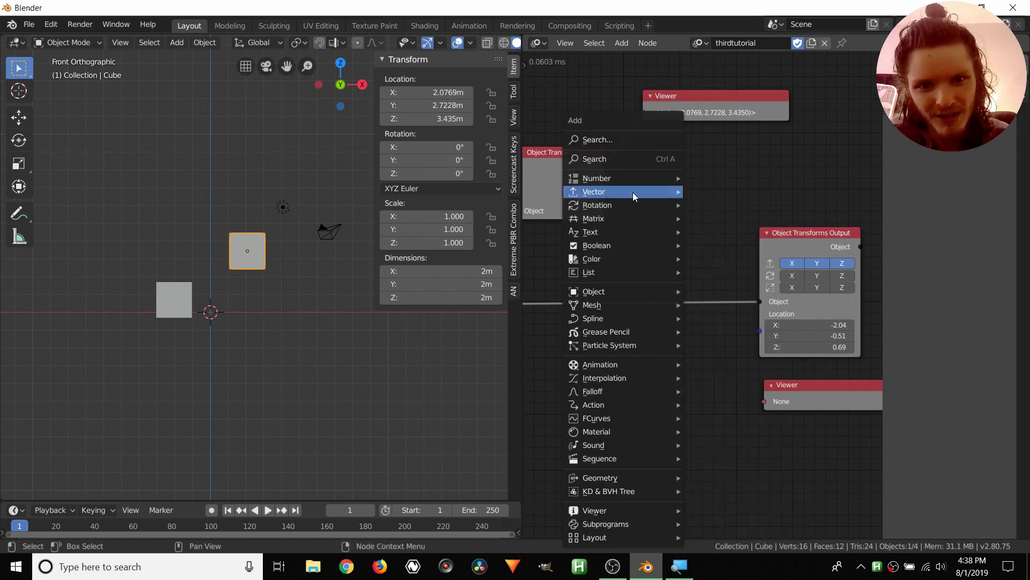
mouse_move(633, 191)
left_click(727, 385)
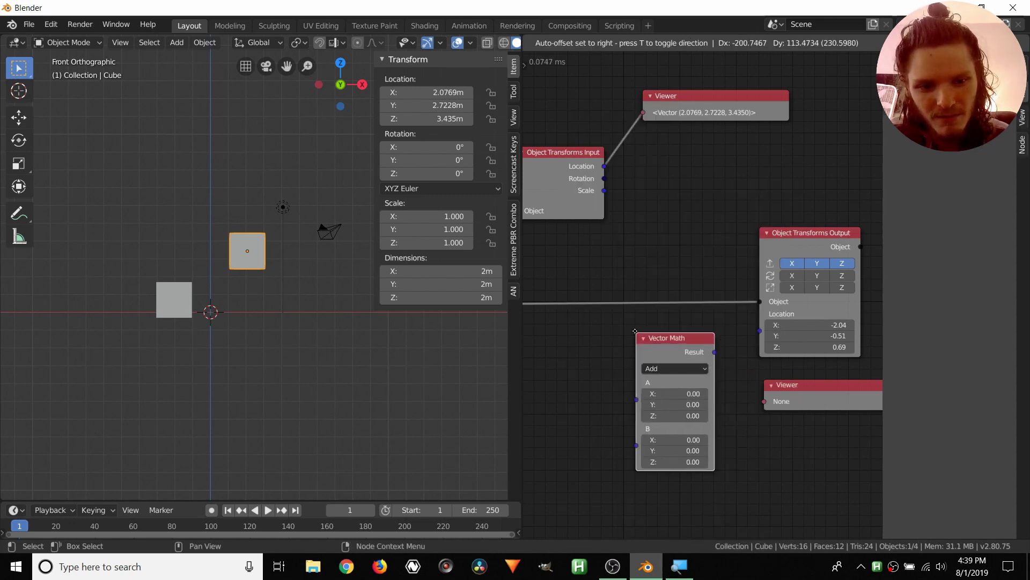
left_click(630, 322)
left_click_drag(604, 167, 632, 390)
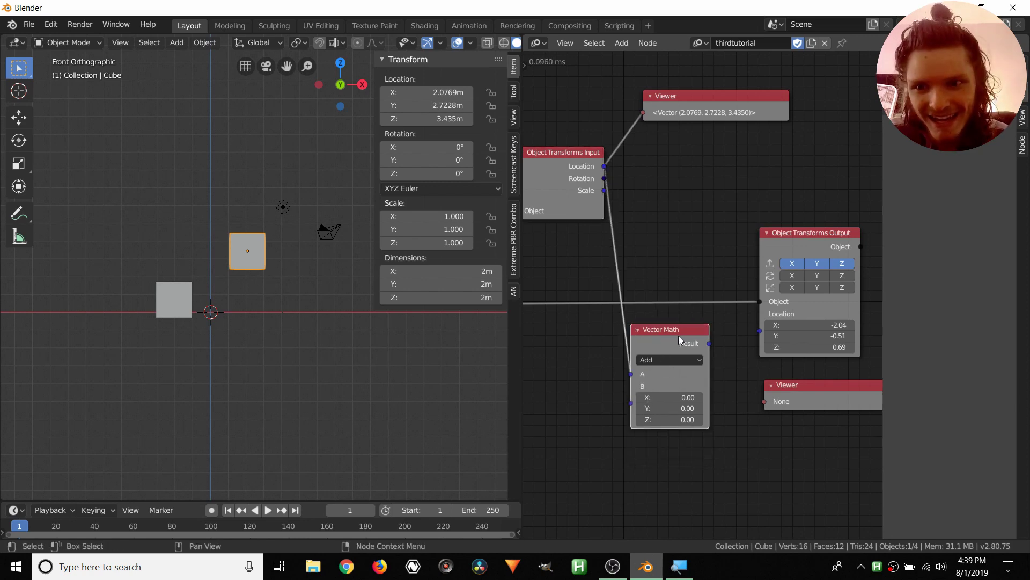
middle_click_drag(218, 245, 217, 298)
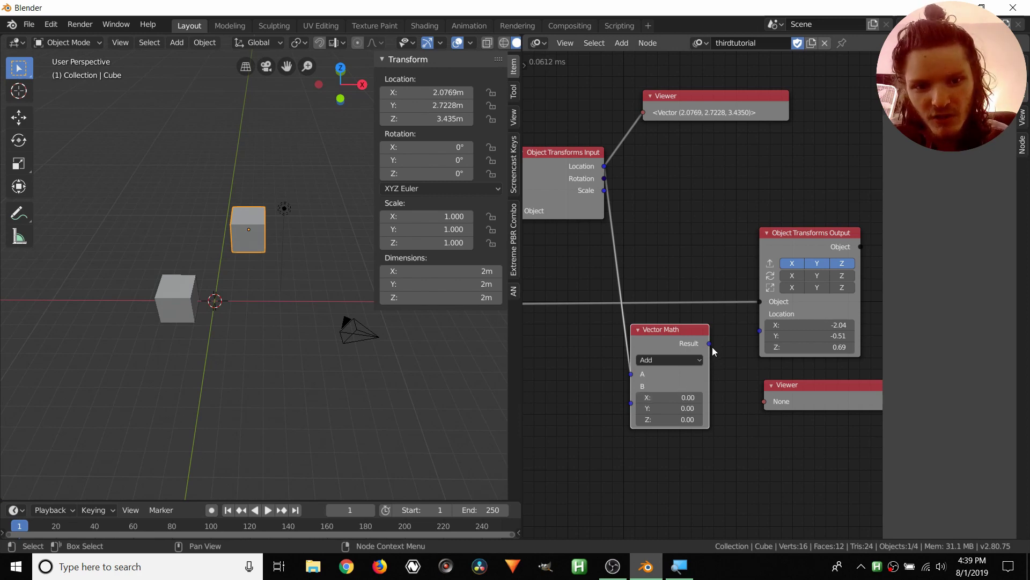
left_click_drag(709, 344, 758, 330)
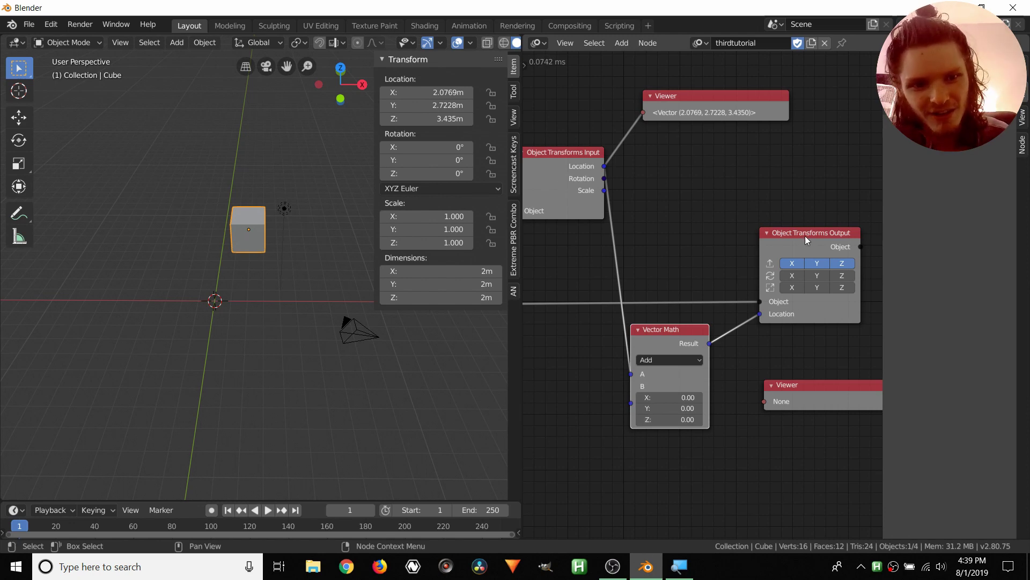
Step: Set the Vector Math Add B offset's X value to 4
scroll(668, 275, "down", 2)
middle_click_drag(668, 275, 689, 310)
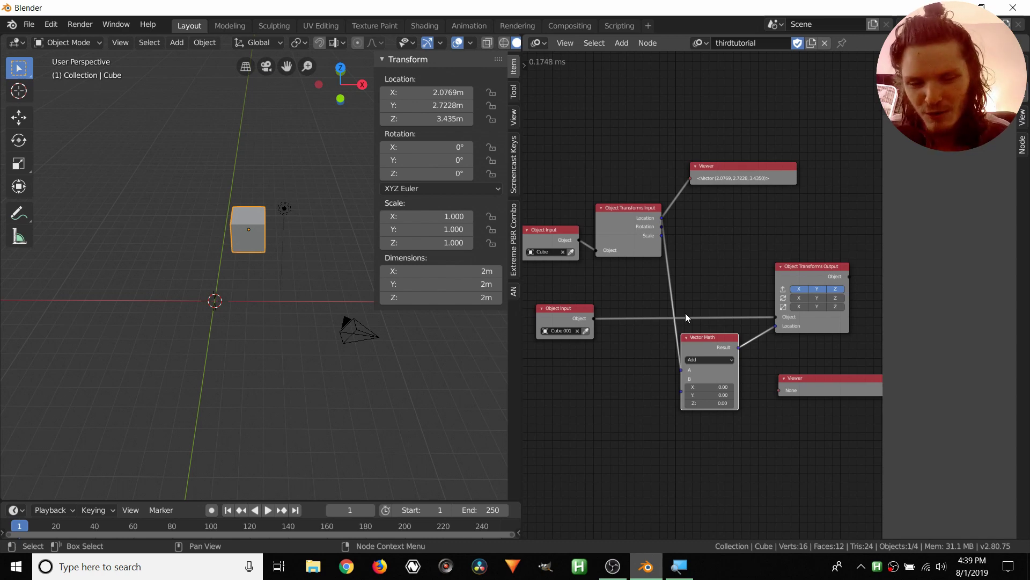
middle_click_drag(215, 222, 214, 155)
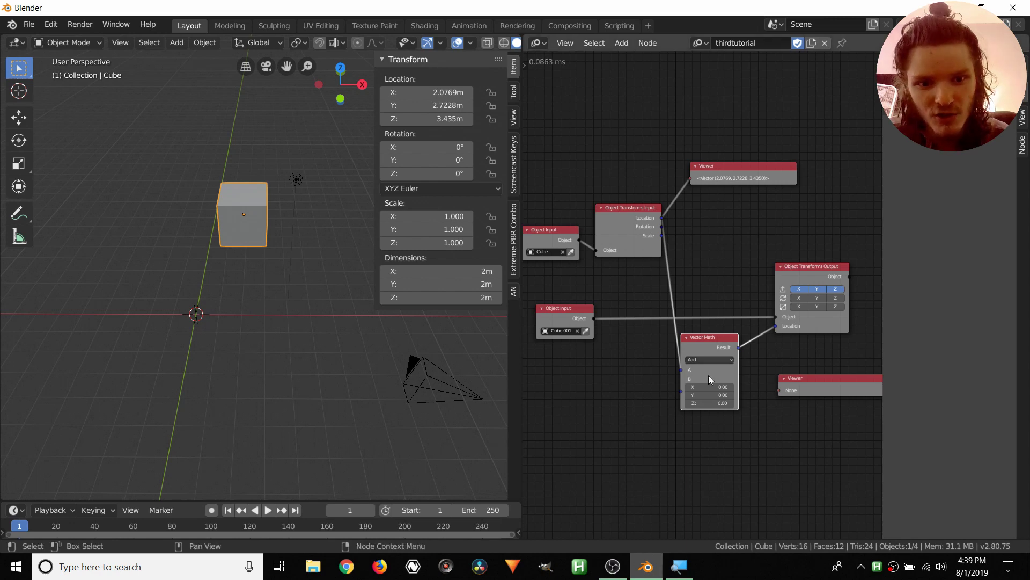
scroll(708, 376, "up", 2)
left_click(722, 432)
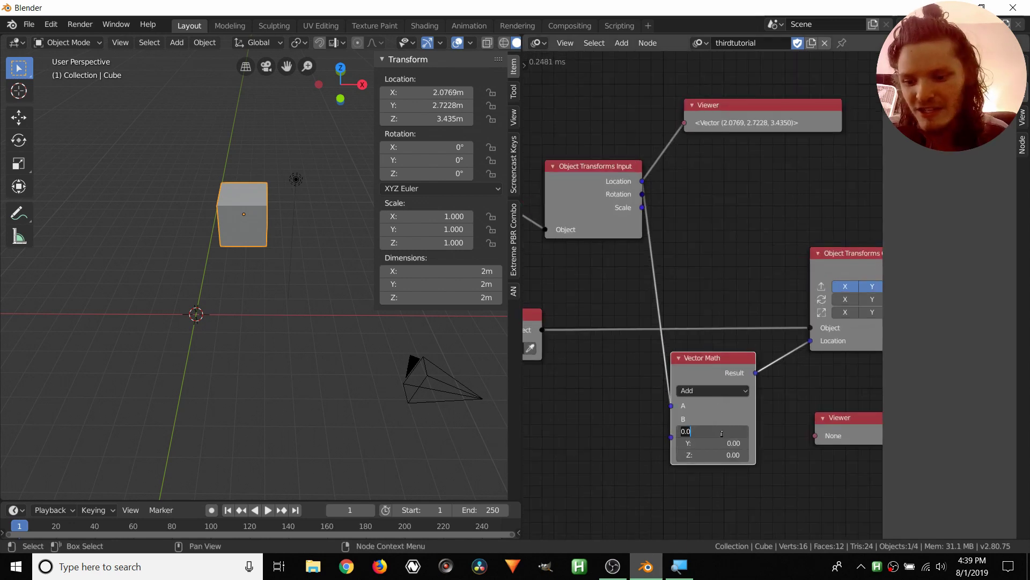
type("4")
key("Return")
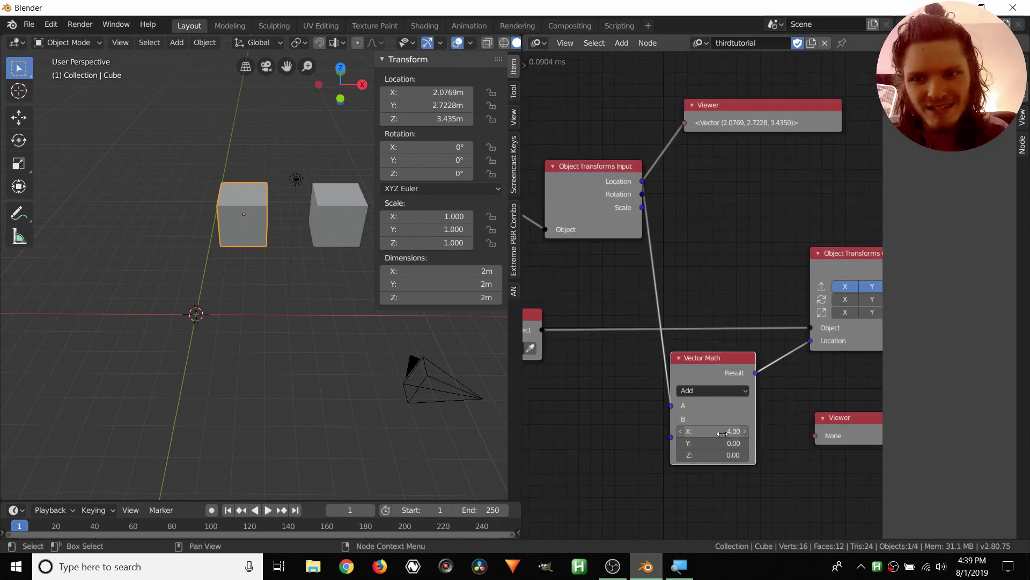
Step: Move the Cube to several spots to check that Cube.001 follows with the offset
key("g")
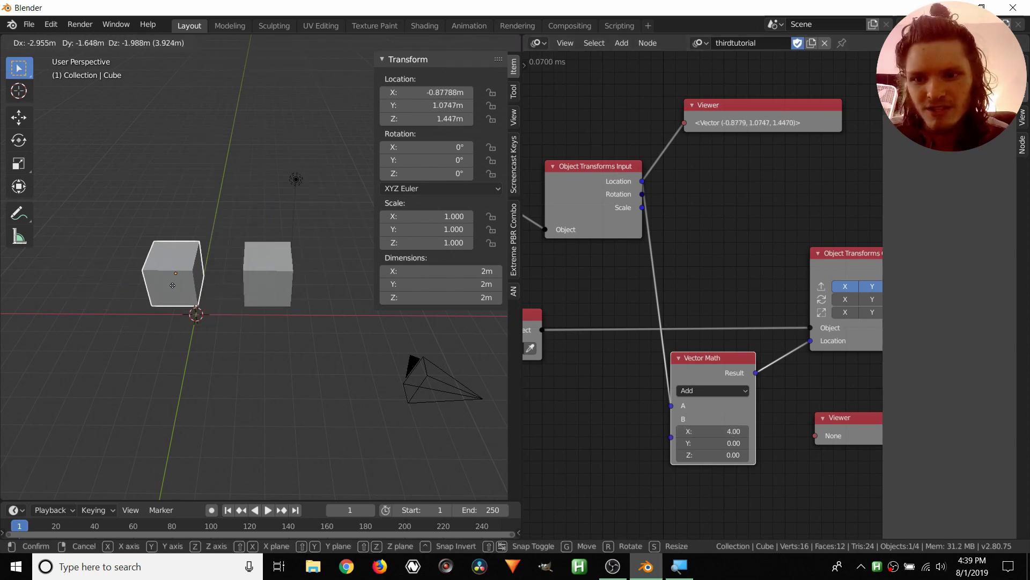
left_click(124, 240)
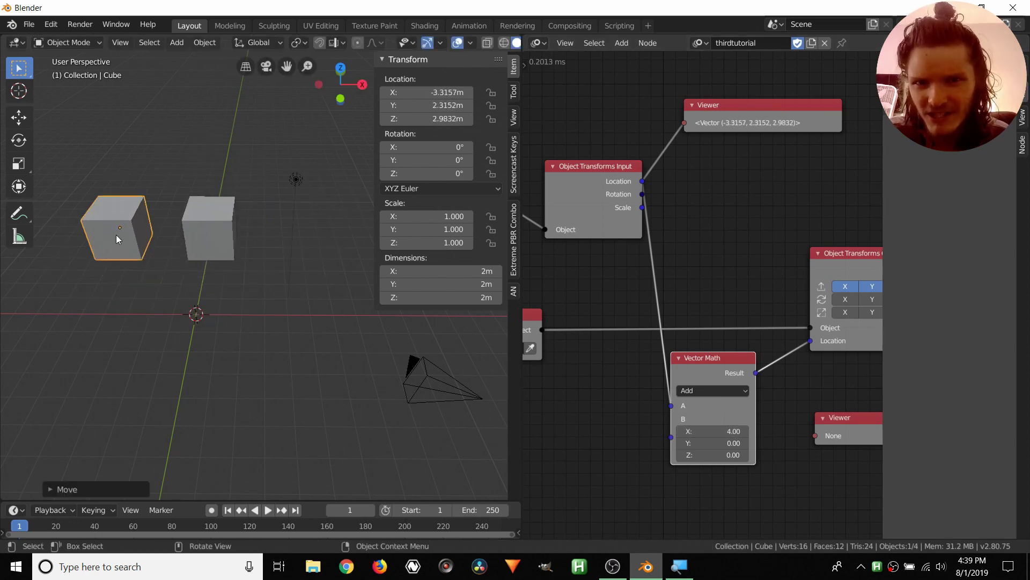
key("g")
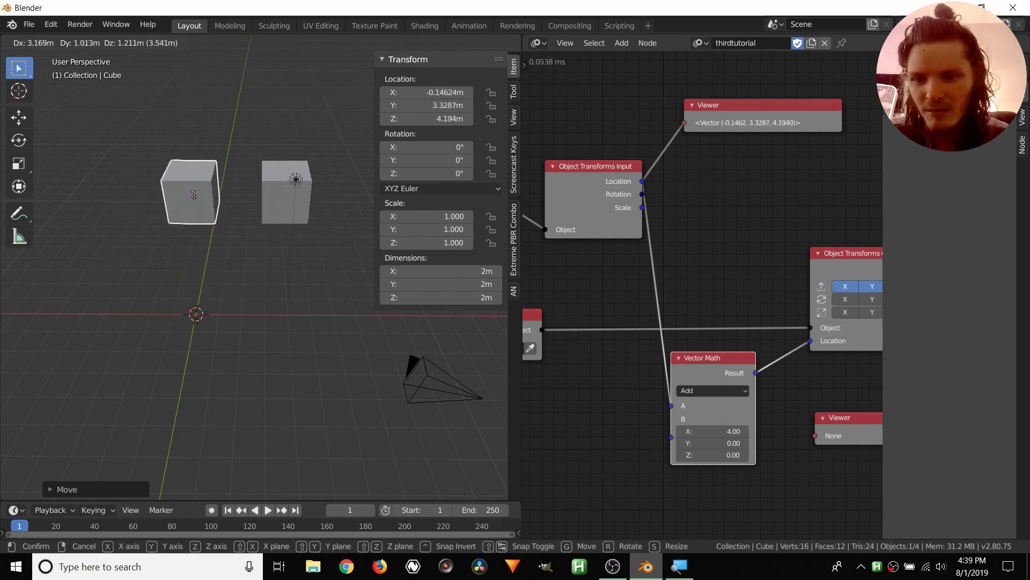
left_click(224, 227)
middle_click_drag(224, 228, 185, 230)
key("g")
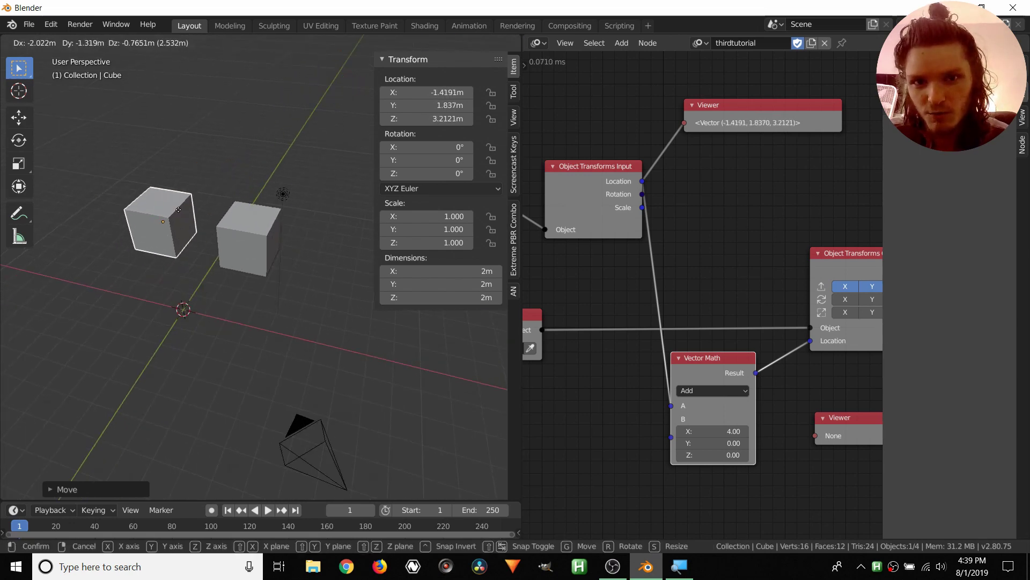
left_click(223, 237)
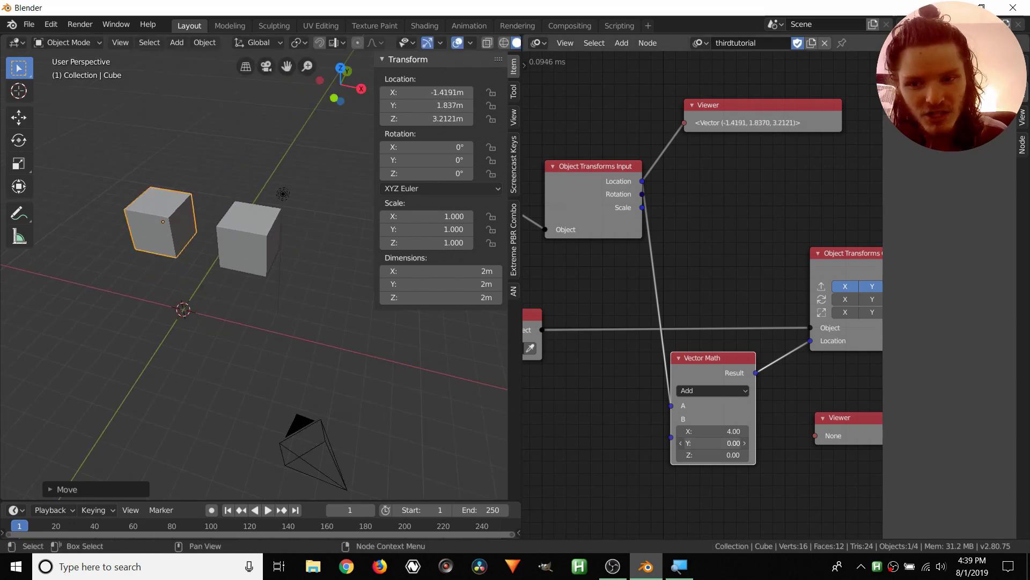
Step: Set the B offset Y to 1.53 and Z to 4.08, then move the Cube to verify
mouse_move(717, 443)
left_mouse_down()
mouse_move(732, 443)
mouse_move(720, 442)
mouse_move(736, 455)
mouse_move(720, 457)
left_mouse_up()
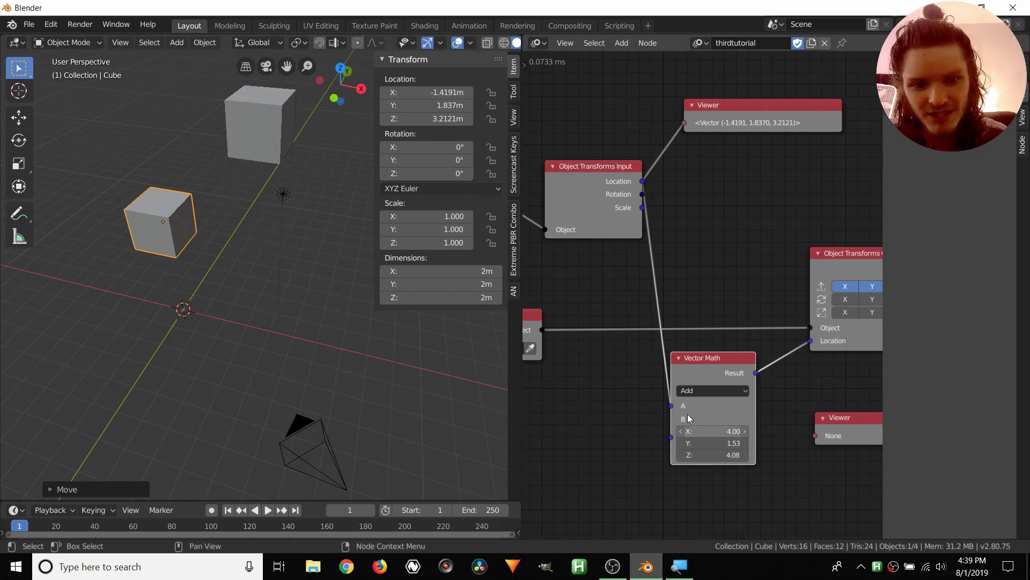
key("g")
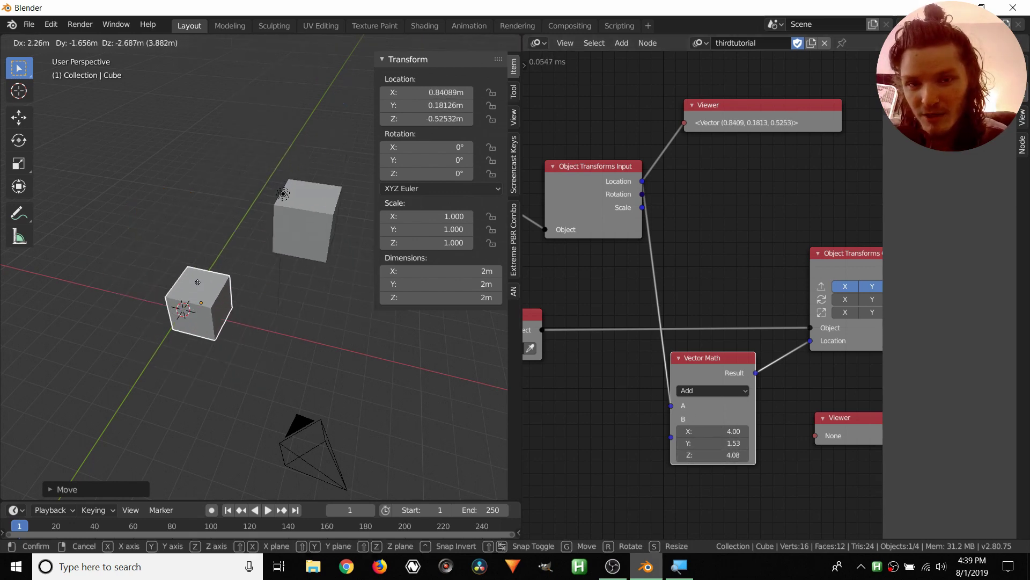
left_click(165, 275)
middle_click_drag(165, 275, 256, 275)
key("g")
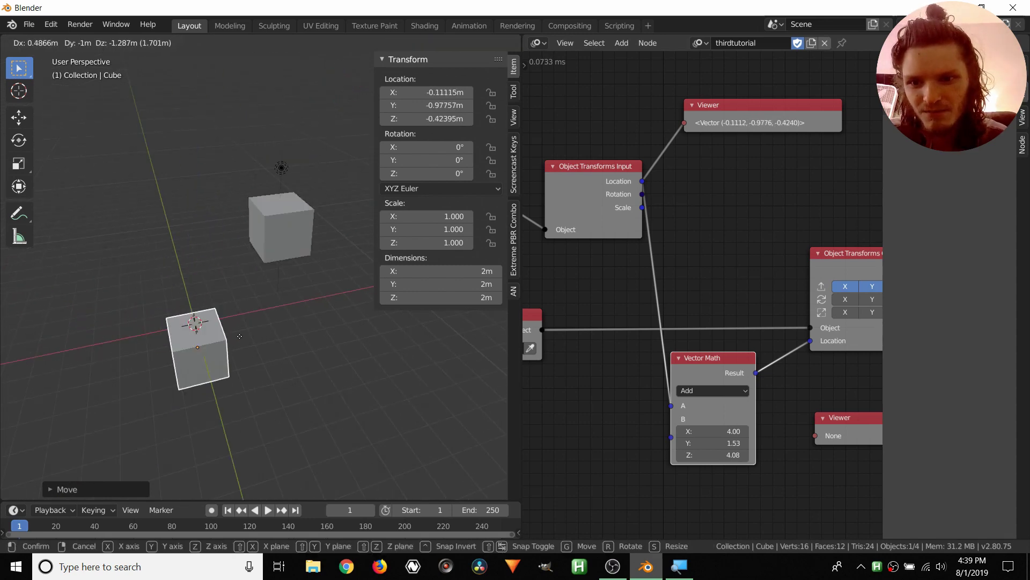
left_click(242, 304)
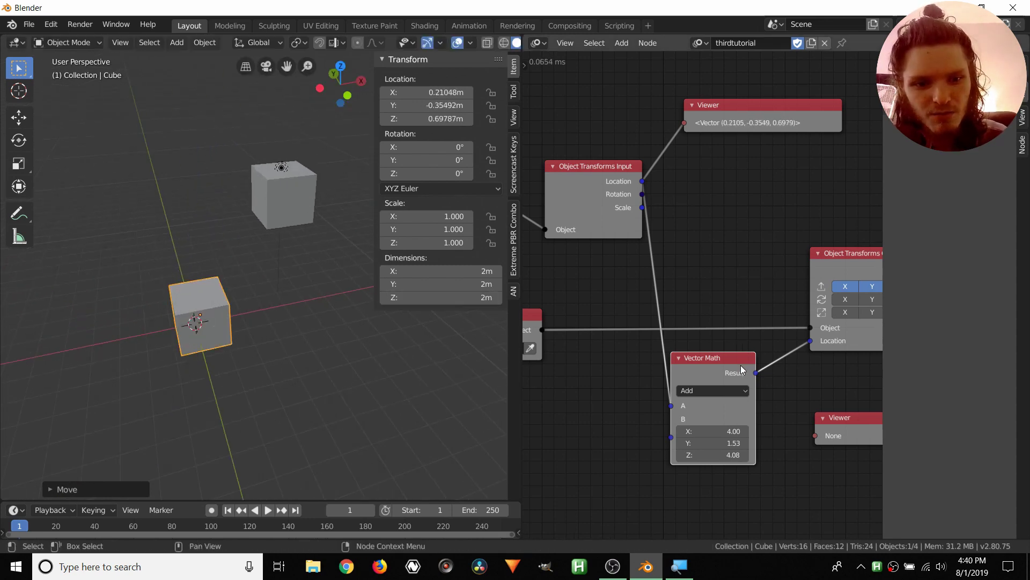
Step: Delete the Vector Math Add node, select the Object Transforms Input node, and bring up the add-node menu
key("x")
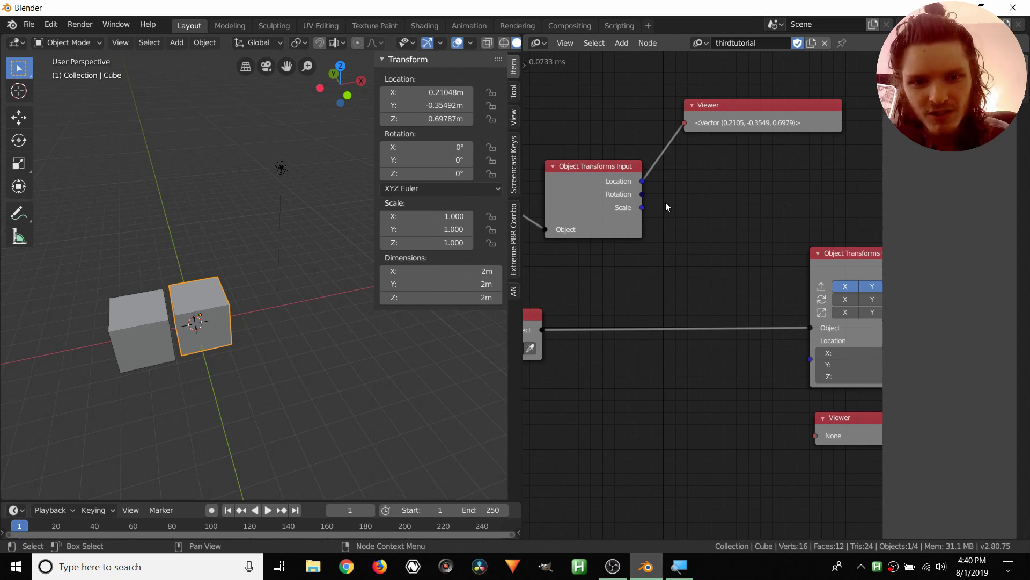
left_click(644, 206)
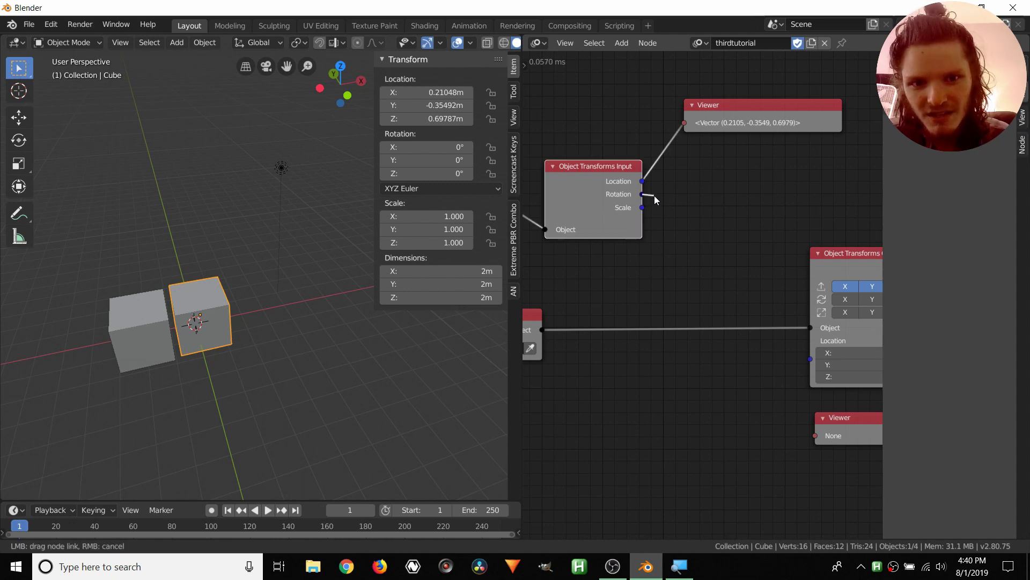
scroll(684, 259, "right", 2)
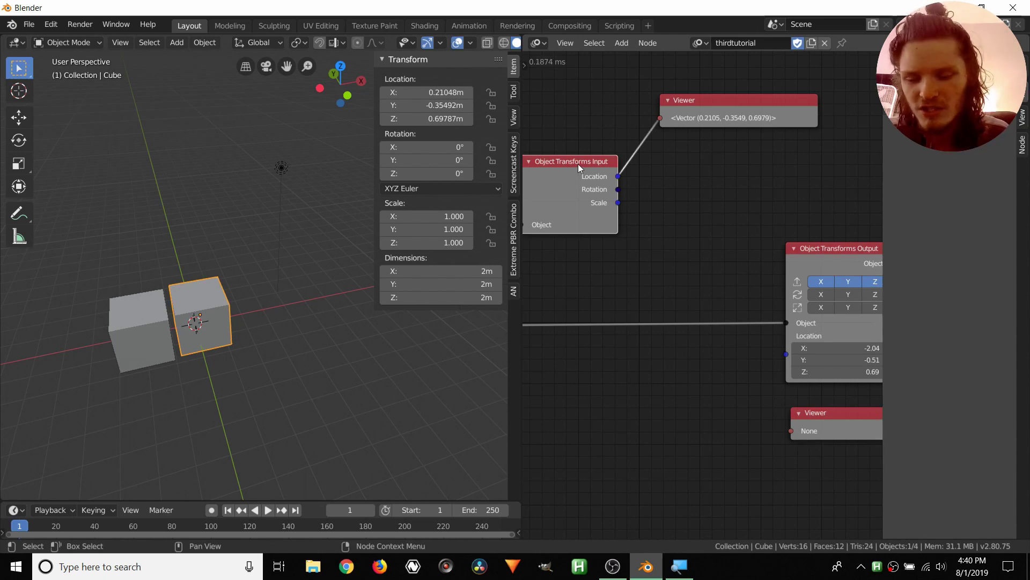
key("shift+a")
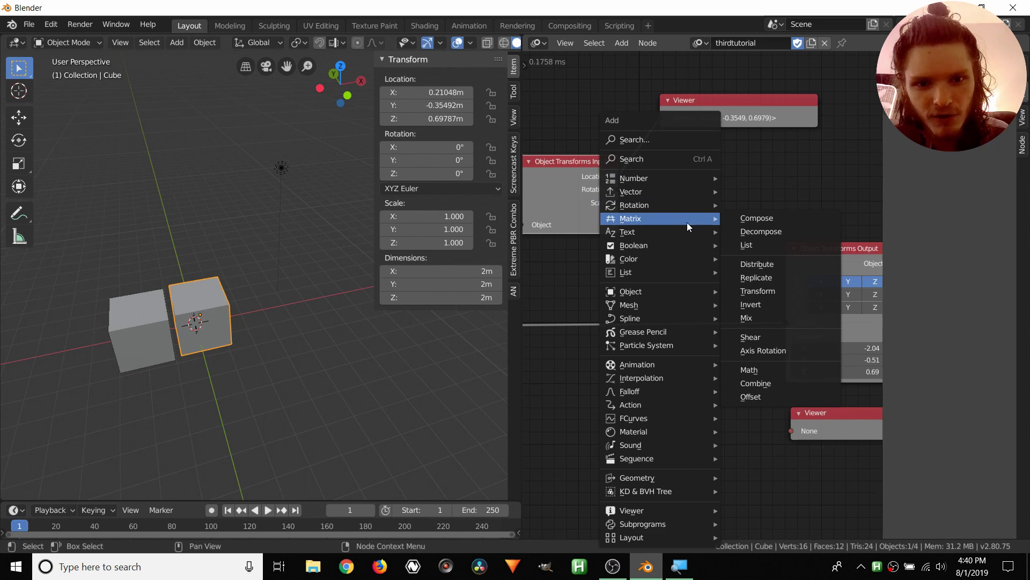
mouse_move(671, 204)
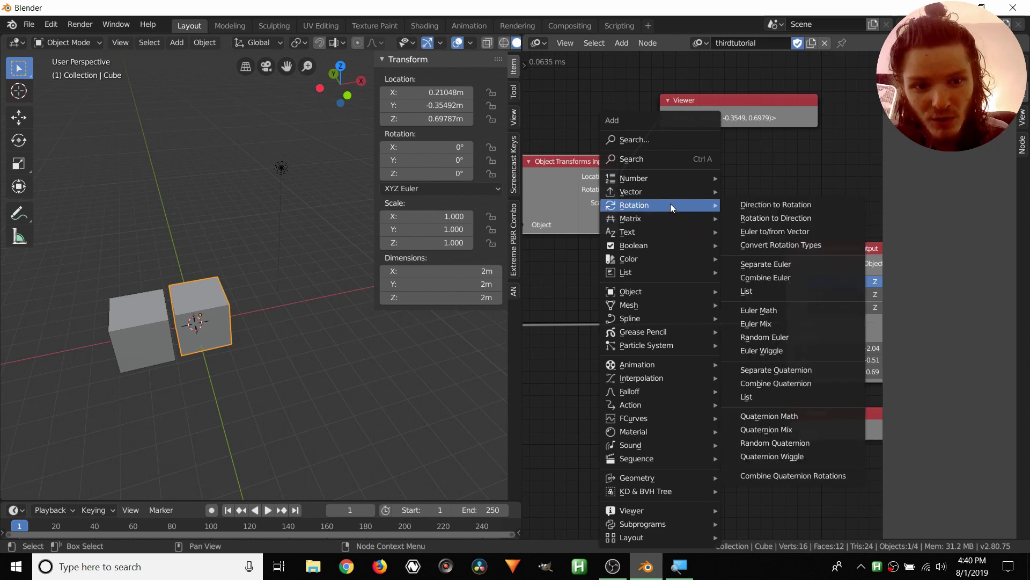
Step: Add an Euler Math node fed by the Cube's transform into A, with B X set to 45°
left_click(781, 310)
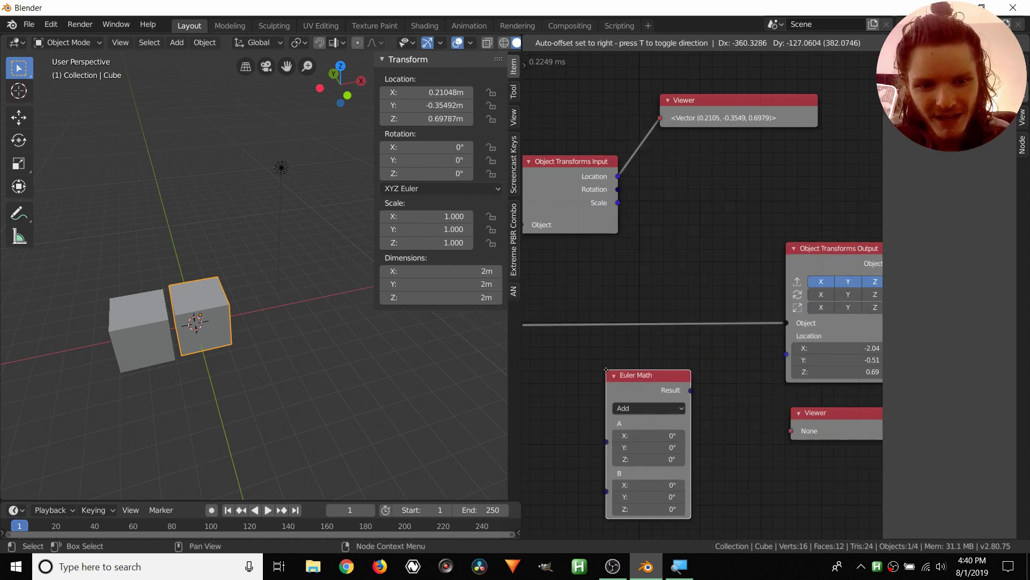
left_click(654, 419)
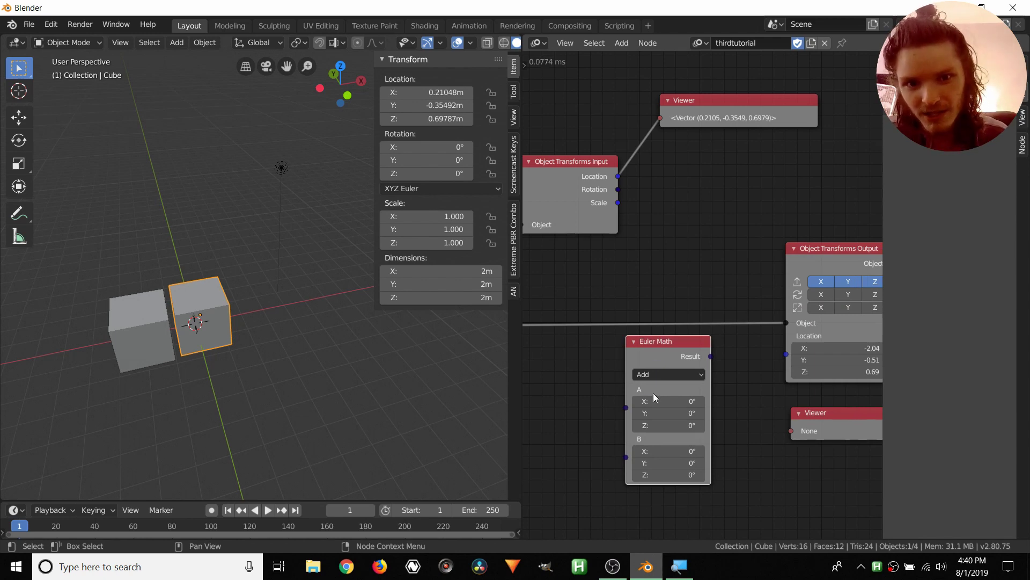
left_click_drag(655, 343, 678, 345)
left_click_drag(620, 200, 649, 411)
middle_click_drag(643, 284, 795, 316)
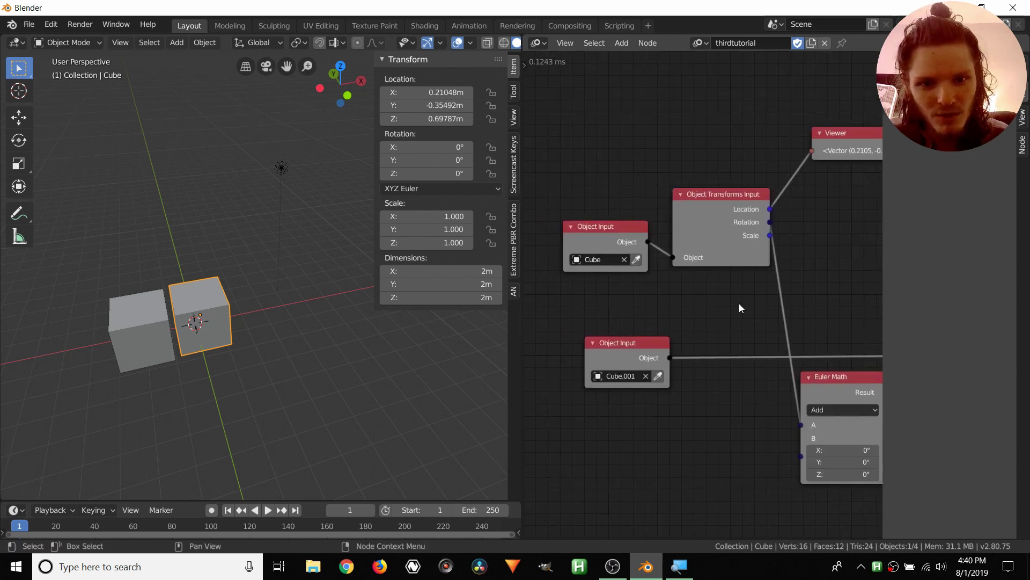
left_click(625, 253)
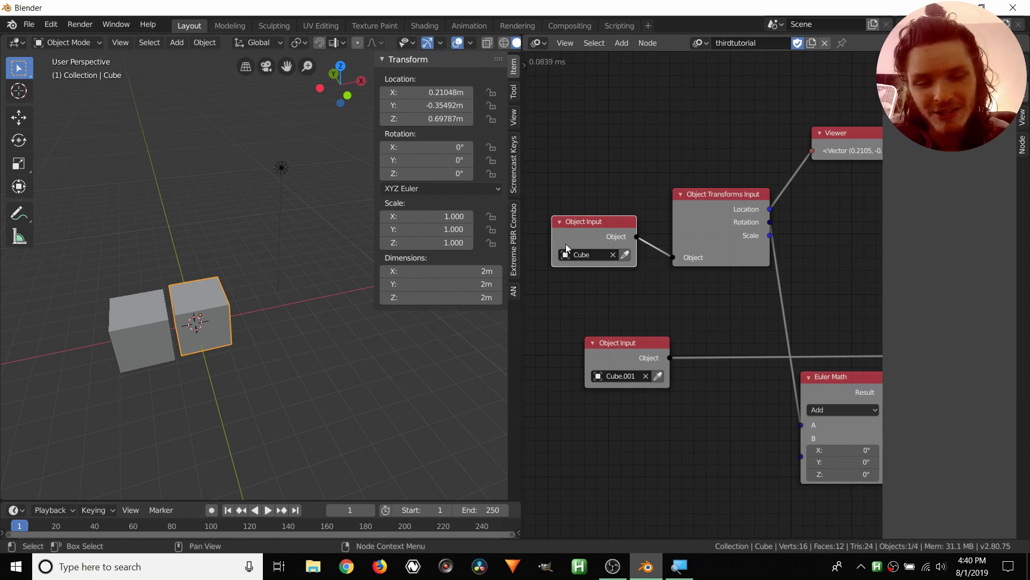
left_click_drag(694, 192, 706, 213)
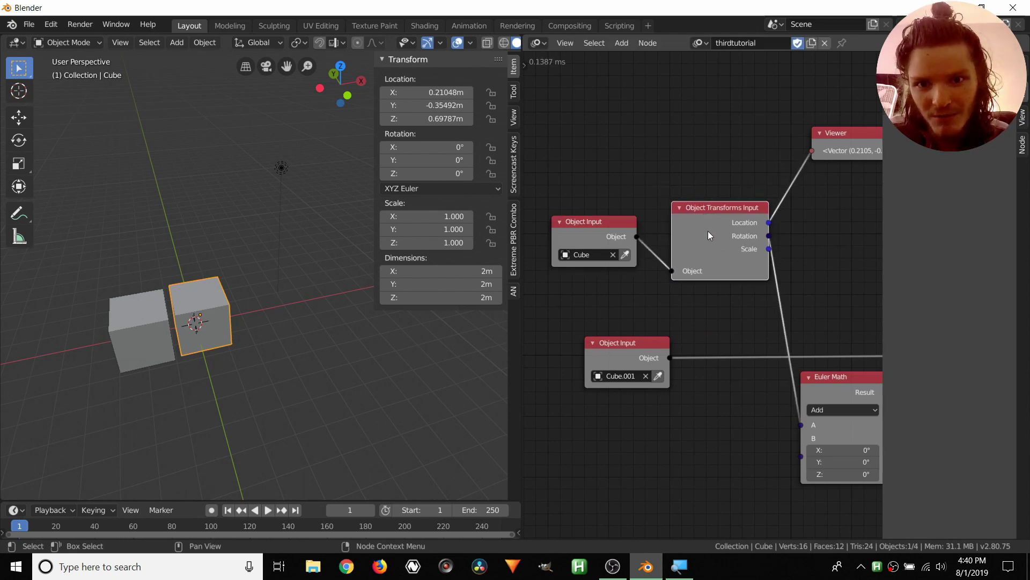
middle_click_drag(786, 280, 622, 242)
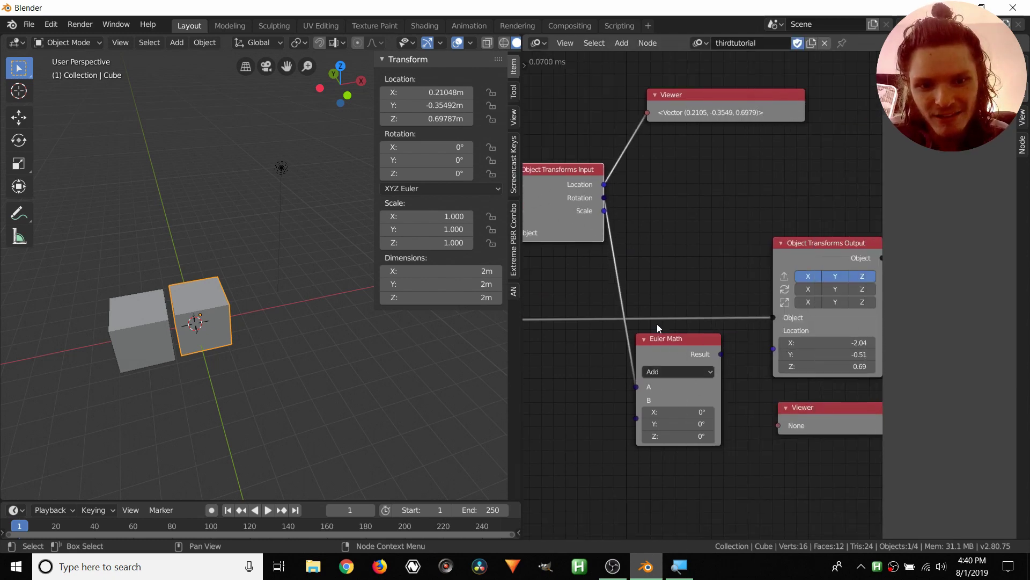
left_click(690, 411)
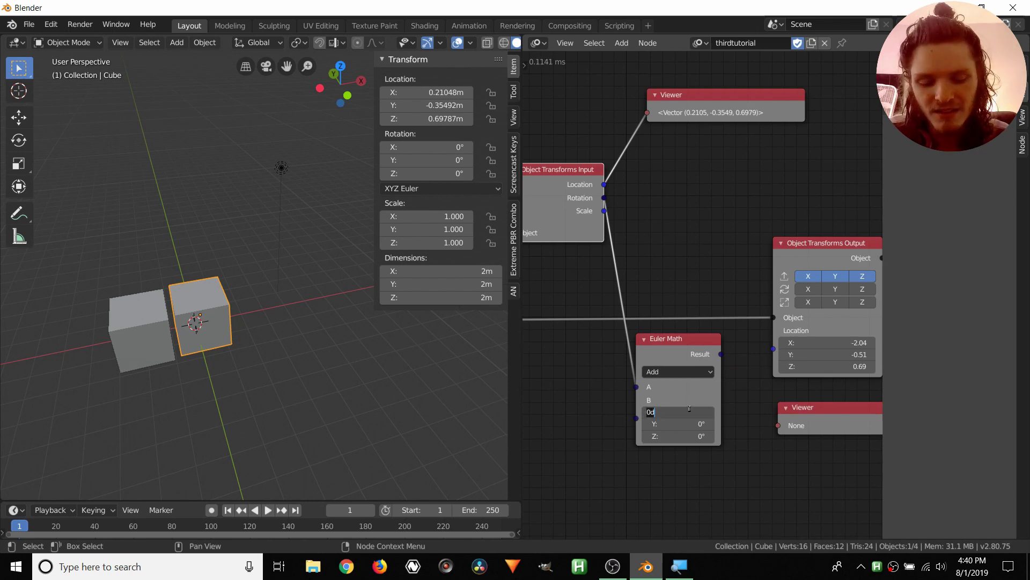
type("45")
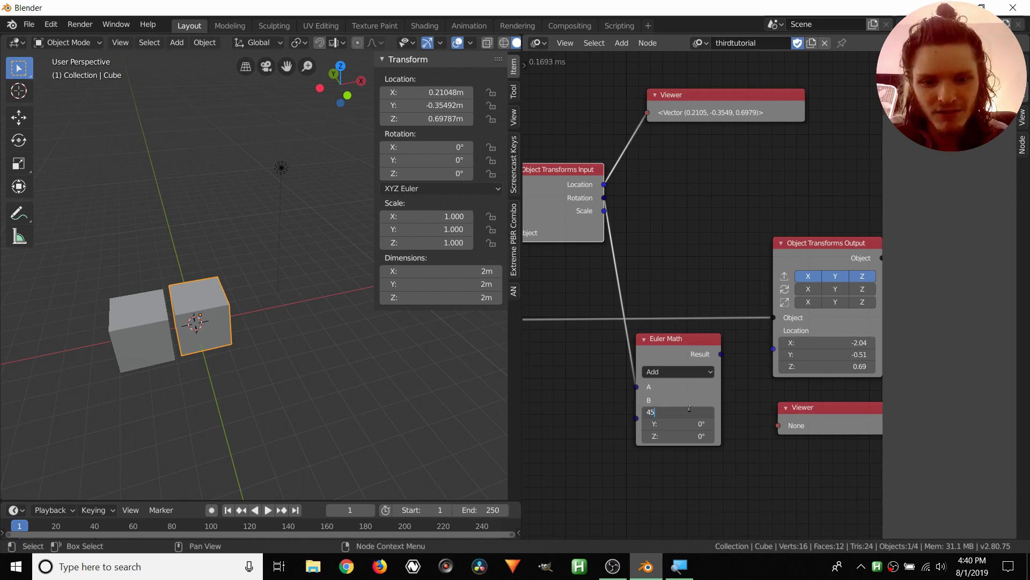
key("Return")
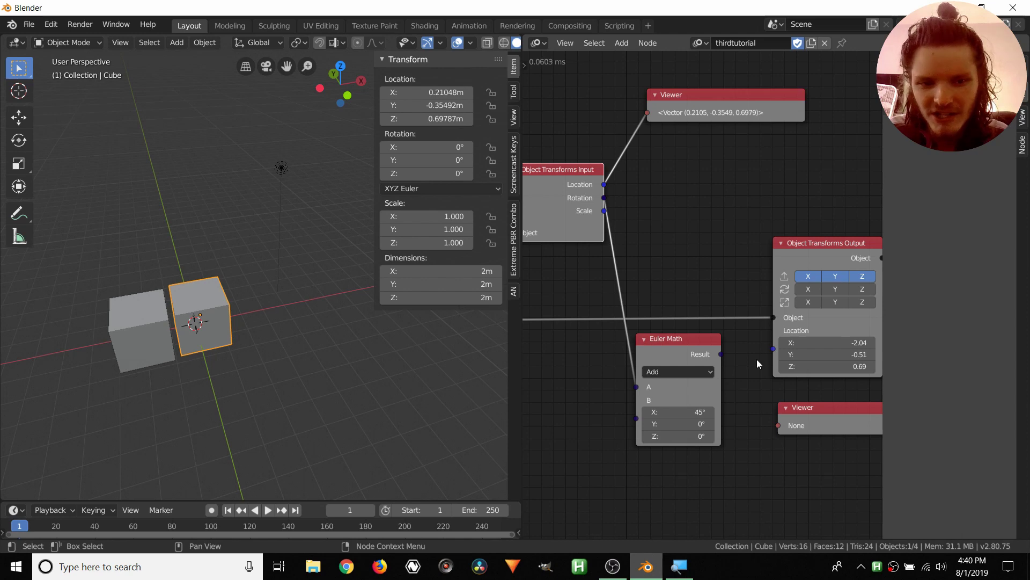
Step: Switch Object Transforms Output from Location X/Y to Rotation X/Y/Z and link Euler Math Result to Rotation
left_click(808, 276)
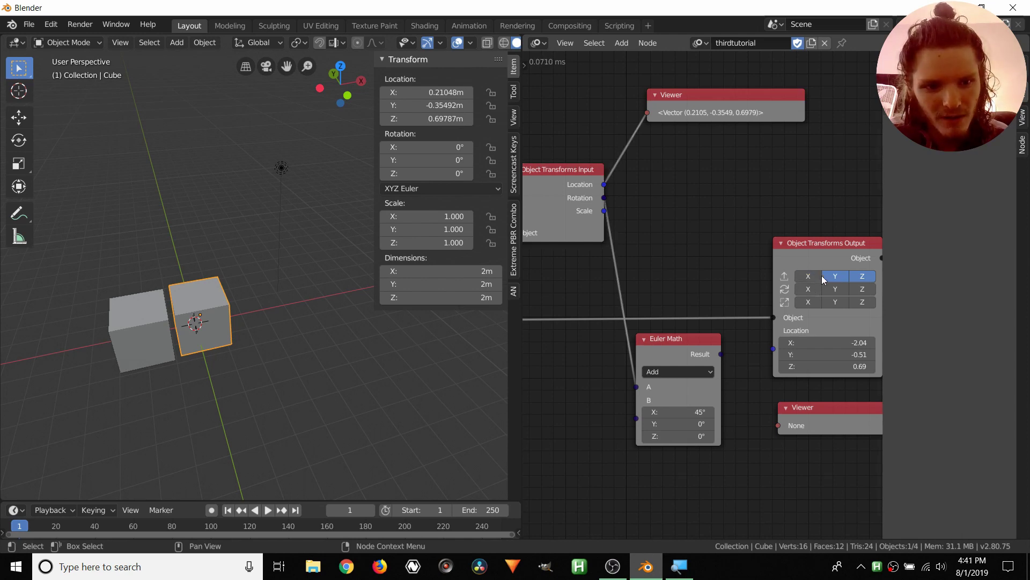
left_click(835, 276)
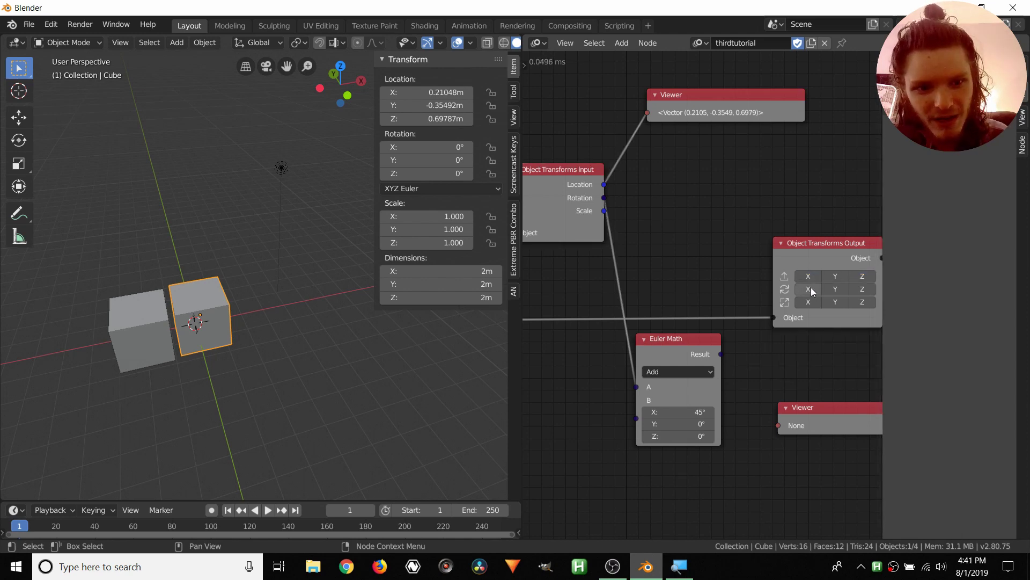
left_click(810, 288)
left_click(835, 288)
left_click(859, 289)
left_click_drag(721, 354, 769, 351)
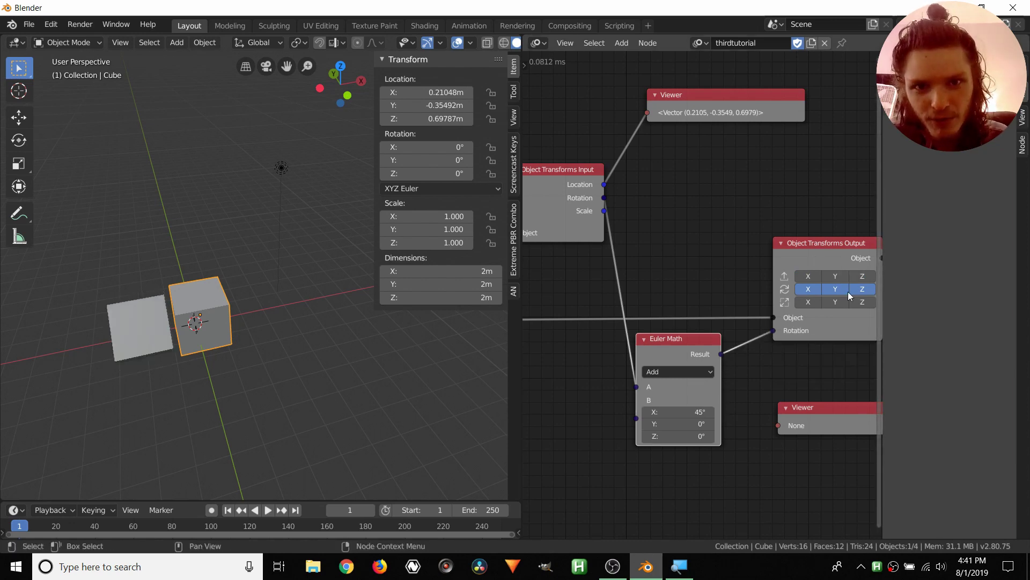
Step: Move the Cube to a new position in the 3D view
middle_click_drag(712, 251, 703, 249)
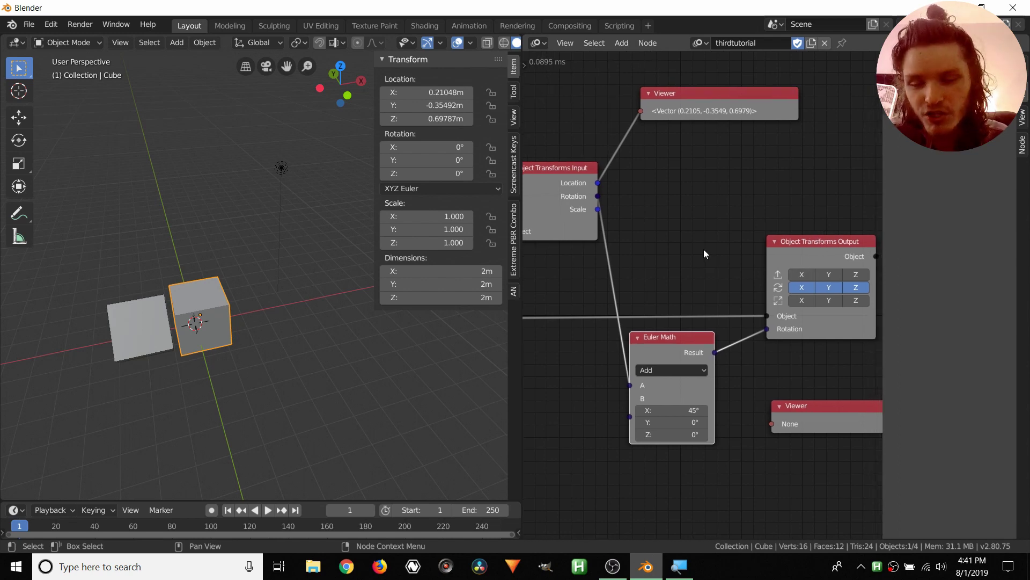
key("g")
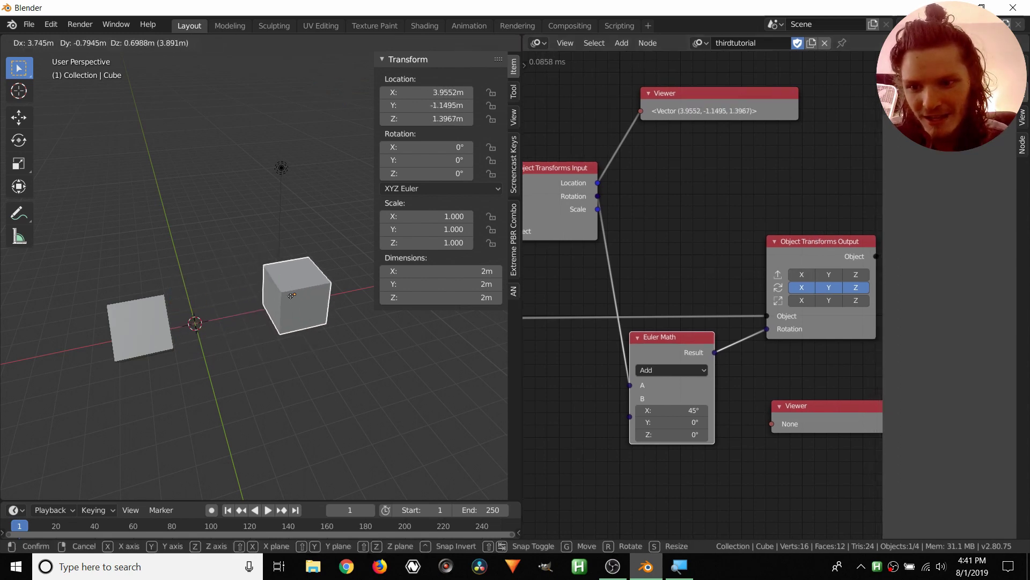
left_click(304, 282)
middle_click_drag(303, 282, 225, 339)
key("g")
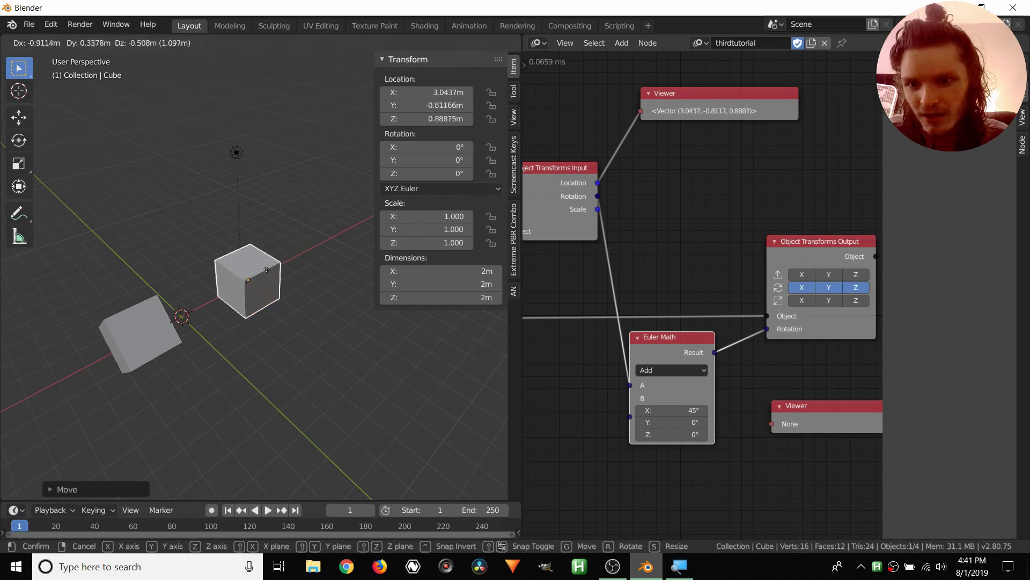
left_click(309, 258)
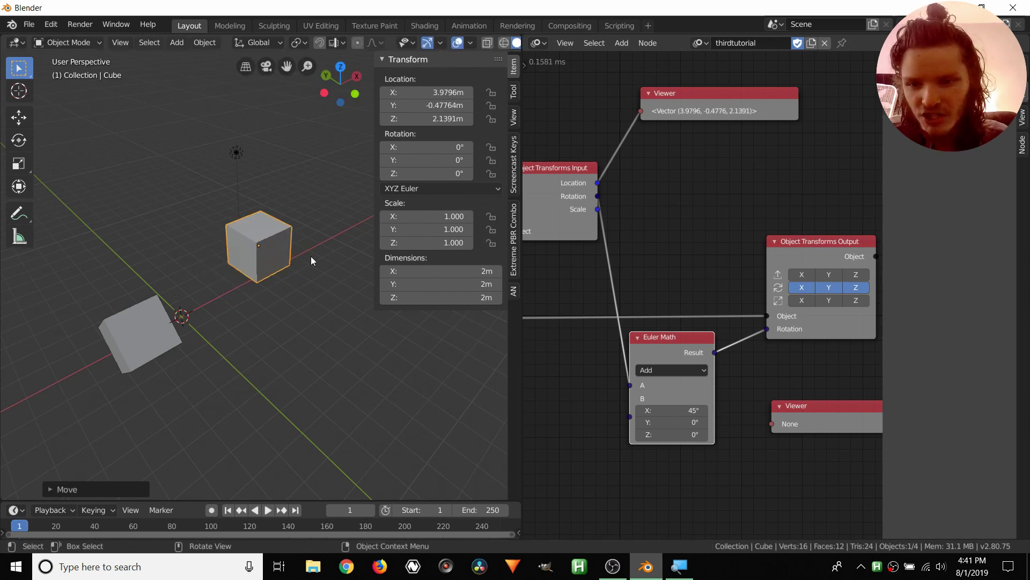
middle_click_drag(279, 242, 294, 241)
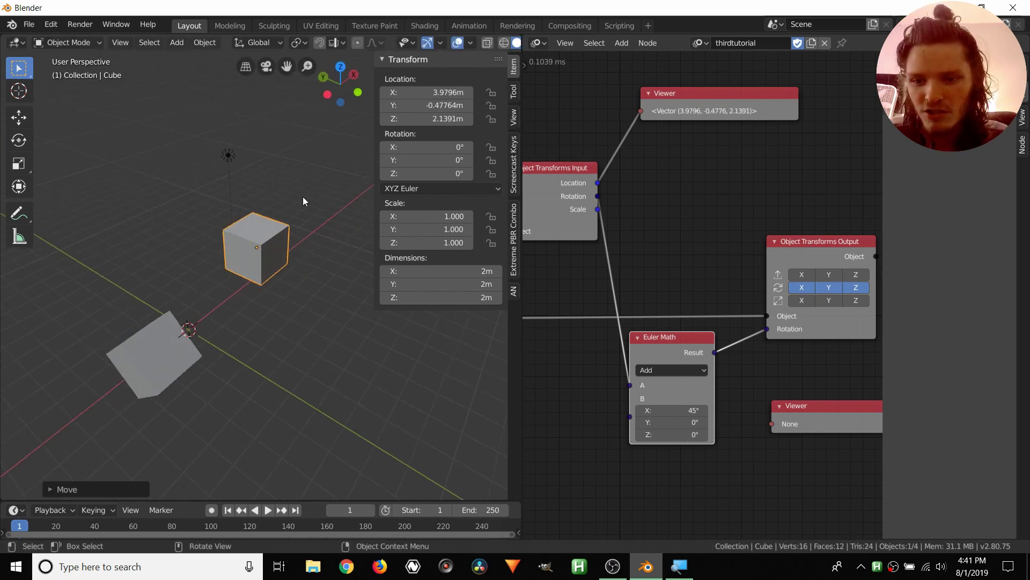
Step: Rotate the Cube around X to 29.7° and around Z to 35°
key("r")
key("x")
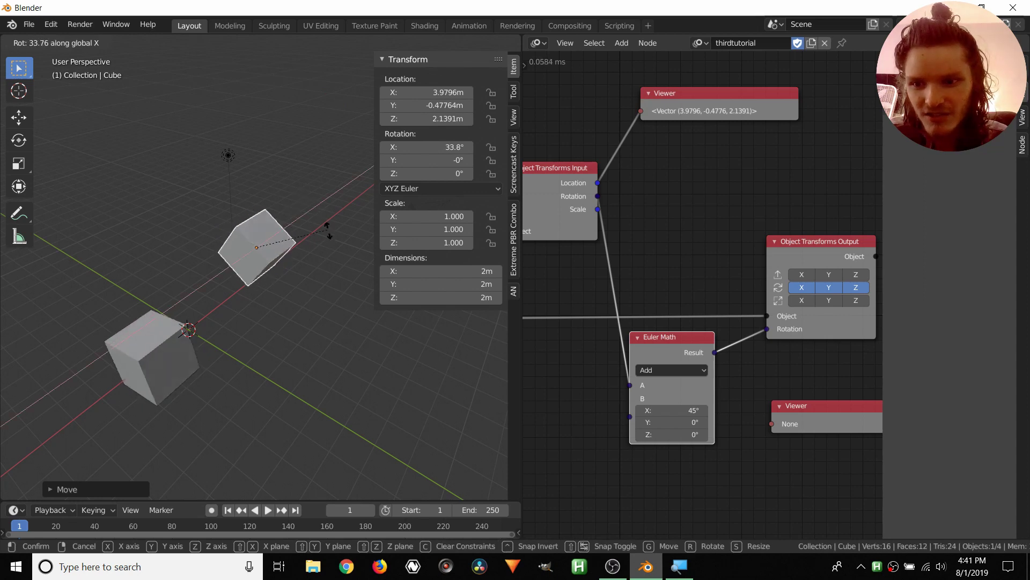
left_click(316, 226)
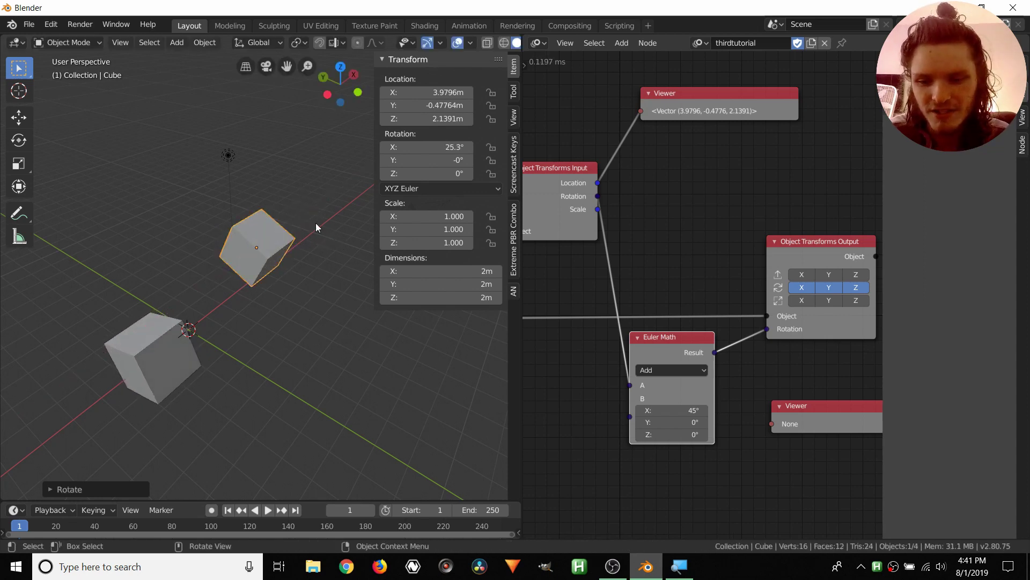
key("r")
key("x")
left_click(308, 231)
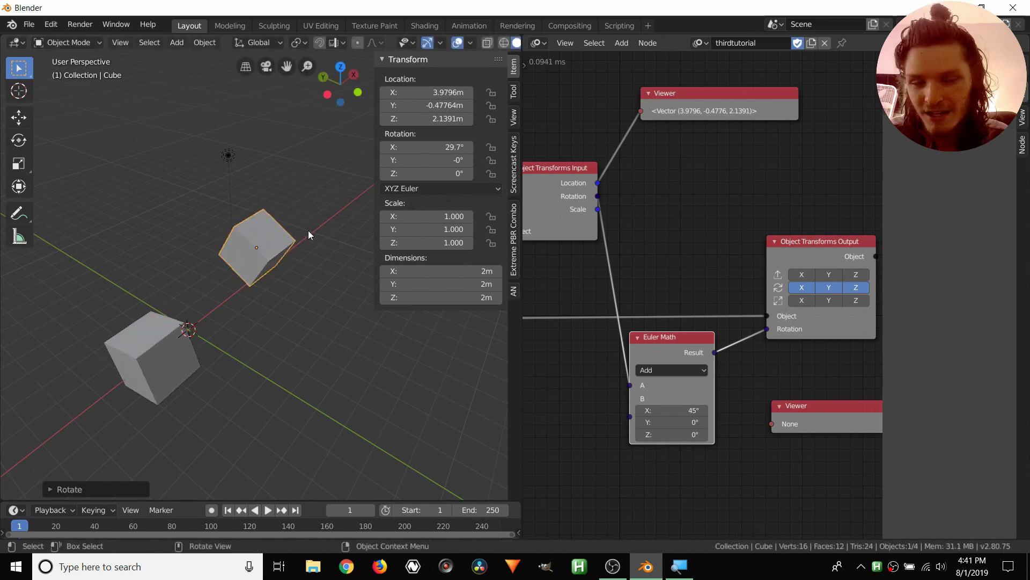
key("r")
key("z")
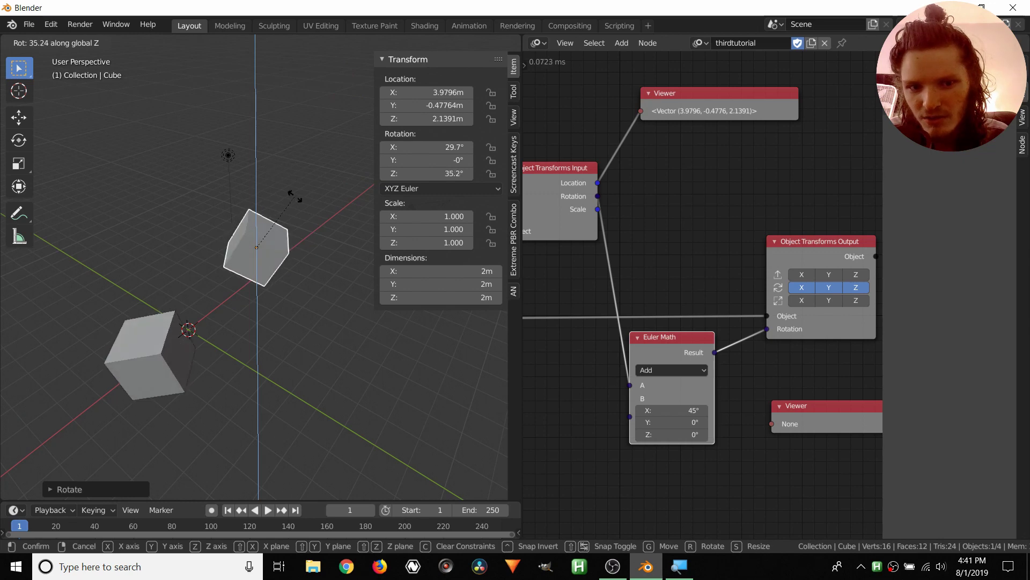
left_click(296, 195)
Step: Rotate the Cube further around Z, X and Z to watch Cube.001 follow with its offset
middle_click_drag(617, 390, 652, 395)
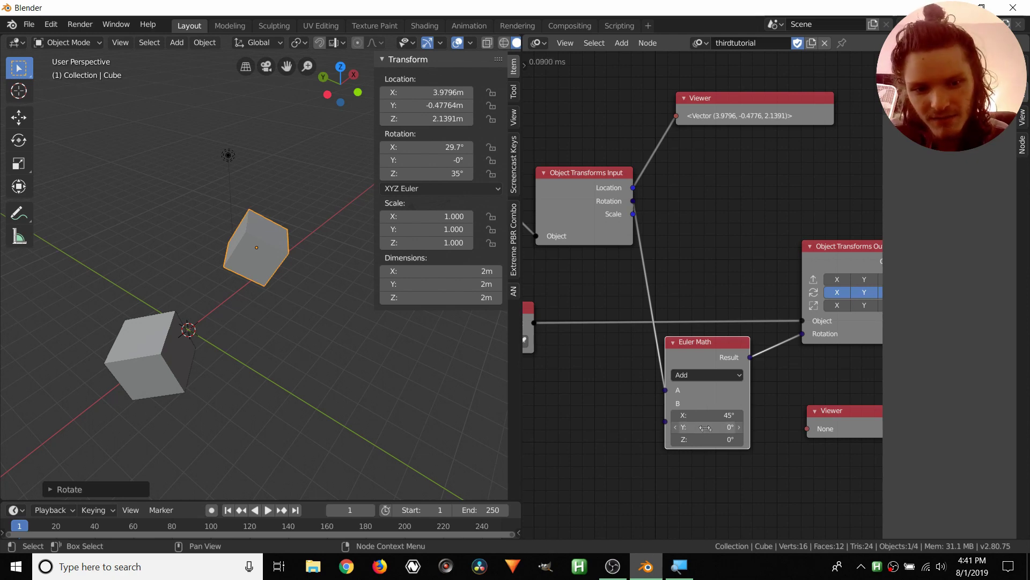
key("r")
key("z")
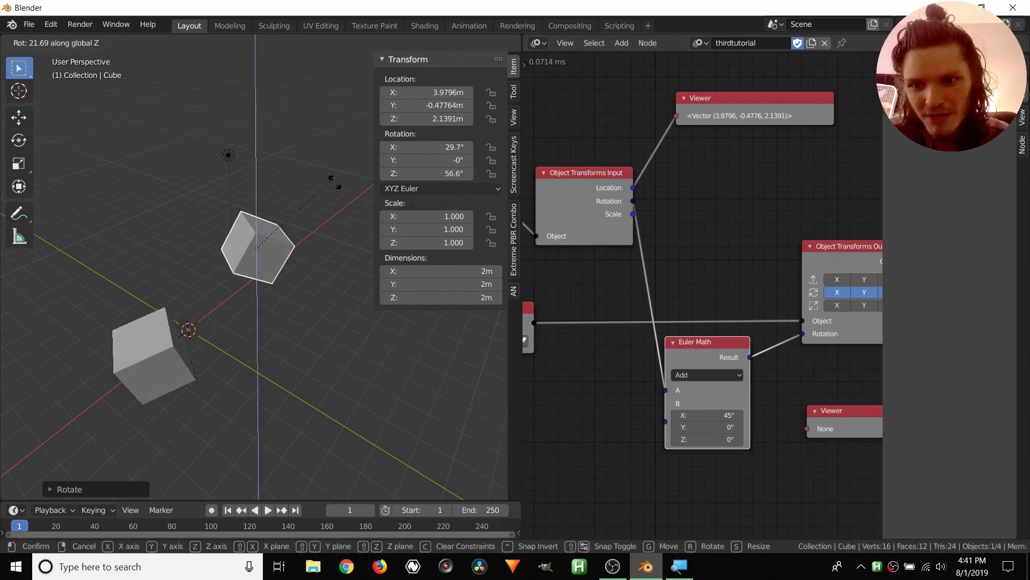
left_click(334, 206)
key("r")
key("x")
left_click(323, 206)
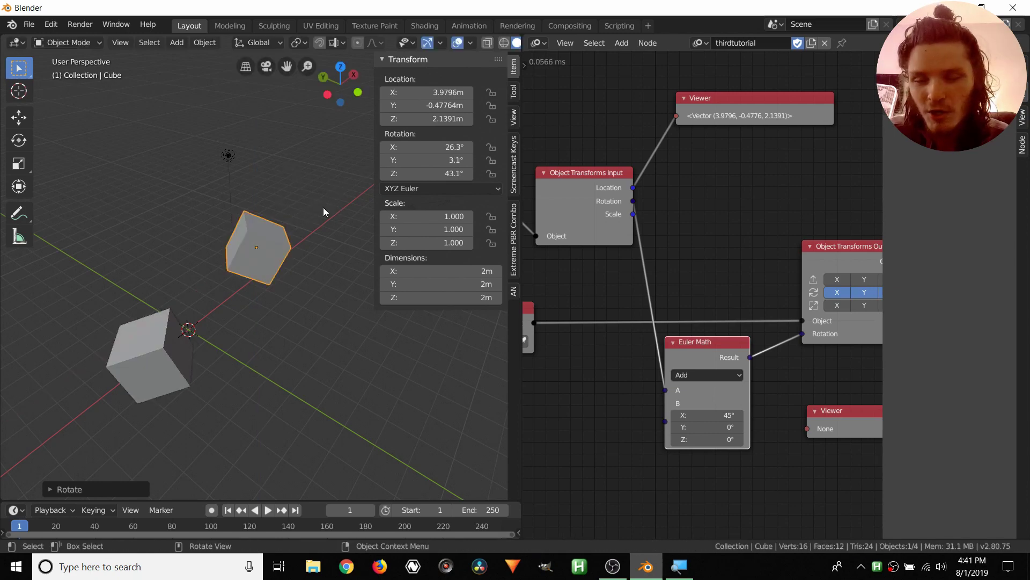
key("r")
key("z")
left_click(304, 164)
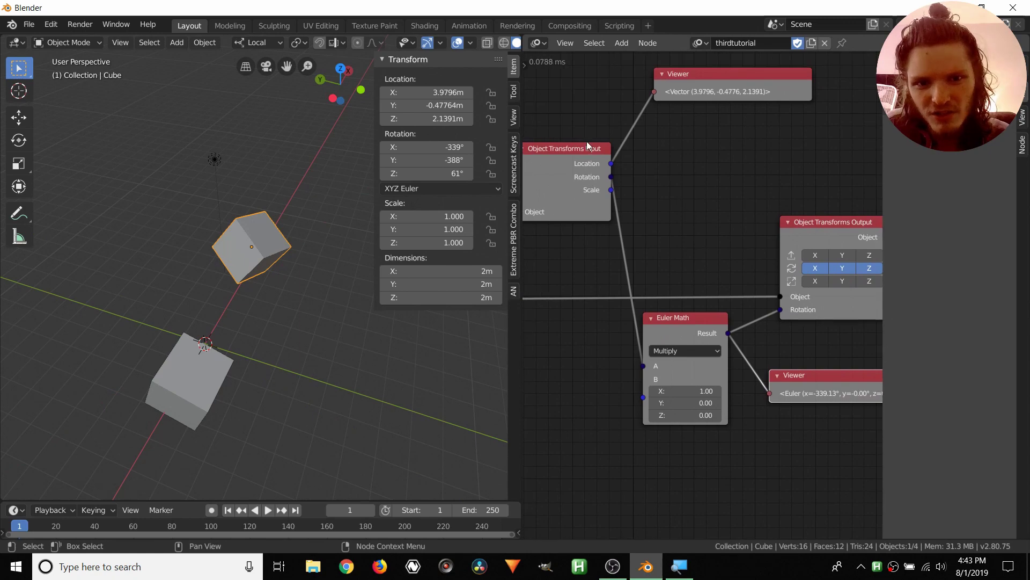
Step: Zoom out to the full node tree and nudge the Object Input, Transforms Input and Transforms Output nodes
middle_click_drag(578, 186, 668, 243)
scroll(661, 199, "down", 2)
scroll(674, 201, "down", 1)
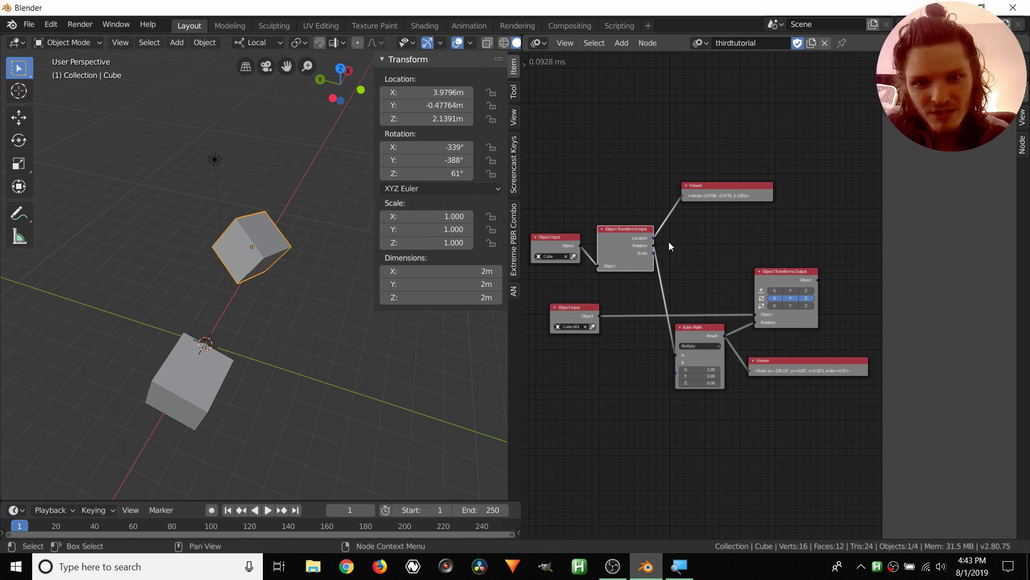
left_click_drag(559, 236, 565, 244)
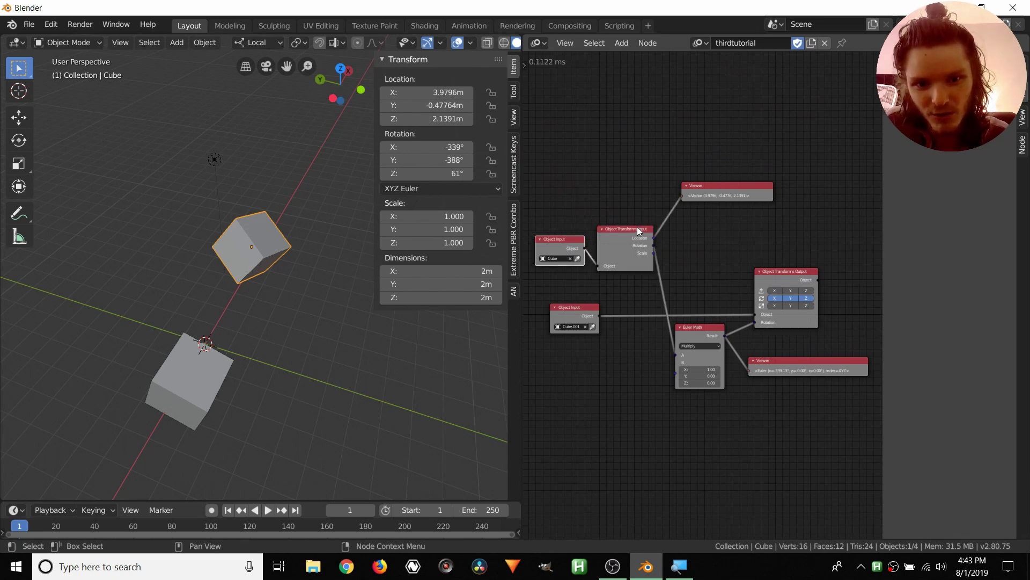
left_click_drag(638, 230, 642, 239)
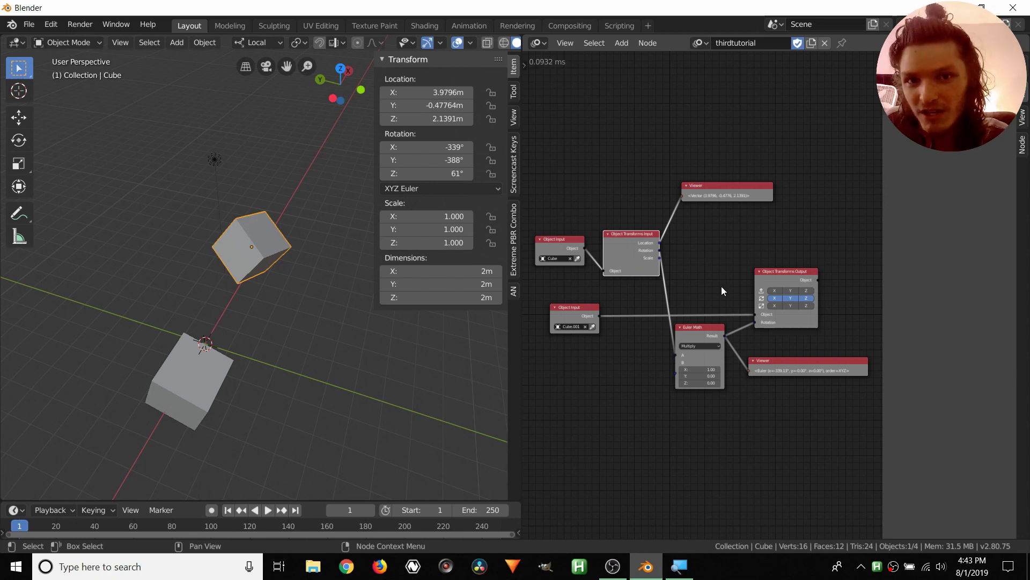
left_click_drag(790, 275, 795, 274)
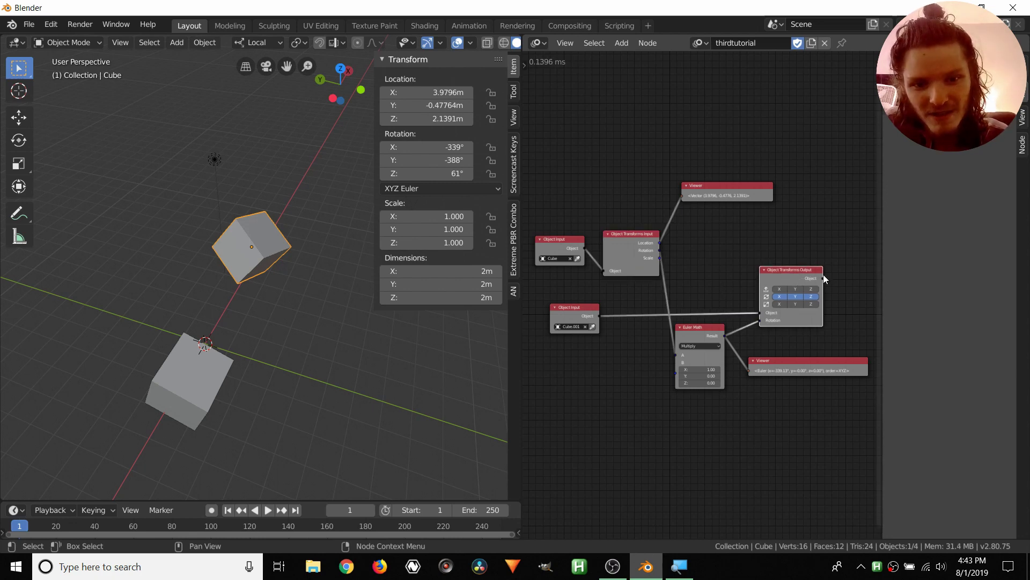